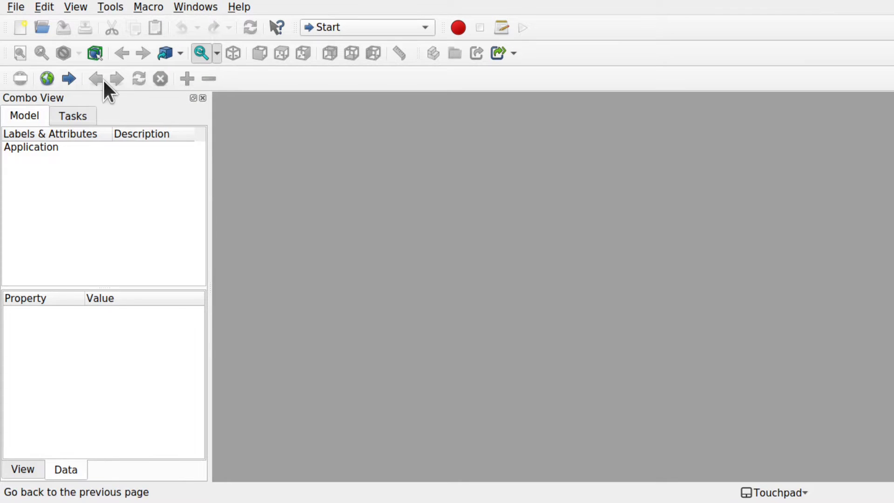
Step: Create a new document, switch to the Sketcher workbench and start a sketch on the XY-Plane
click(20, 29)
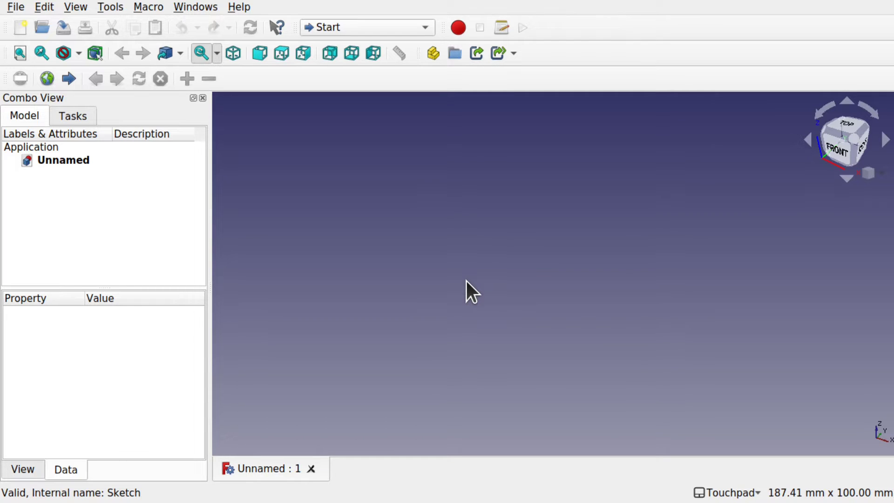
click(392, 27)
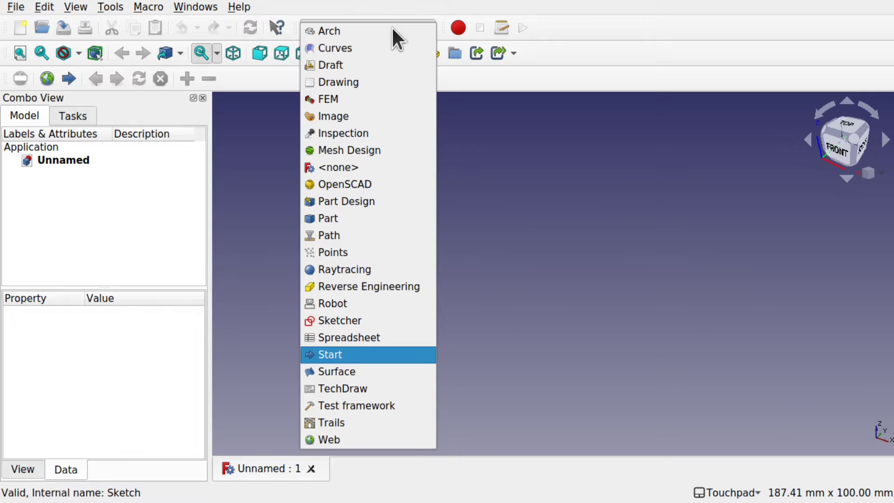
click(358, 320)
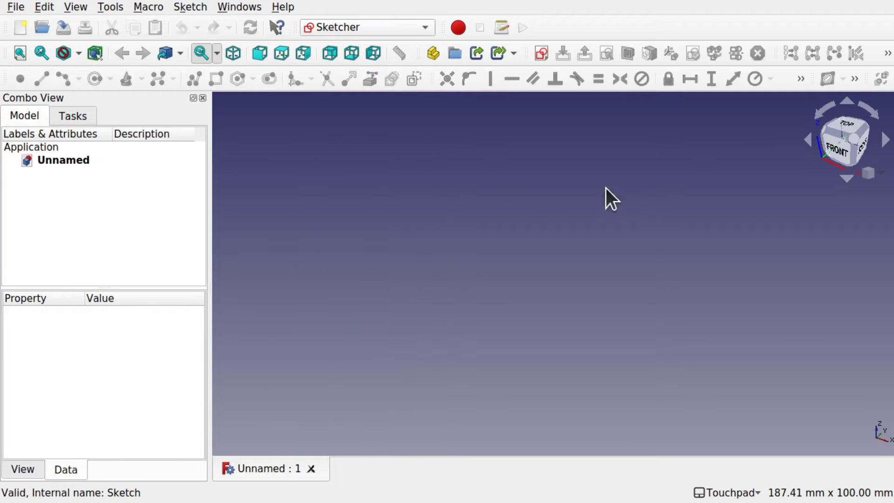
click(539, 53)
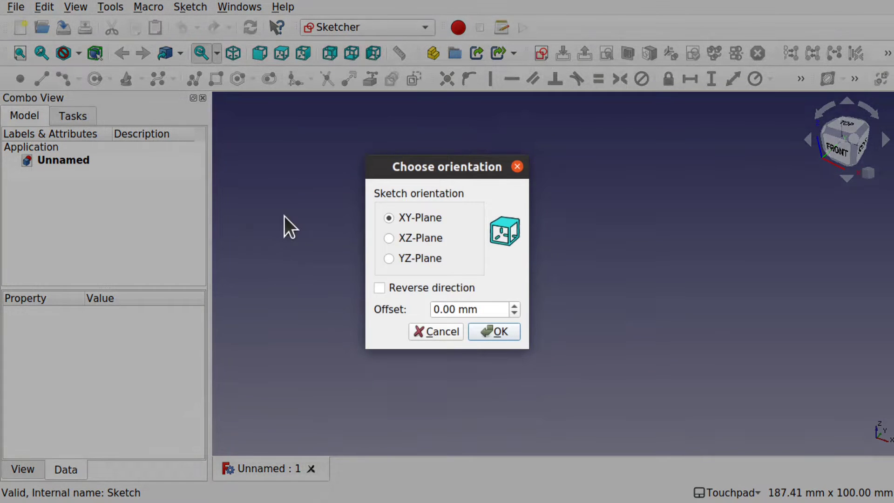
click(504, 334)
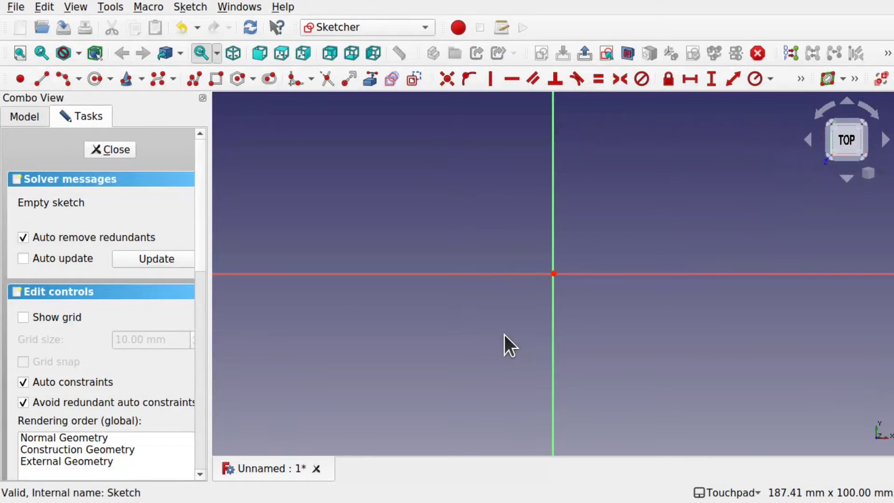
Step: Draw an arc by end points and rim point, spanning the vertical axis above the horizontal axis
click(61, 77)
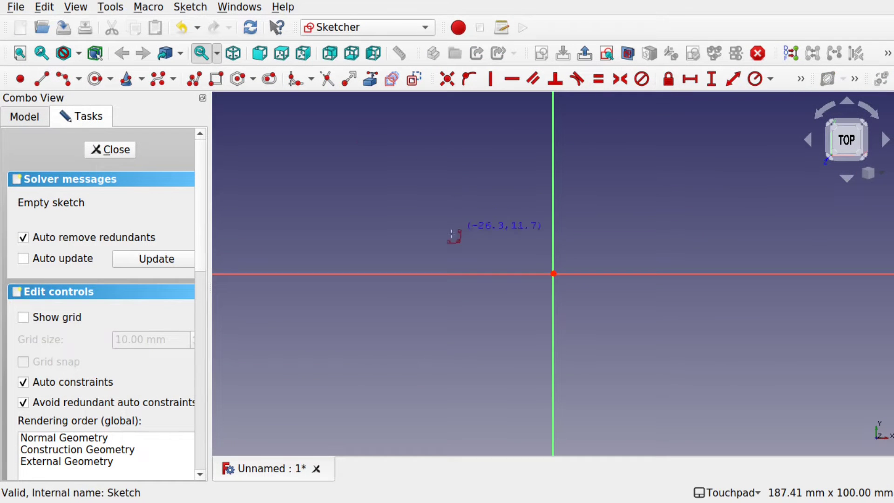
click(415, 241)
click(755, 240)
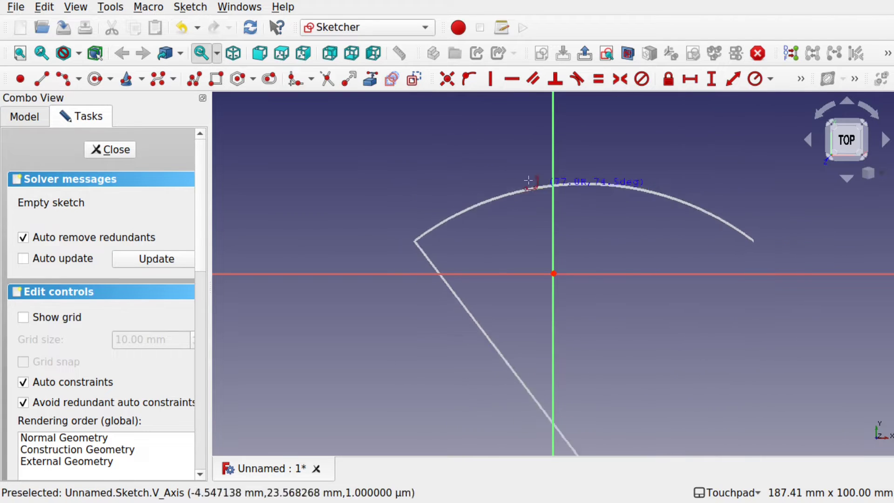
click(498, 162)
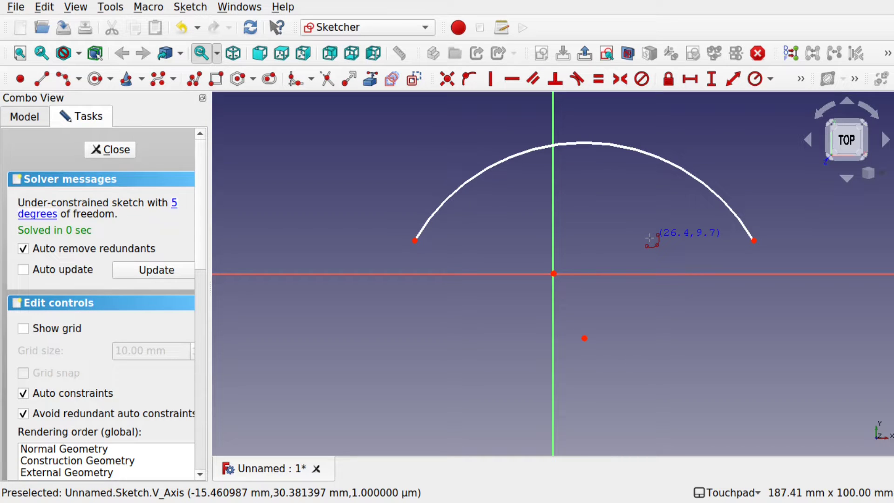
right_click(649, 238)
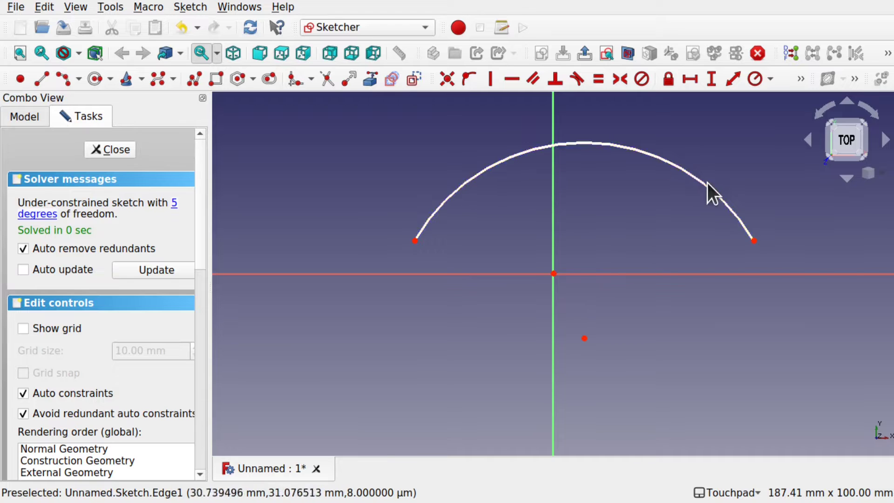
Step: Enlarge the arc slightly and reposition its centre point just left of the vertical axis, below the horizontal axis
drag(705, 188, 719, 173)
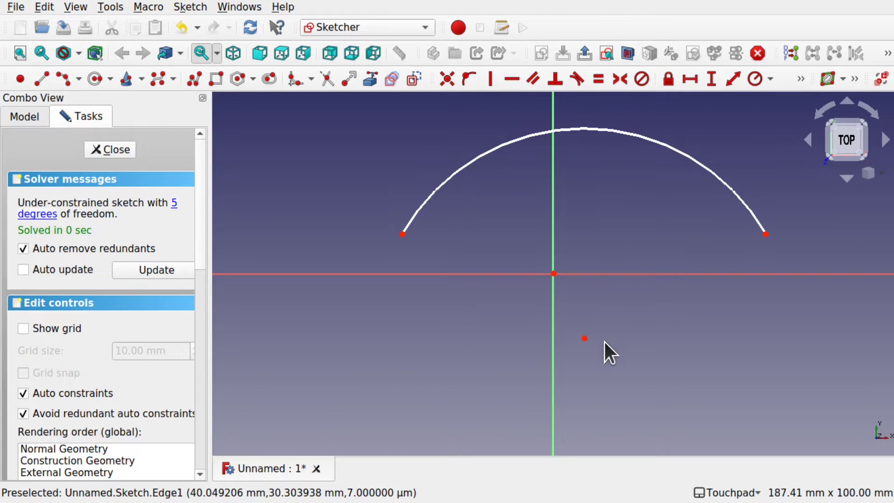
drag(585, 340, 644, 337)
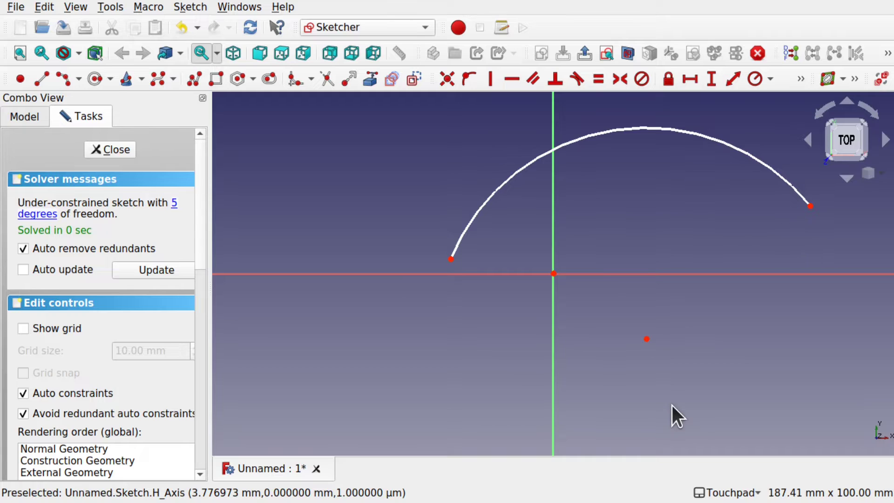
drag(646, 339, 501, 356)
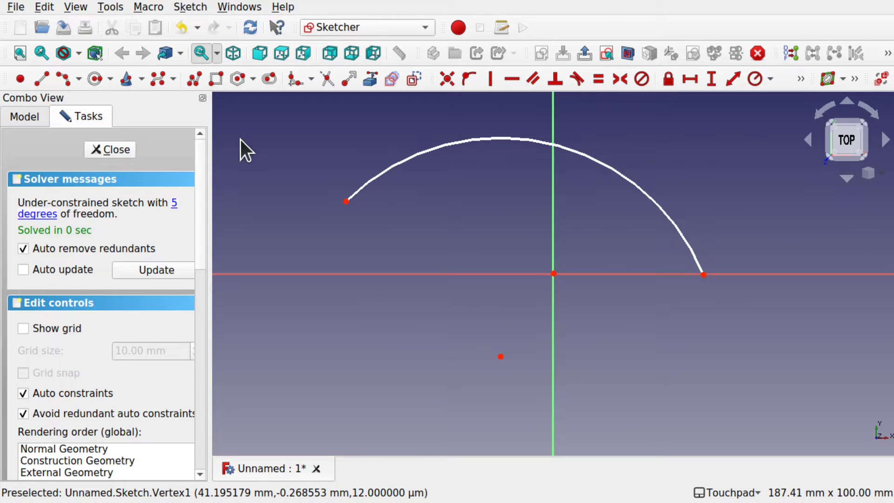
Step: Draw two lines joining the arc's left and right endpoints to its centre point
click(42, 81)
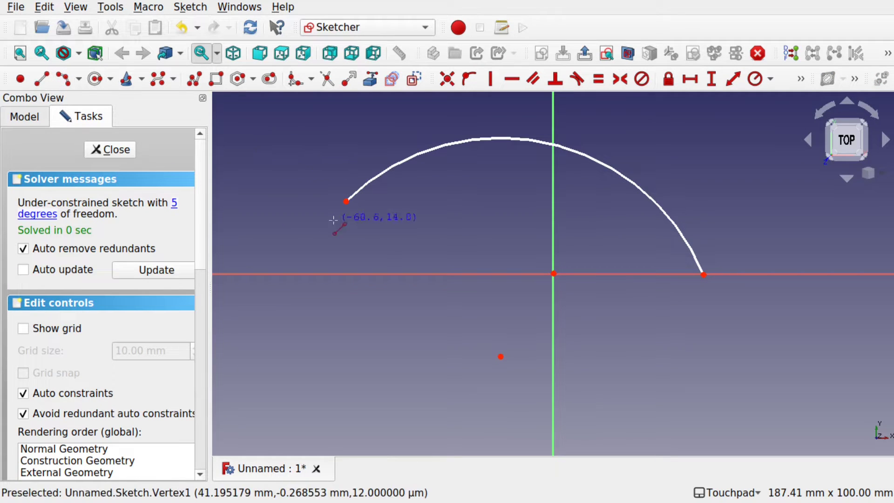
click(345, 202)
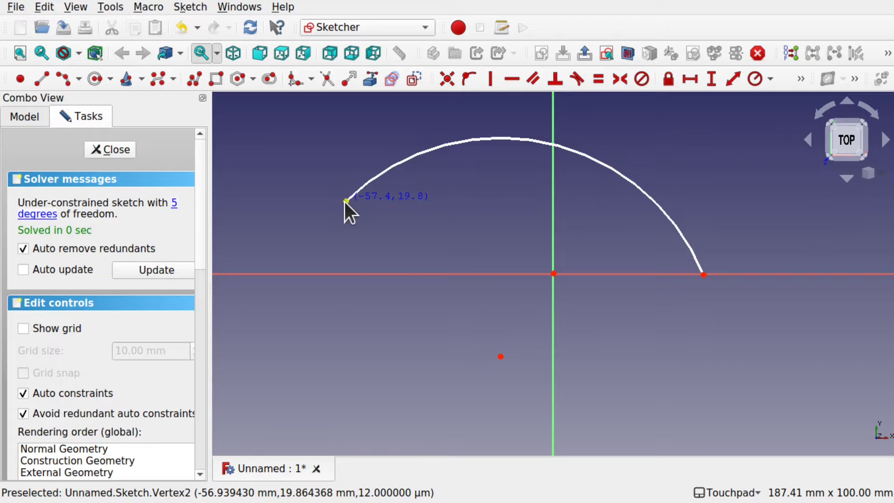
click(501, 357)
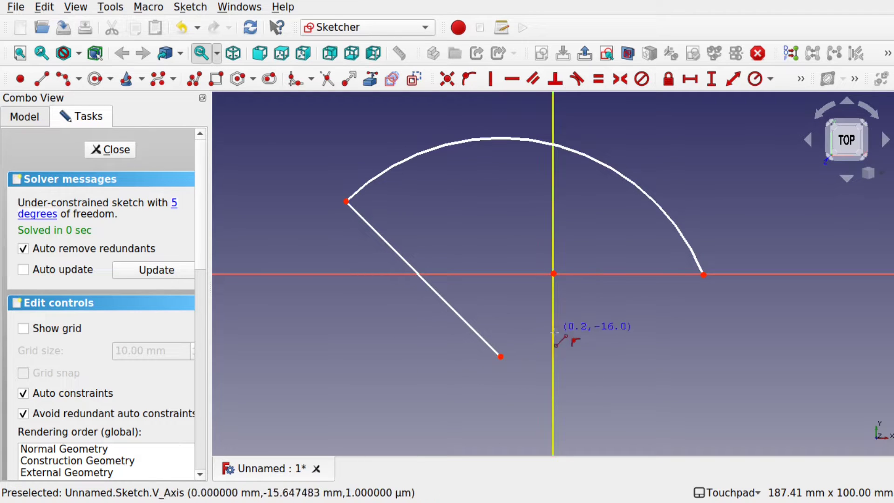
click(500, 357)
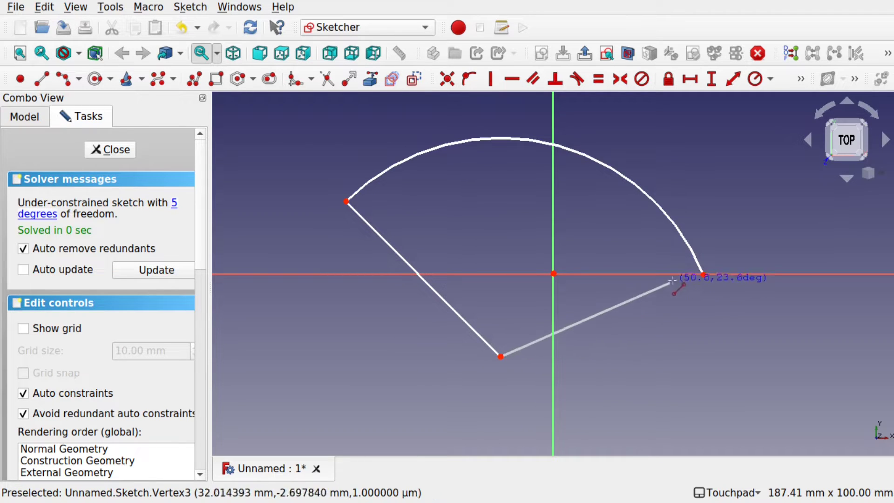
click(703, 274)
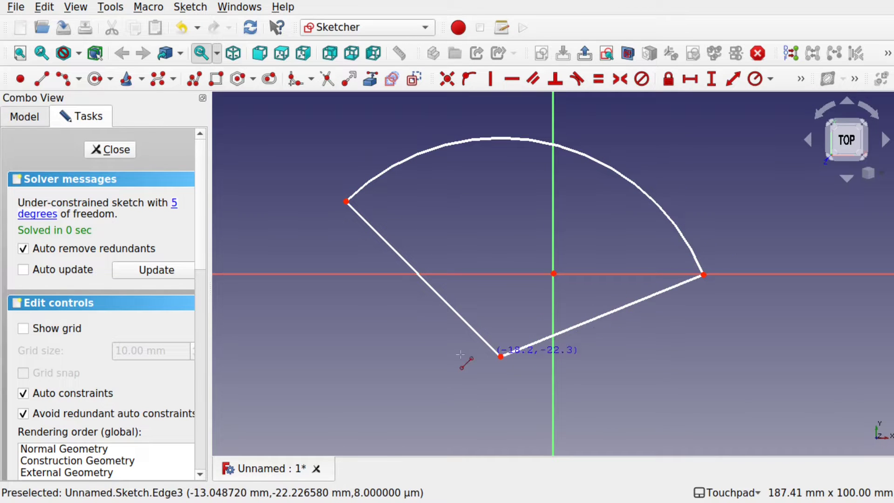
key(Escape)
Step: Convert the two straight lines between the arc's endpoints and centre to construction geometry
click(452, 299)
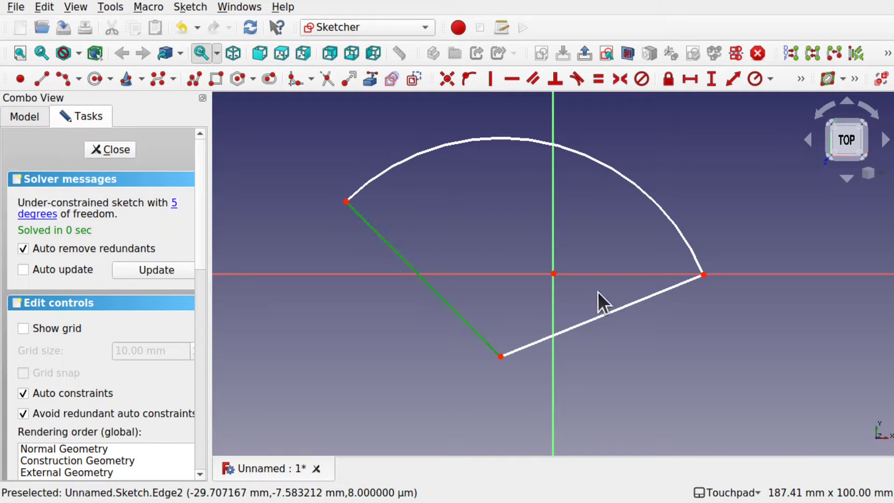
click(613, 317)
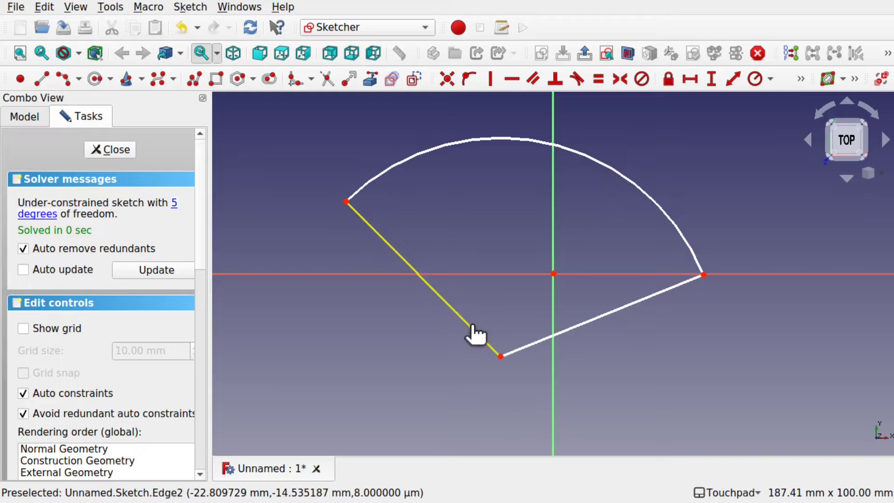
click(479, 332)
click(628, 303)
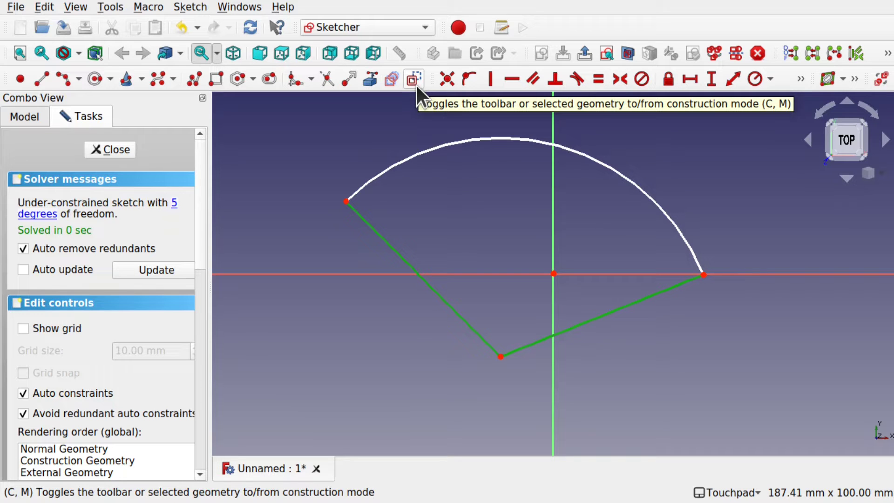
click(189, 7)
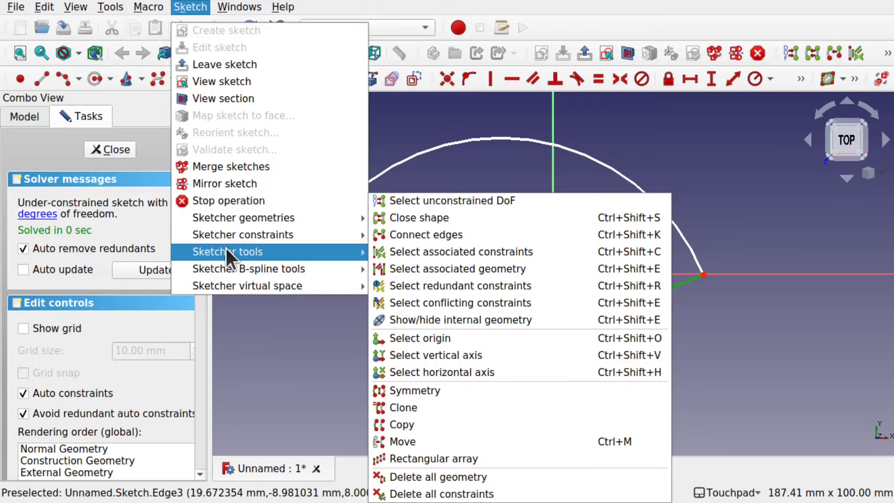
mouse_move(293, 222)
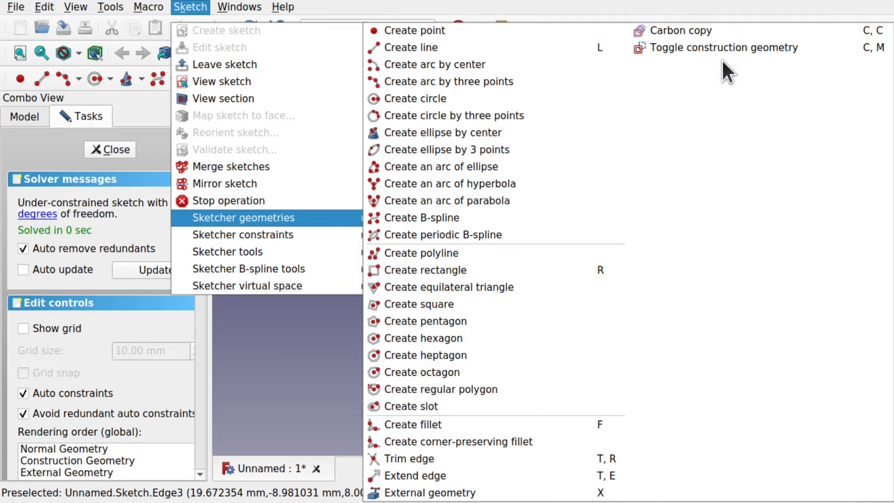
click(753, 46)
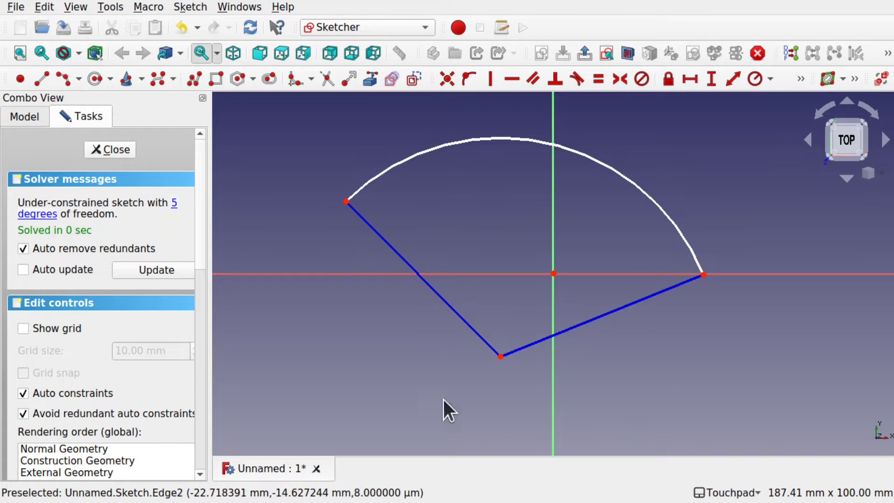
Step: Constrain the angle between the two construction lines to 90°
click(443, 302)
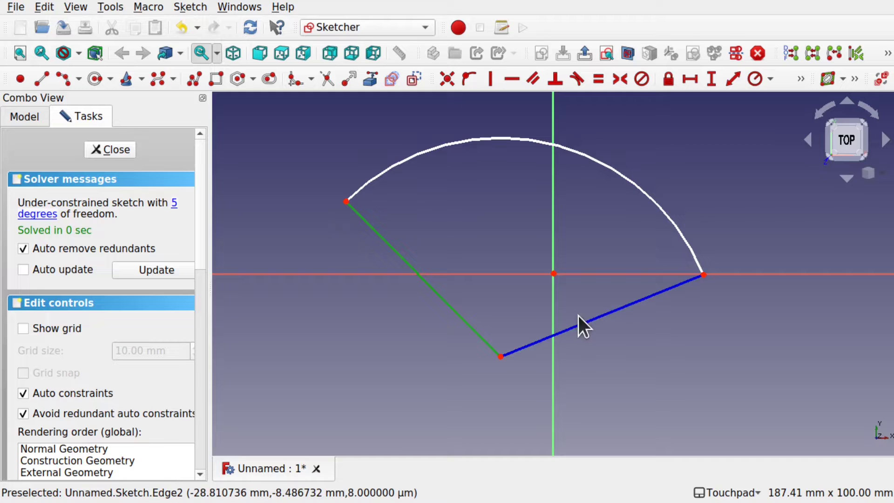
click(605, 316)
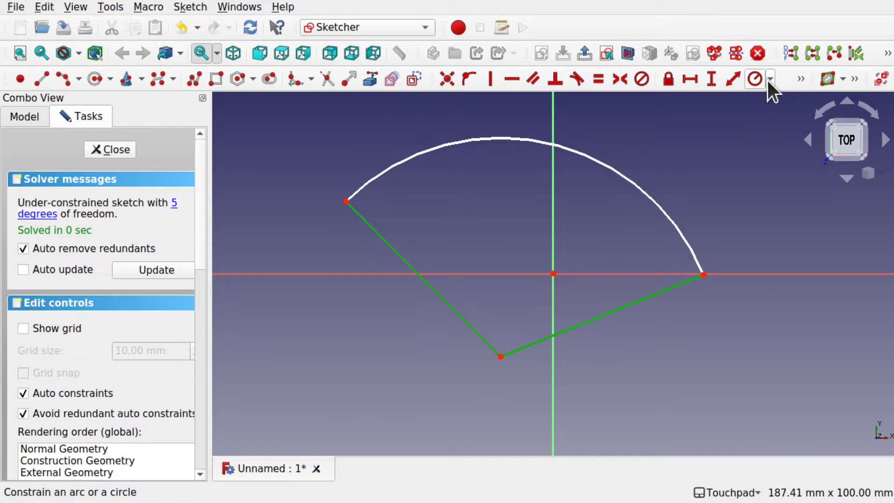
click(801, 79)
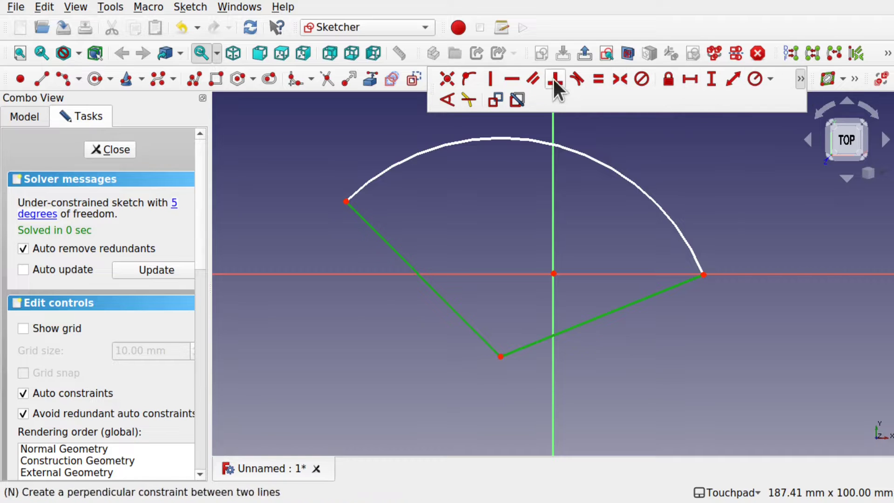
click(801, 79)
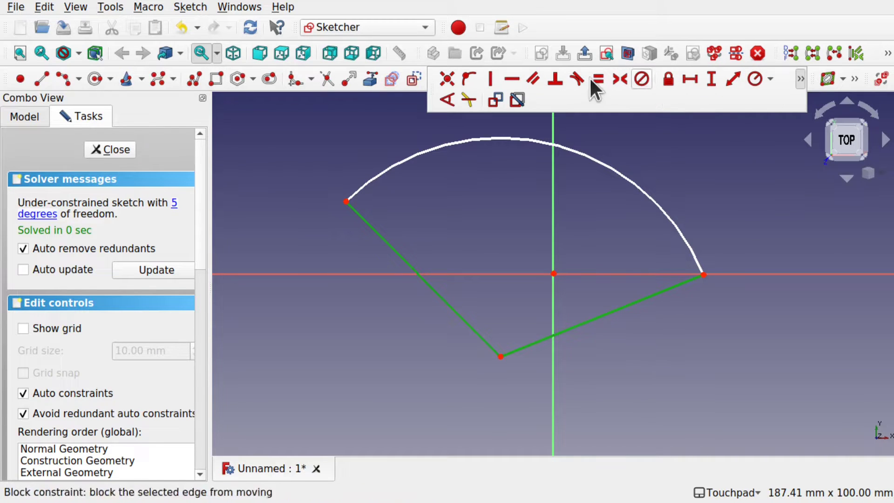
click(448, 101)
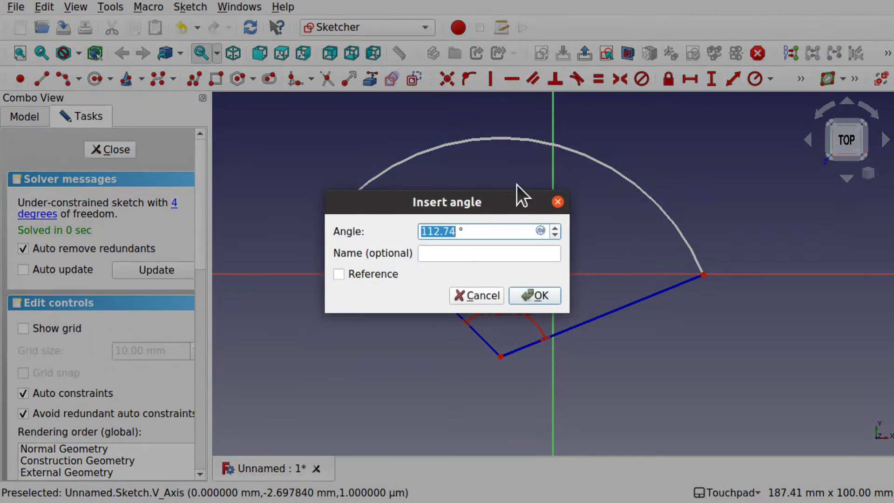
text(90)
click(527, 294)
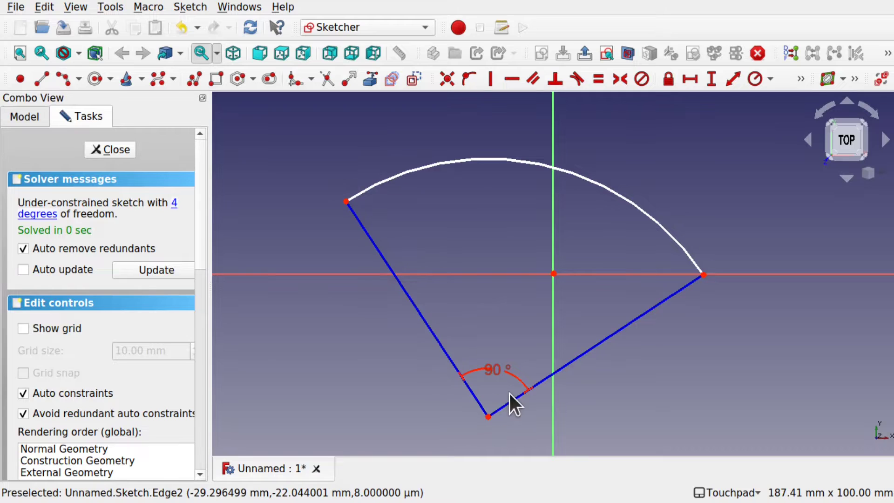
Step: Move the arc's centre point further left and shift its right endpoint, and inspect the angle constraint's value without changing it
mouse_move(488, 415)
mouse_down()
mouse_move(602, 346)
mouse_move(424, 392)
mouse_up()
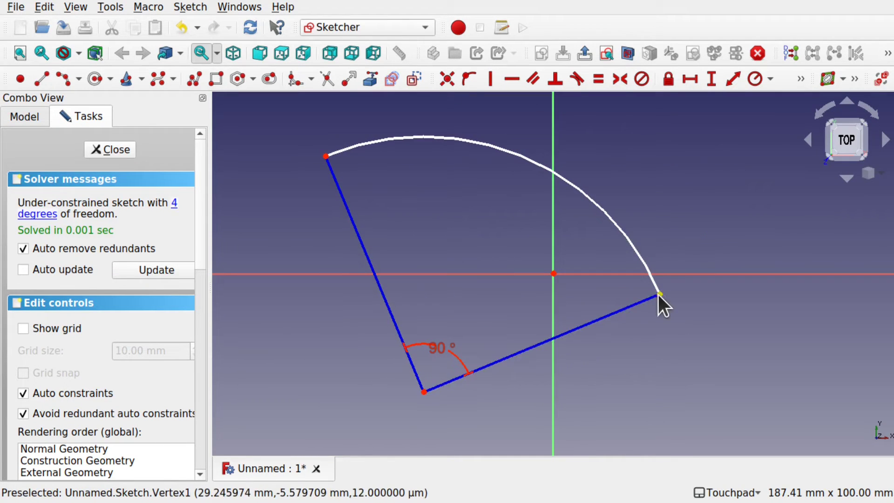
mouse_move(661, 295)
mouse_down()
mouse_move(559, 327)
mouse_move(672, 293)
mouse_up()
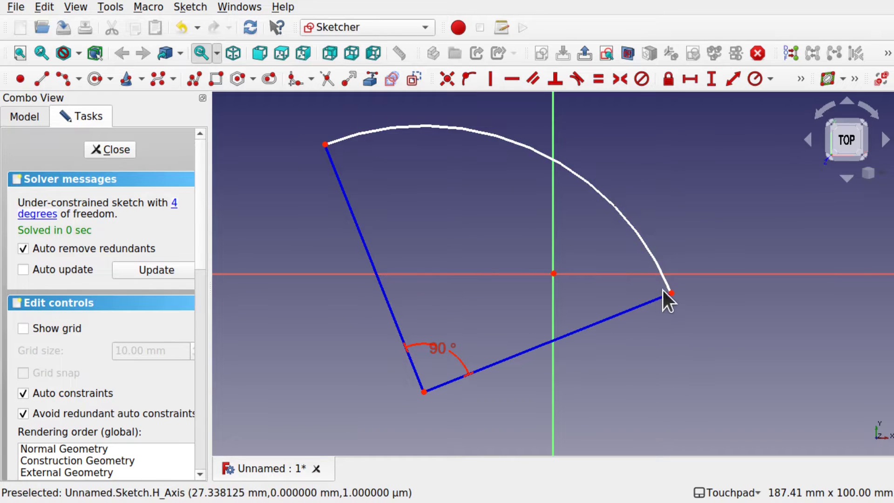
drag(671, 294, 655, 323)
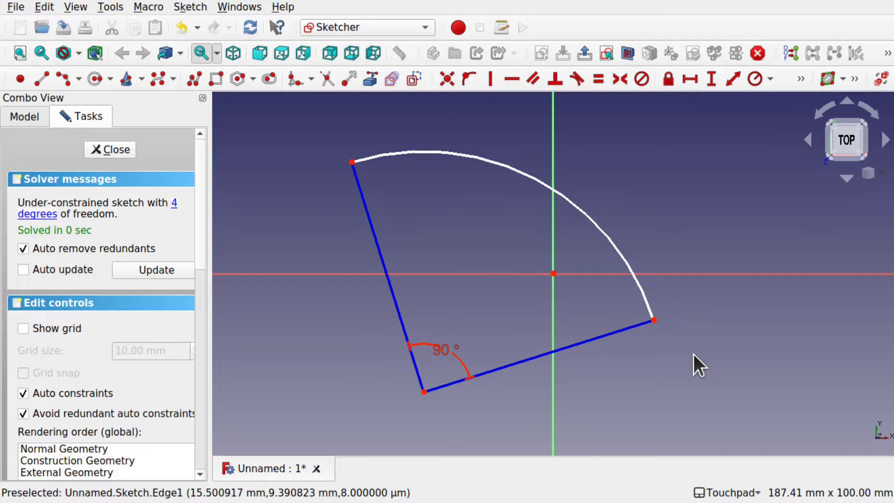
double_click(443, 351)
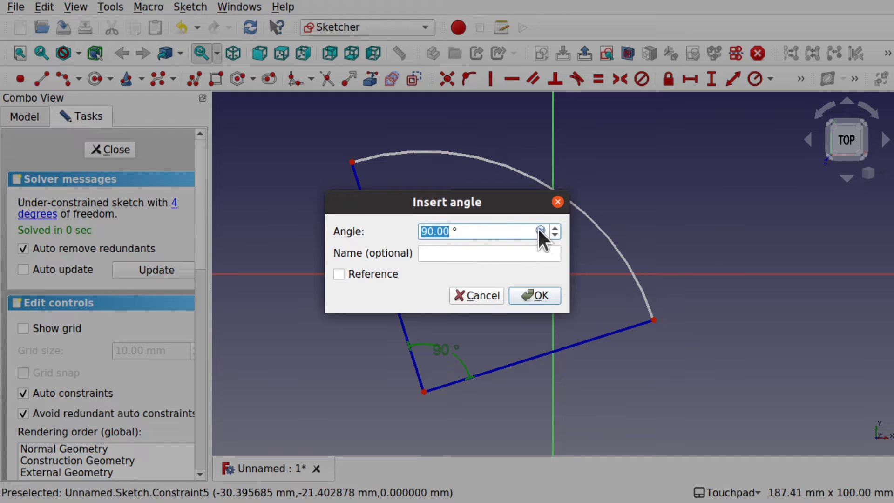
click(471, 298)
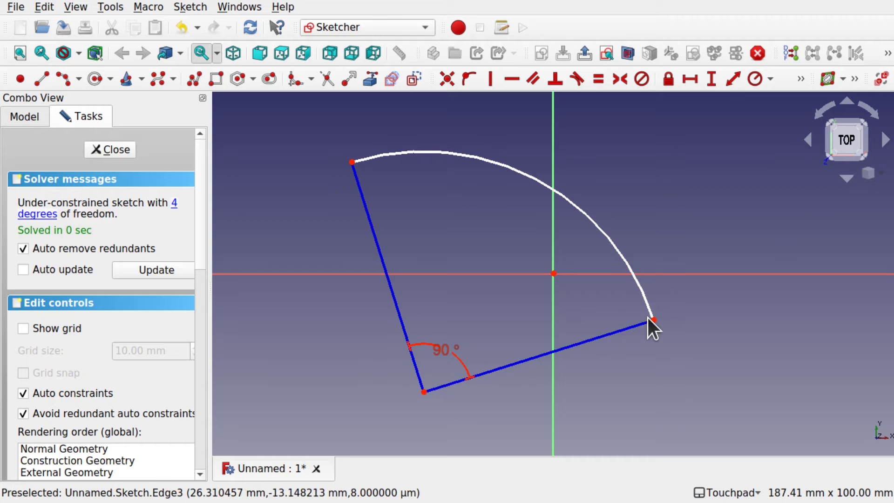
Step: Add a radius constraint of 66.16 mm to the arc
click(613, 247)
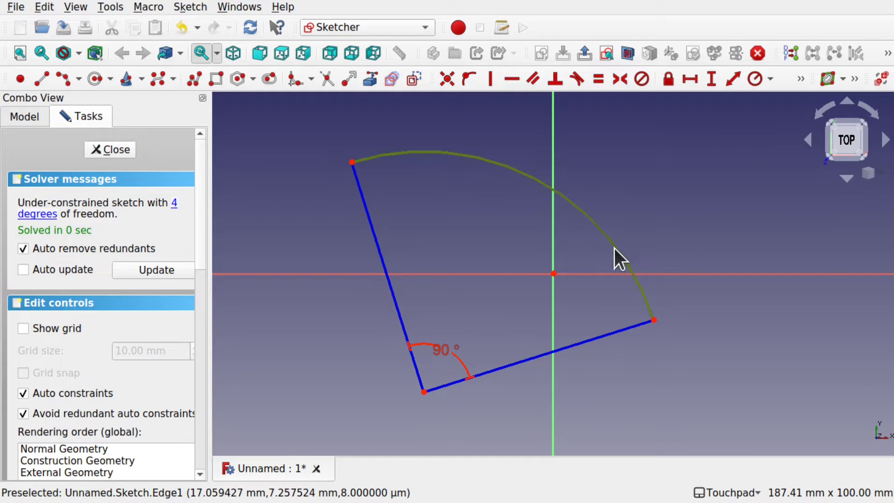
click(755, 79)
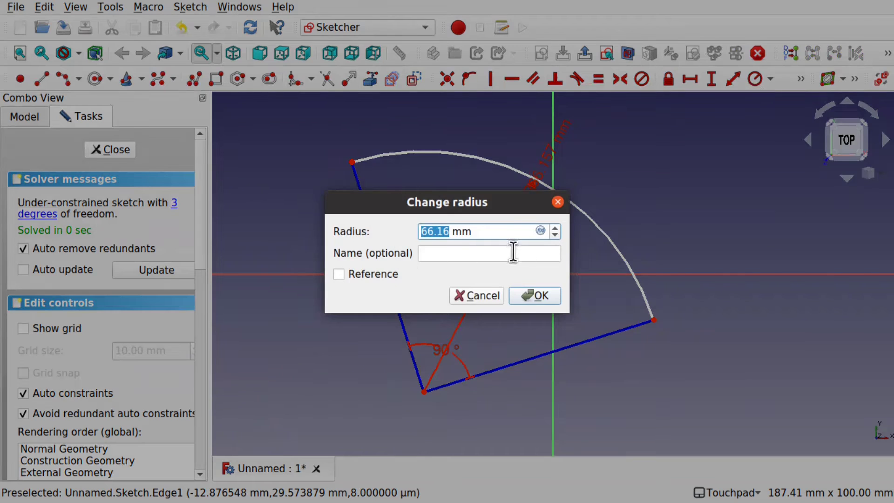
click(540, 231)
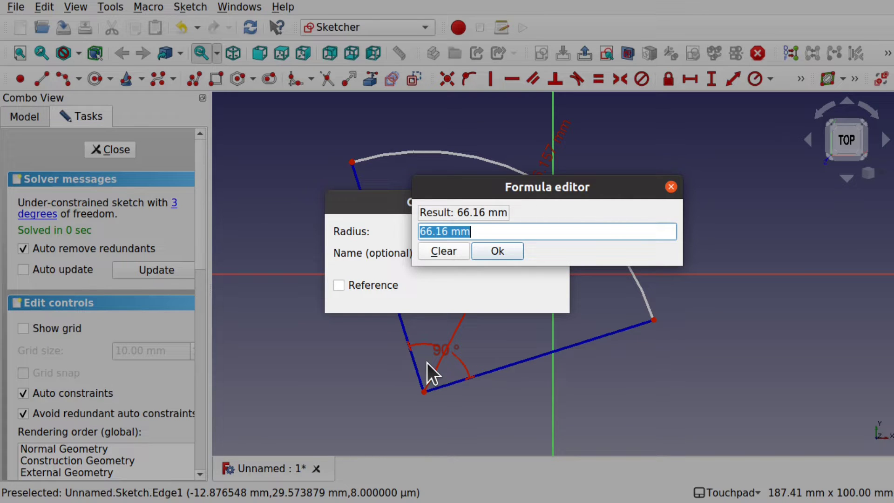
click(496, 252)
click(535, 295)
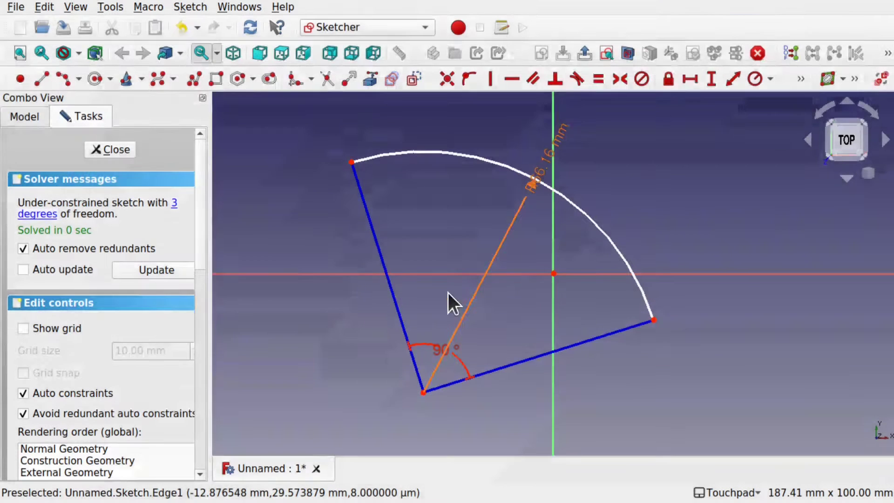
Step: Name the 90° angle constraint between the construction lines Angle
double_click(439, 348)
click(464, 247)
text(A)
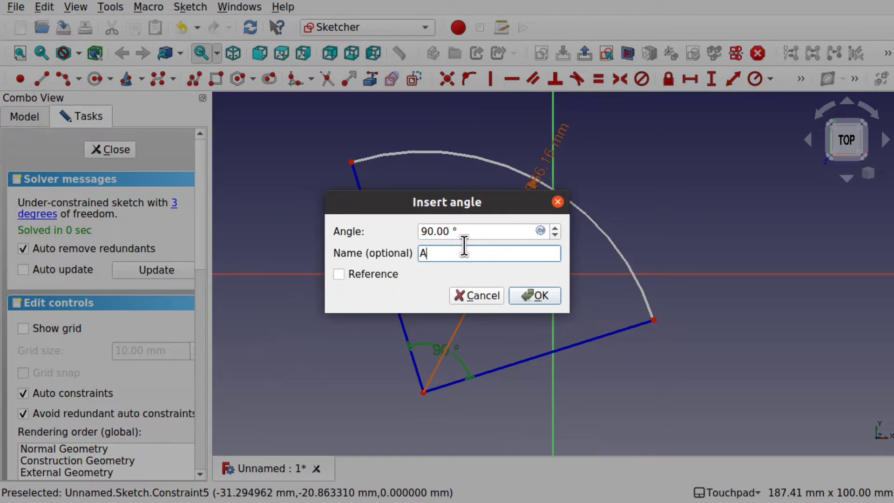
text(ngle)
key(Return)
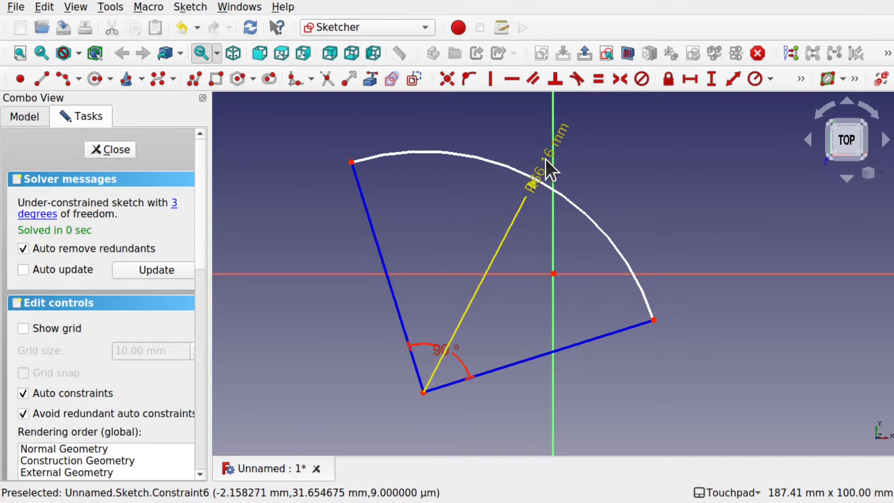
Step: Try to drive the arc's radius constraint with the expression Constraints.Angle, then clear the formula and keep the plain radius value
double_click(560, 133)
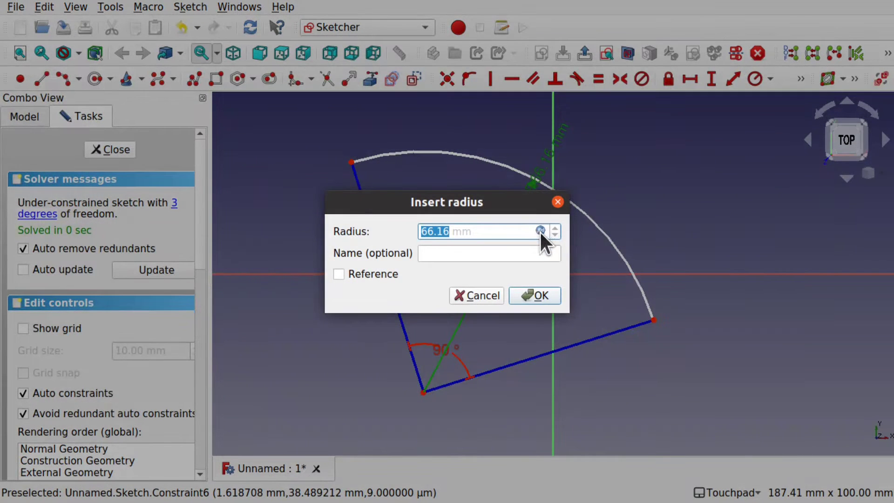
click(540, 230)
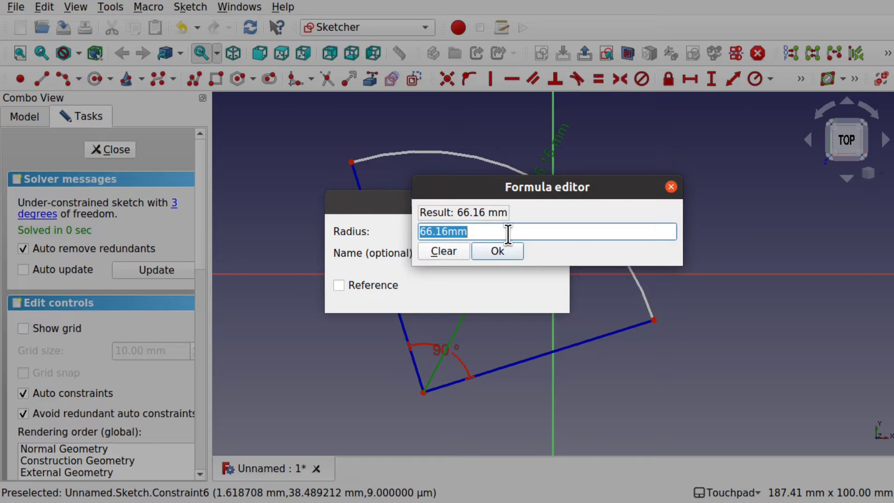
text(Sk)
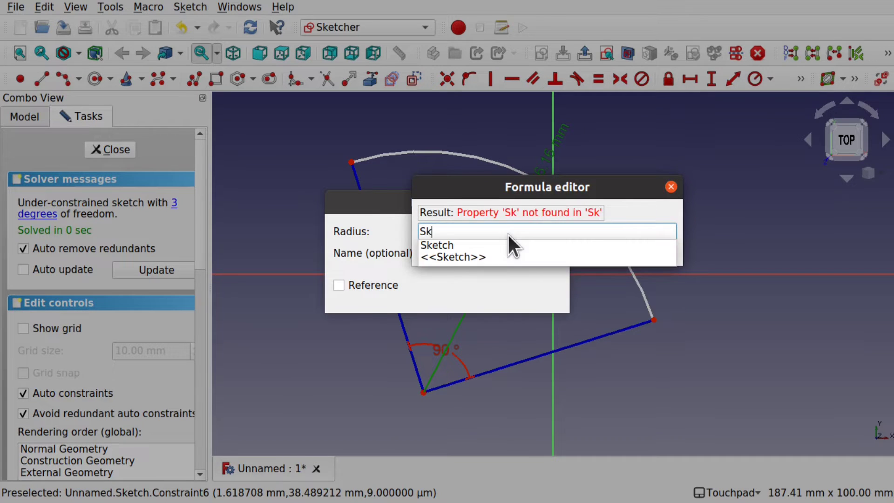
click(502, 233)
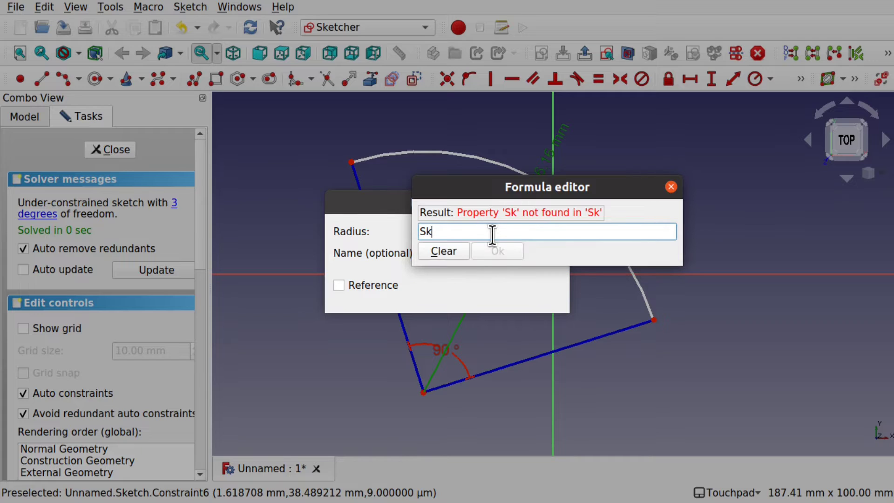
text(e)
click(443, 242)
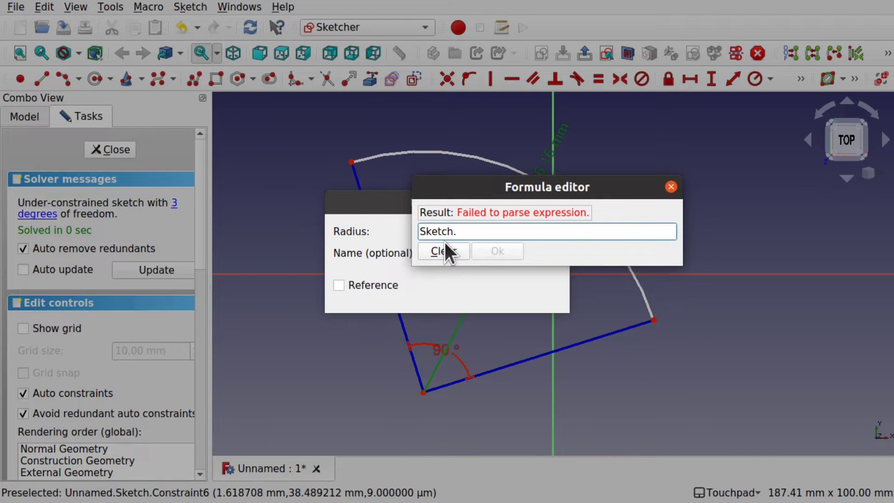
key(BackSpace)
text(.Co)
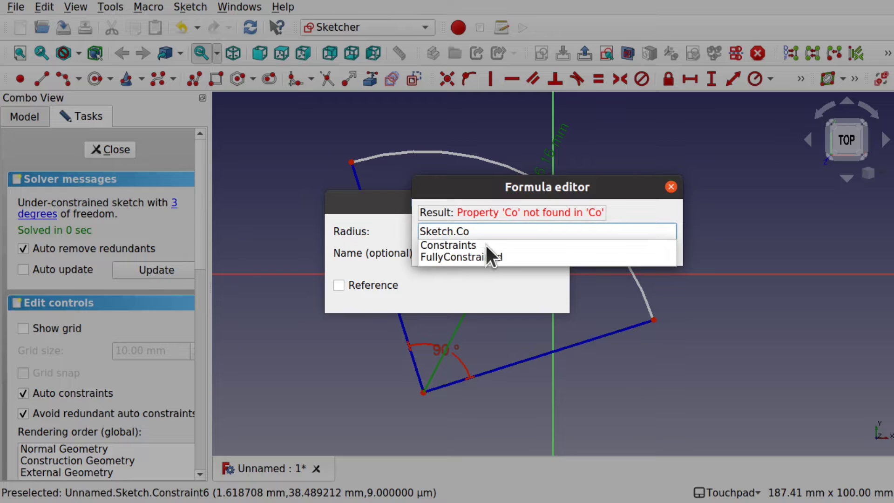
click(483, 244)
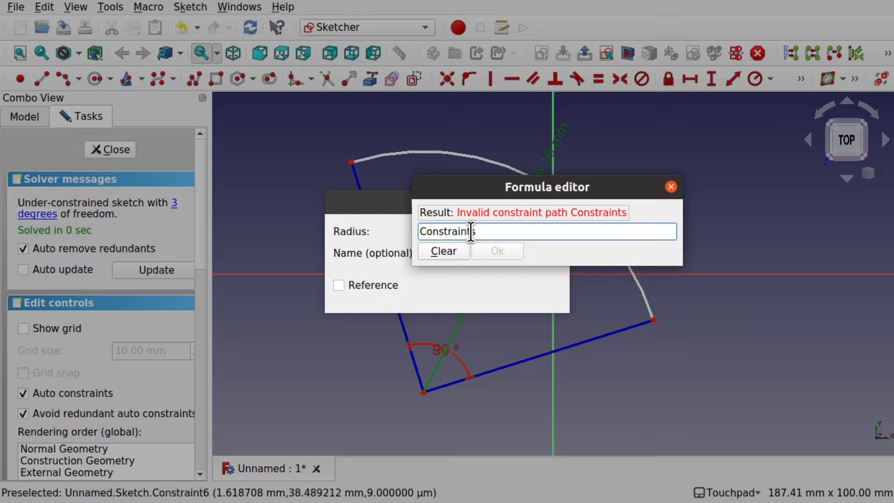
text(.)
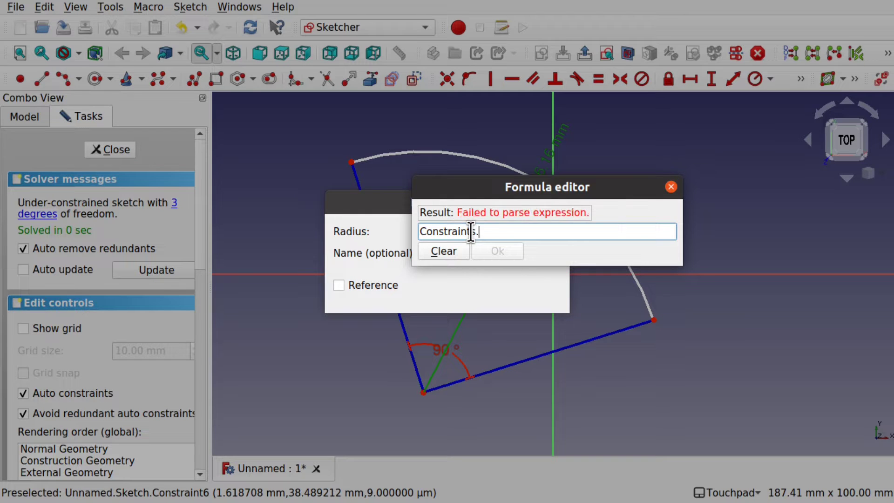
text(Angle)
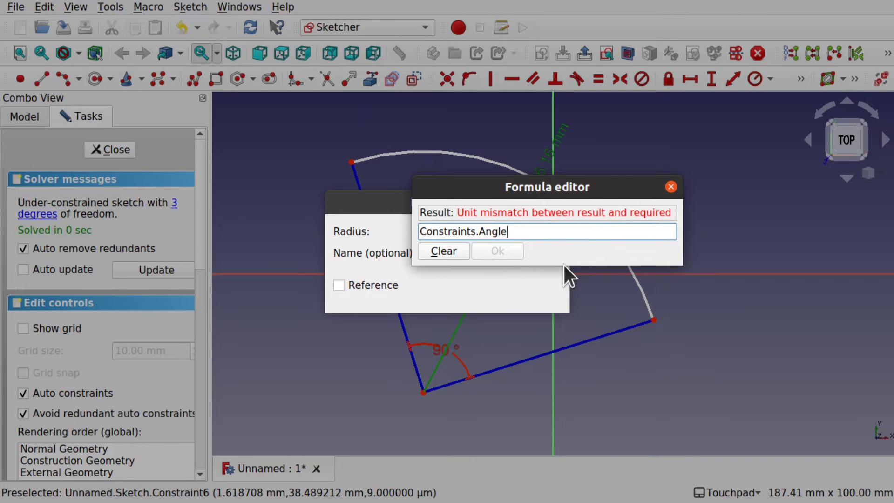
click(426, 254)
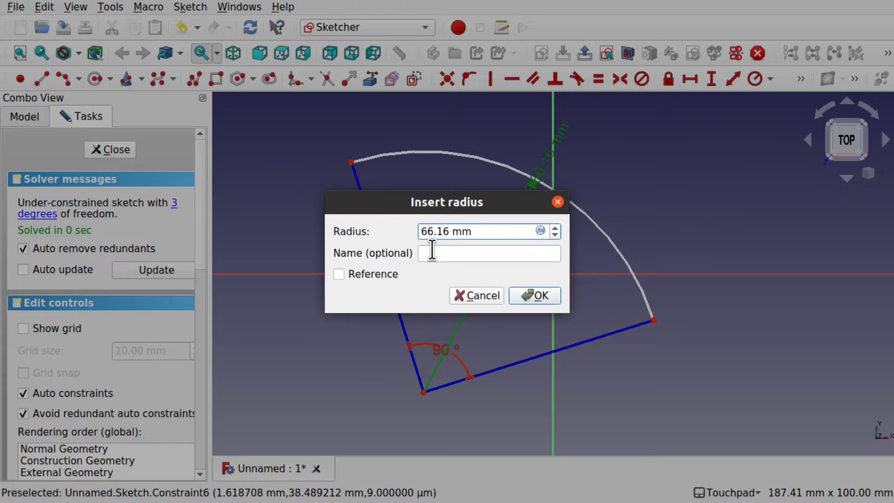
click(545, 294)
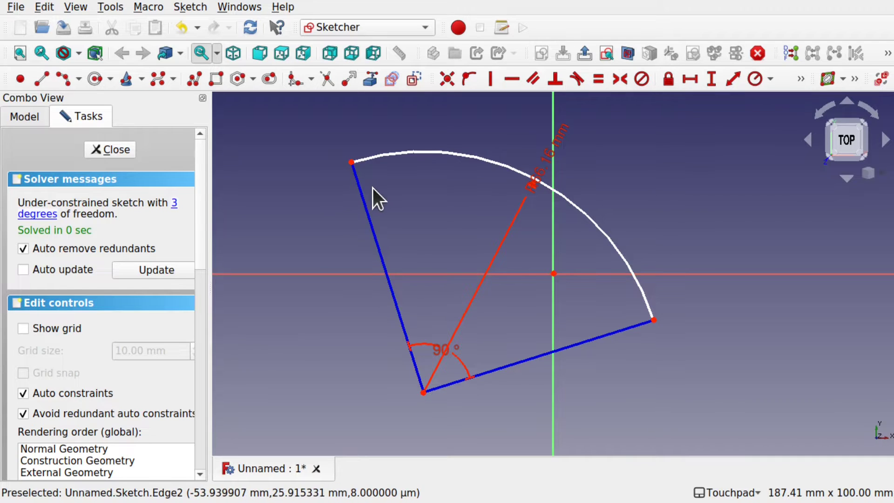
Step: Leave the sketch, switch to the Spreadsheet workbench, and create and open a new spreadsheet in the document
click(116, 150)
click(343, 28)
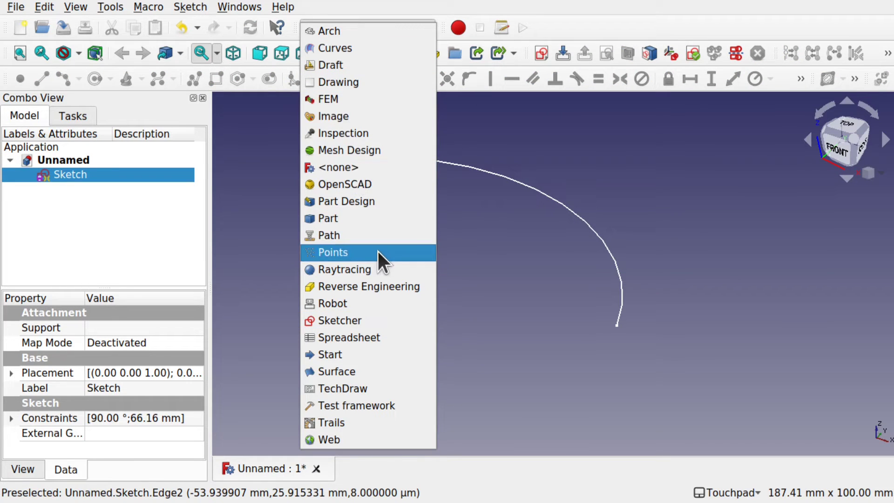
click(367, 339)
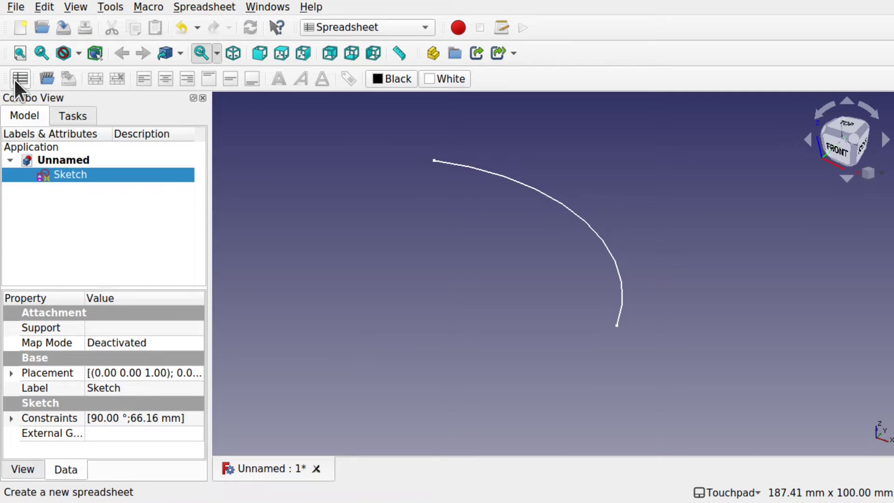
click(195, 5)
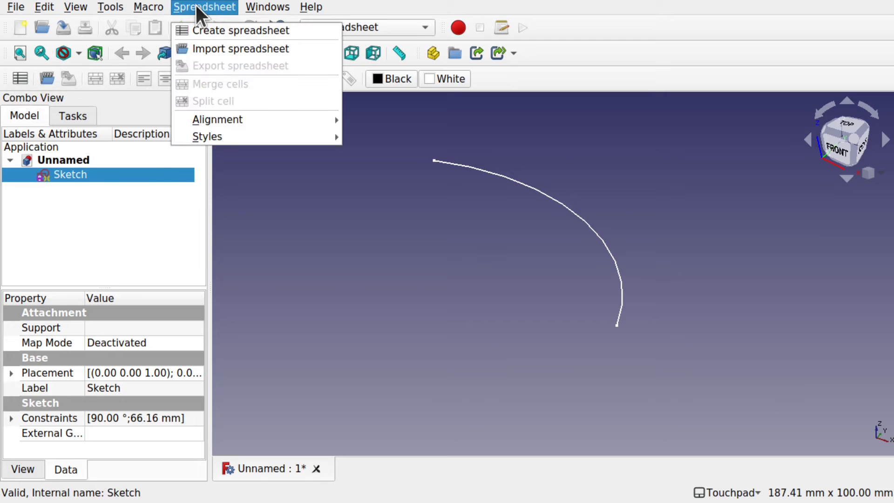
click(220, 26)
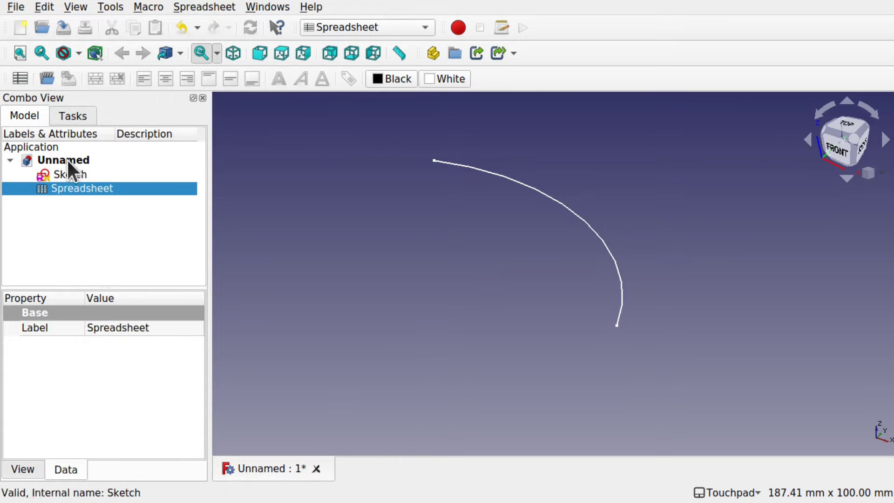
double_click(77, 188)
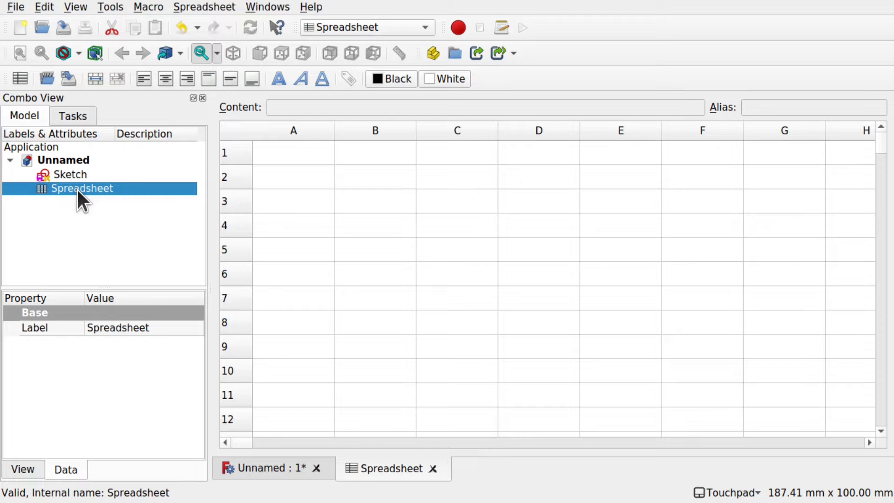
Step: Enter the heading Arc Length in cell A1 and the value 150 in cell A2
click(300, 161)
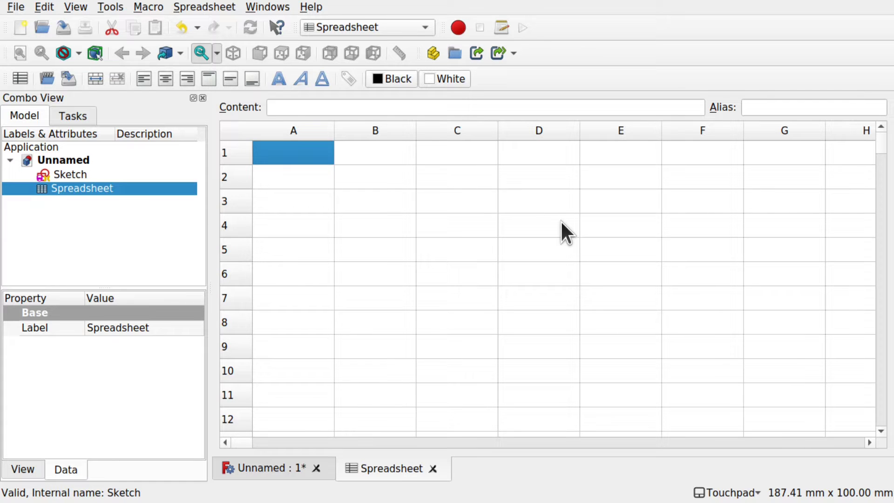
text(Ar)
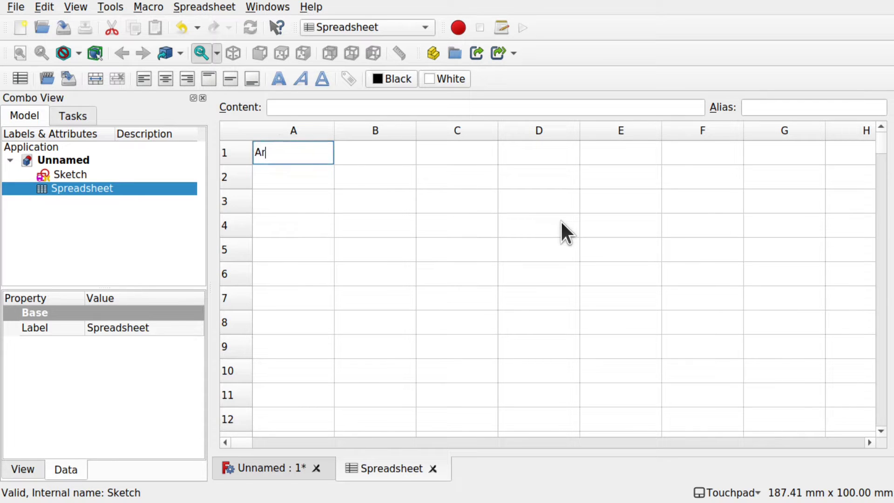
text(c Length)
click(288, 180)
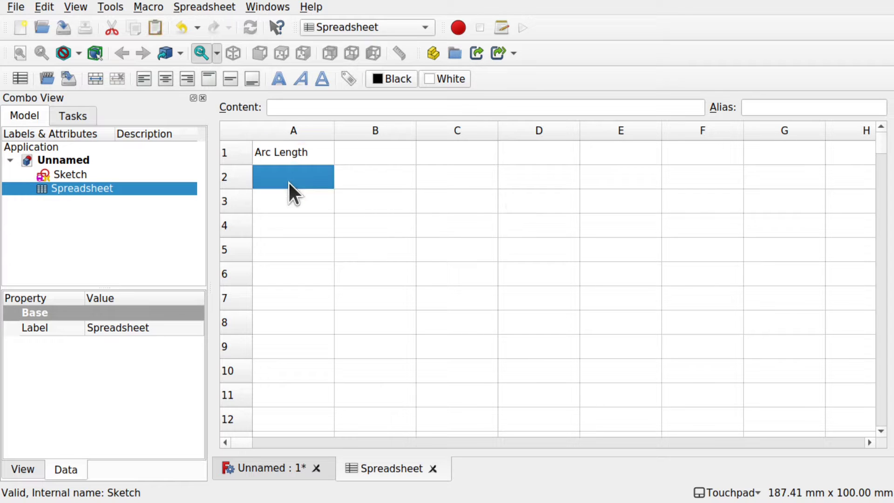
text(150)
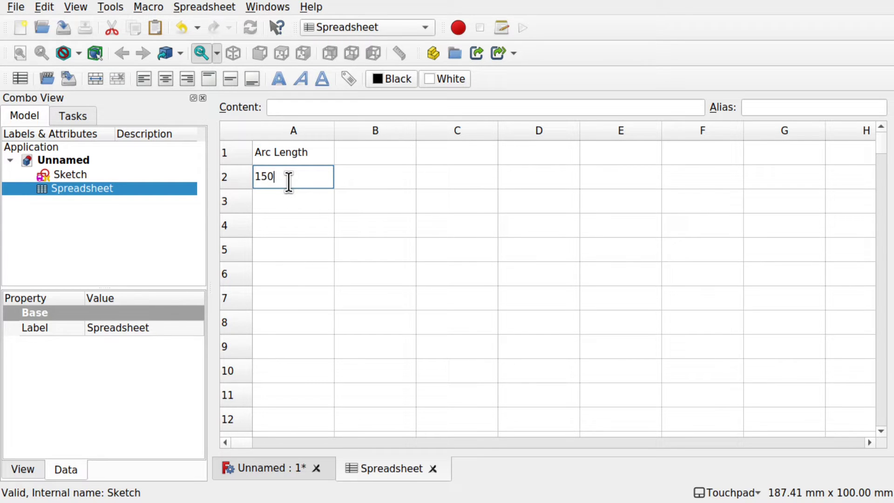
click(292, 203)
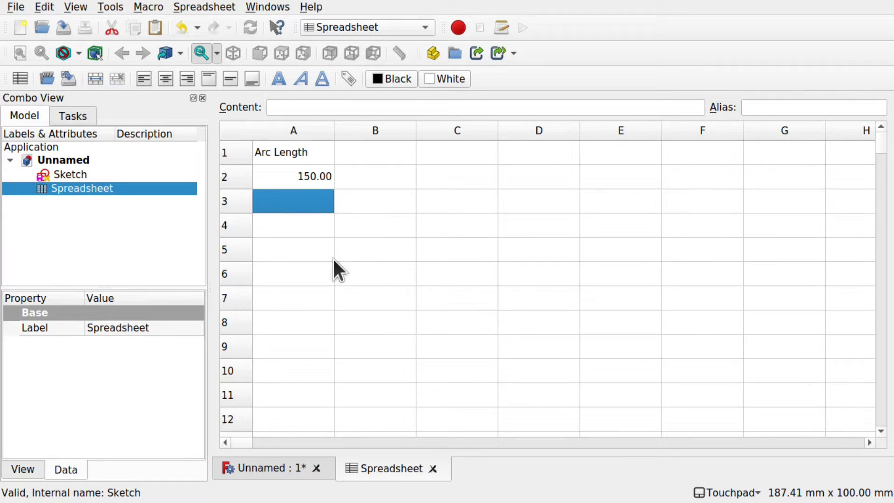
Step: Enter the heading Arc Angle in cell B1 and the value 90 in cell B2
click(398, 155)
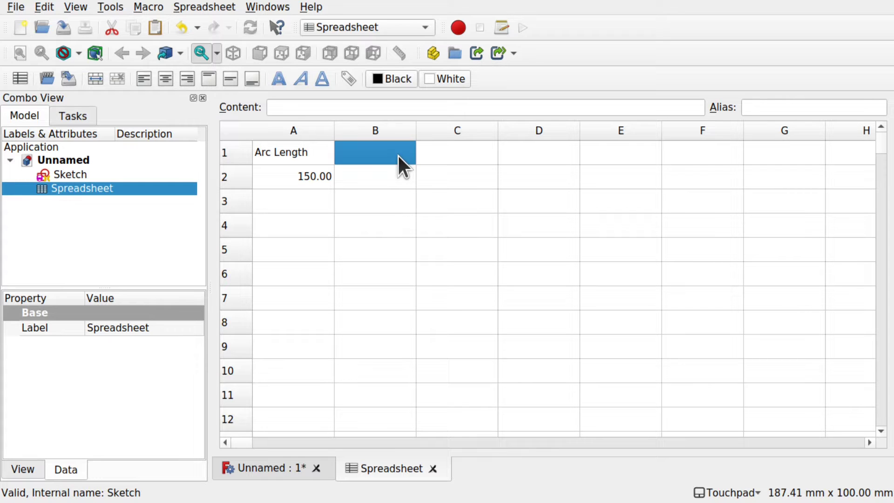
text(Arc An)
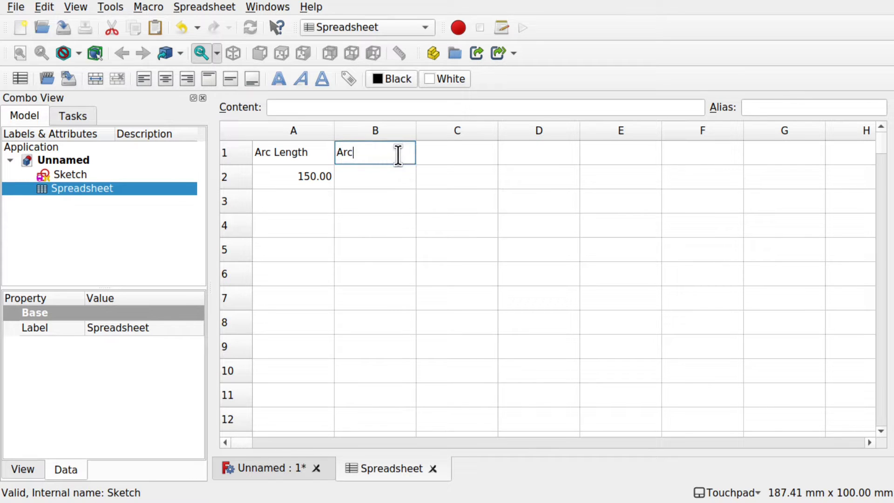
text(e)
click(398, 176)
text(90)
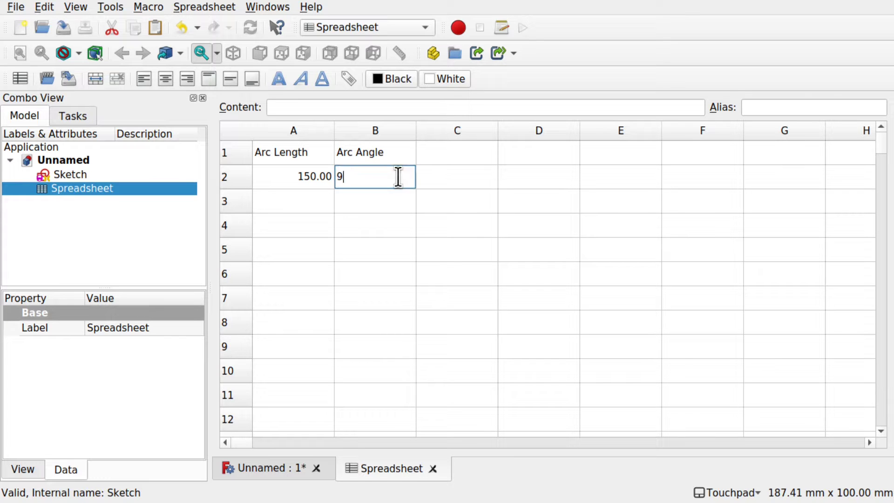
click(358, 192)
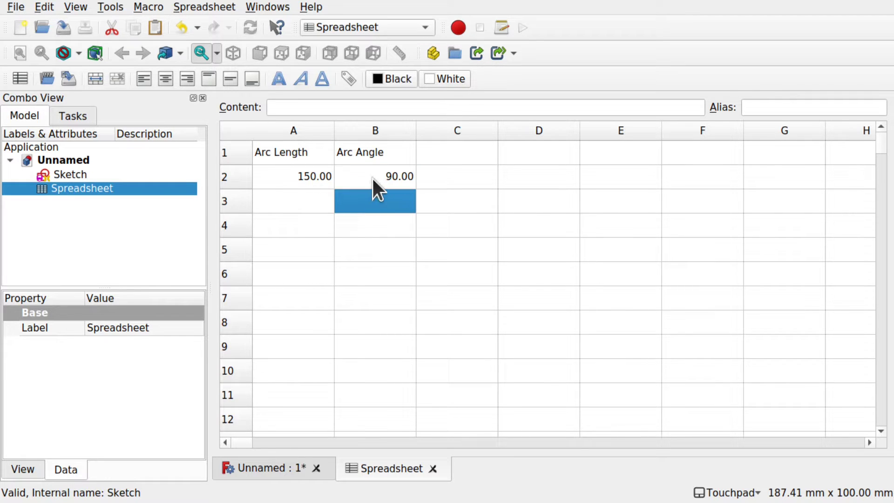
click(373, 179)
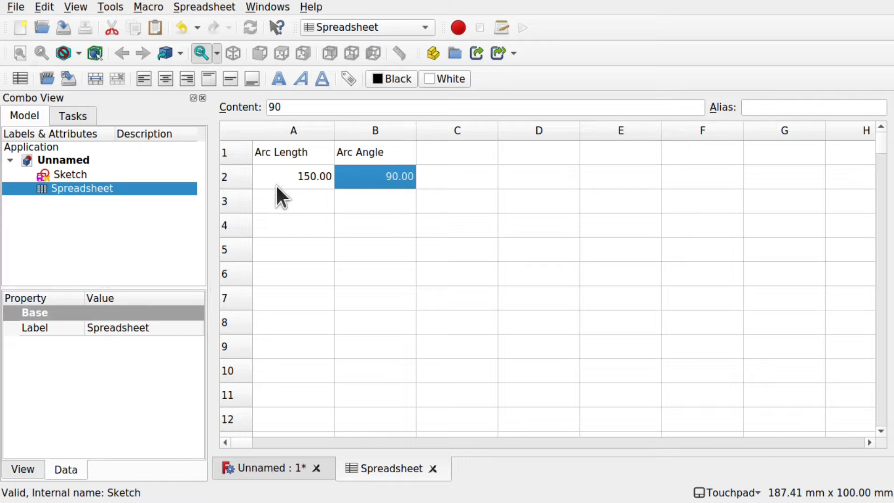
Step: Save the document as arcExample.FCStd in the Apps folder, replacing the existing file
click(260, 467)
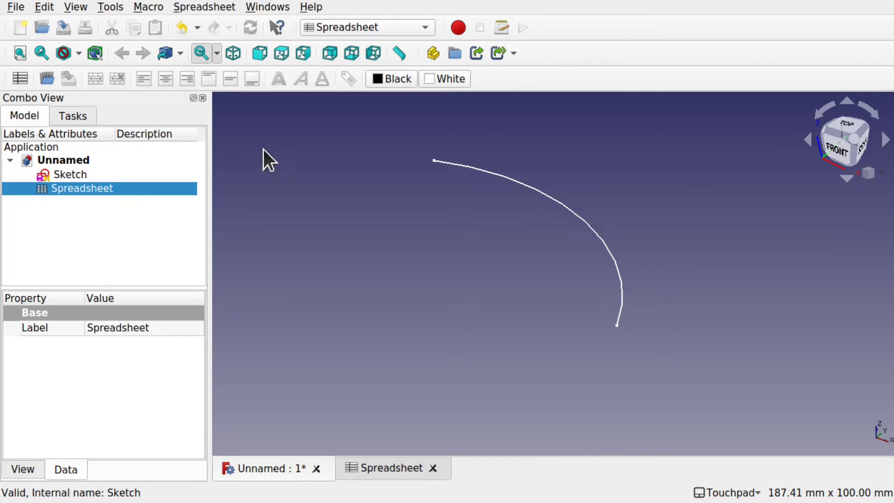
key(ctrl+s)
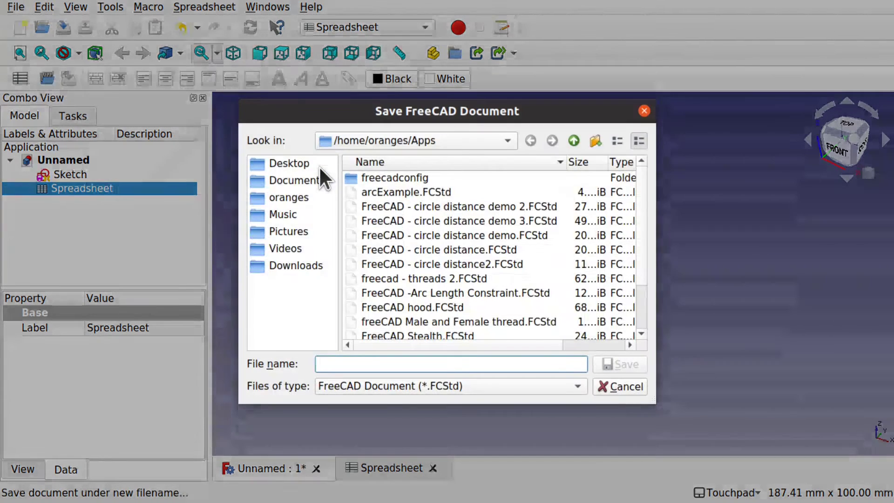
text(arc)
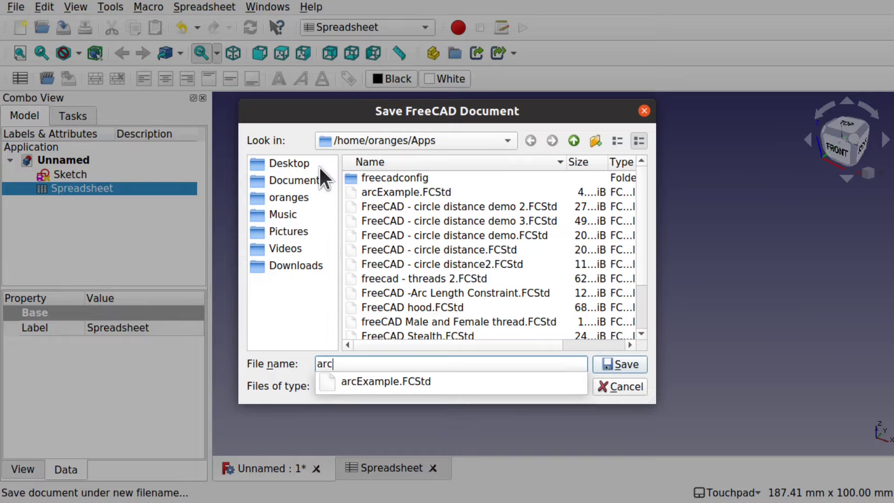
click(411, 378)
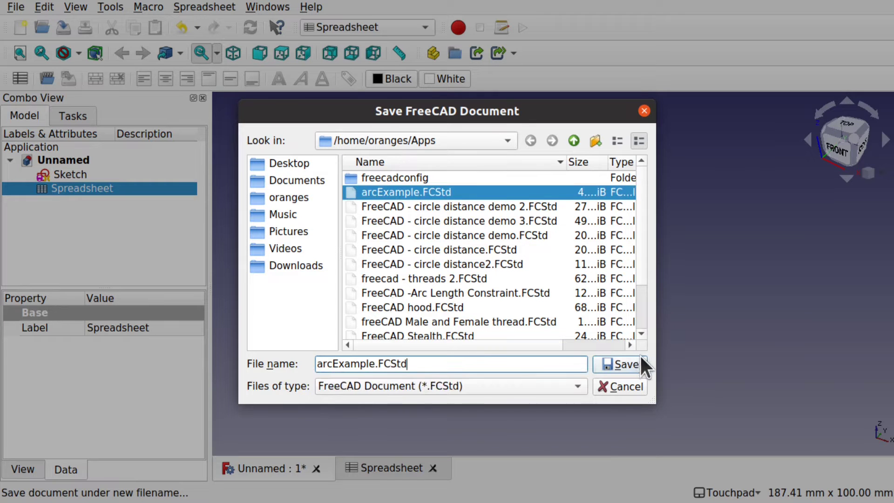
click(630, 363)
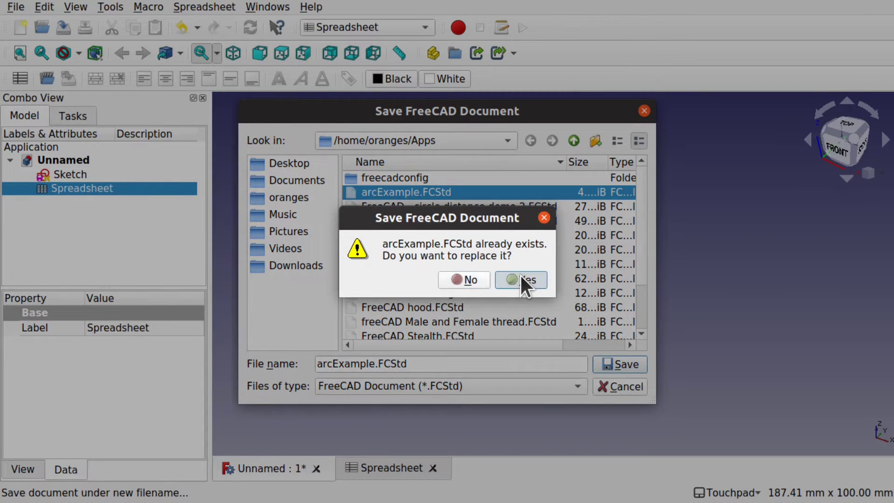
click(521, 278)
click(389, 468)
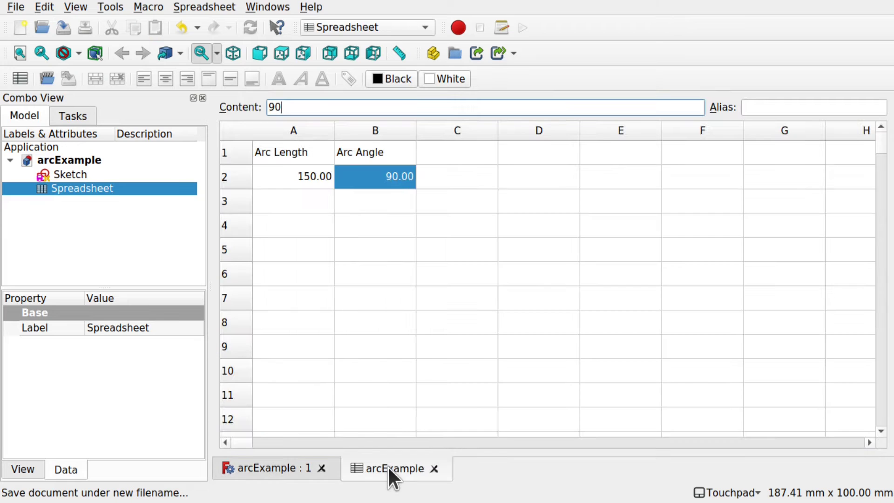
click(278, 468)
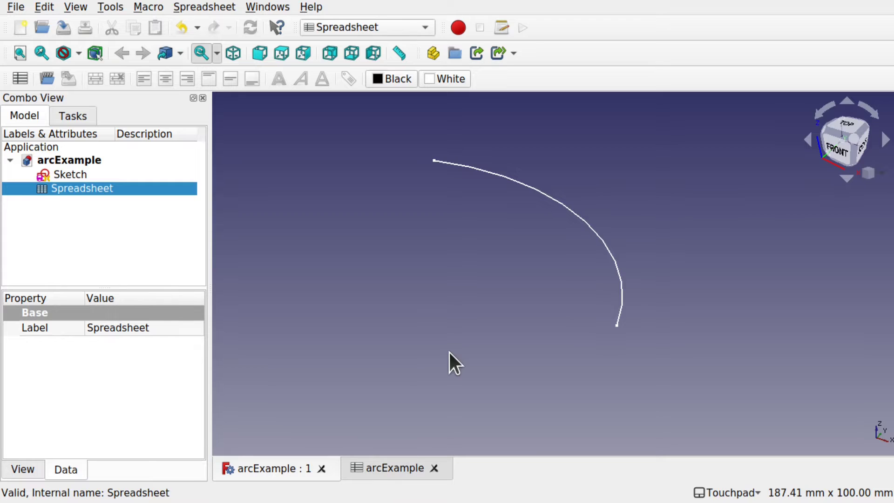
Step: Open the arc sketch for editing and drive its angle constraint with the expression Spreadsheet.B2
double_click(70, 174)
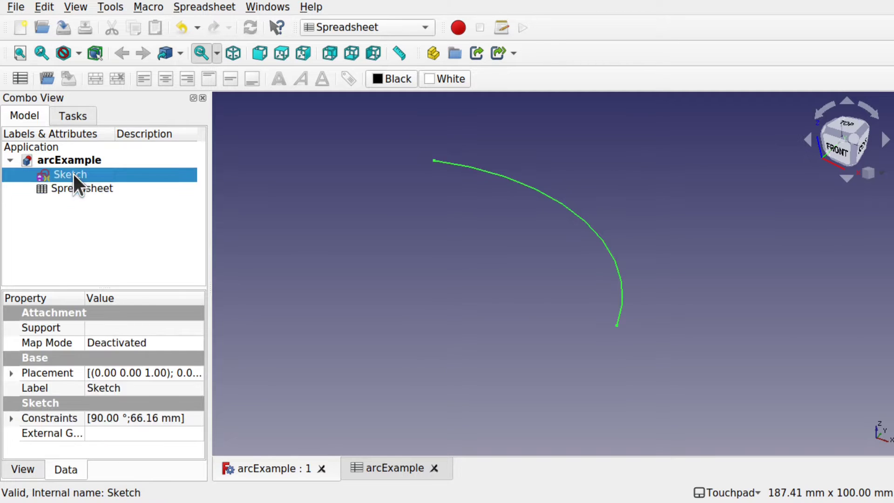
click(366, 468)
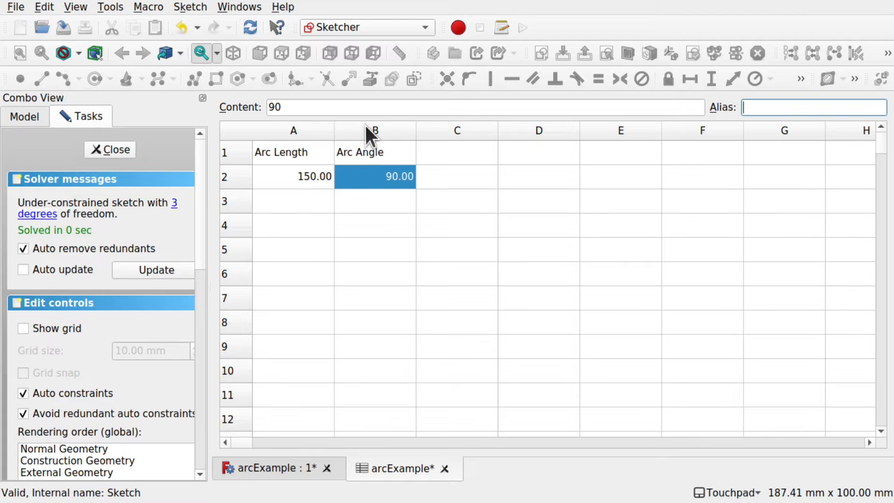
click(287, 464)
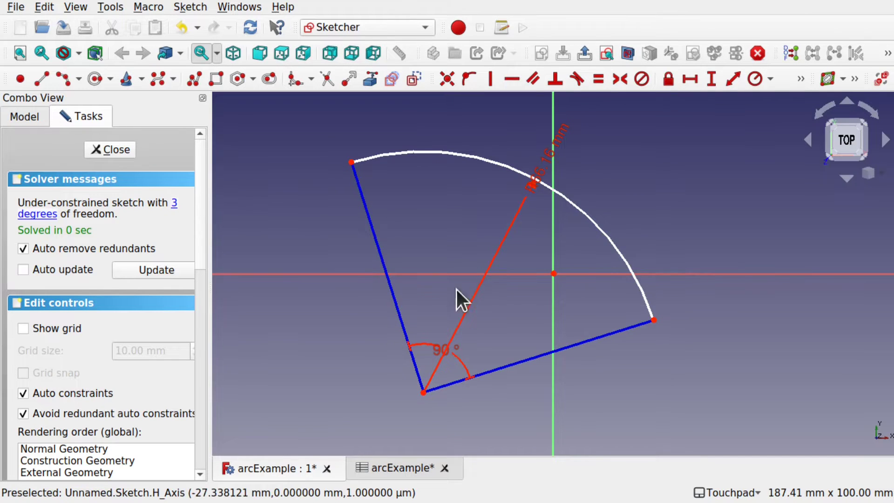
double_click(458, 359)
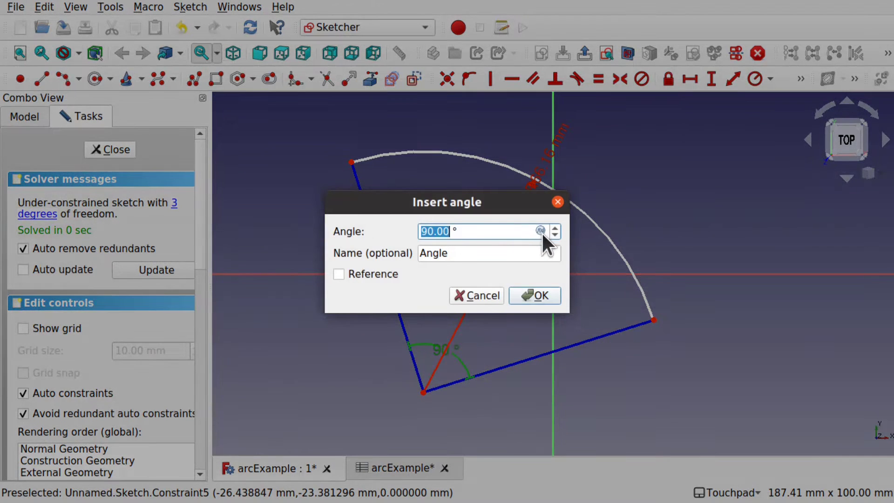
click(540, 230)
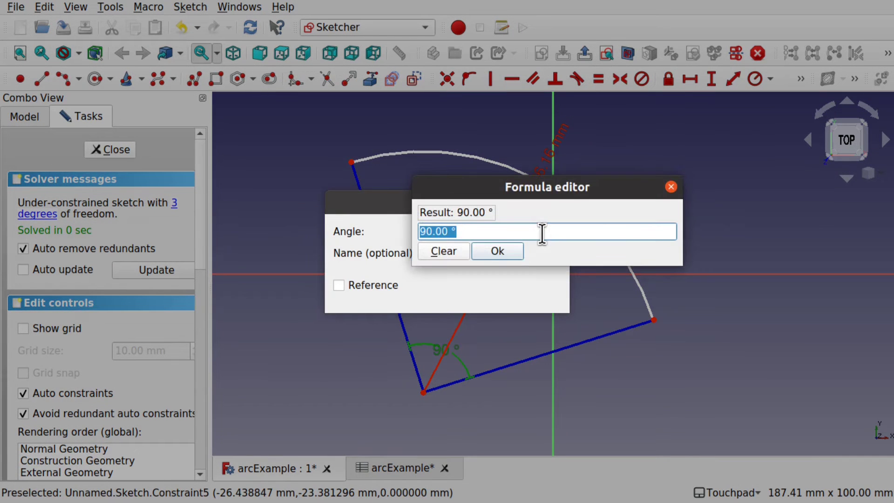
text(sp)
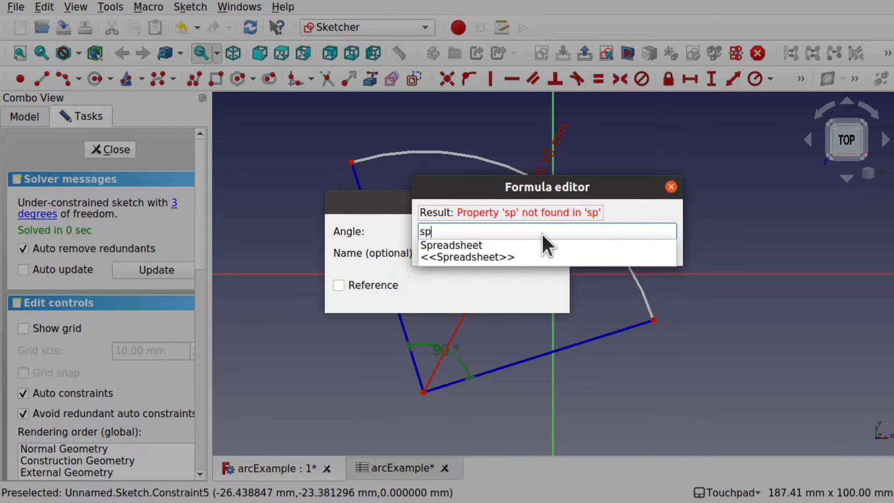
click(463, 244)
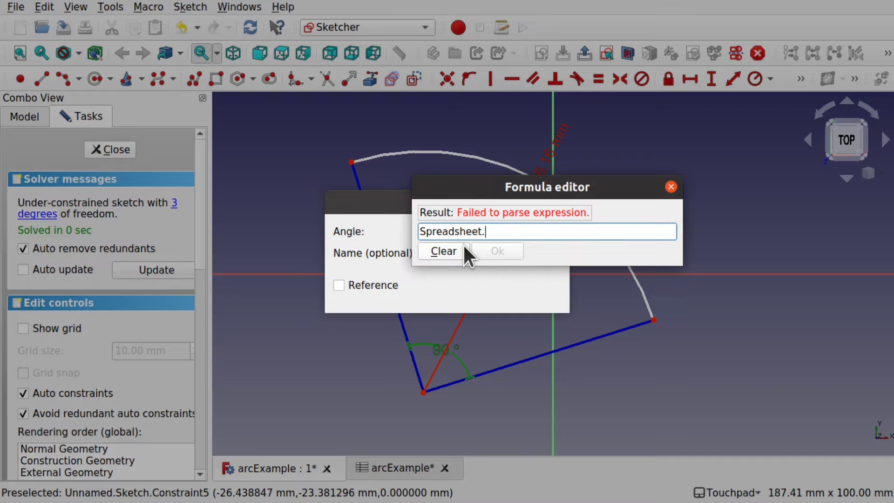
text(b)
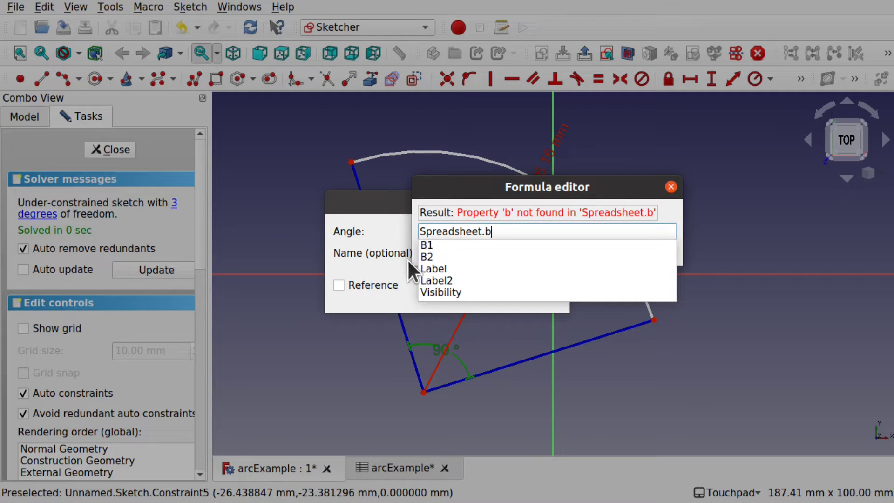
click(434, 256)
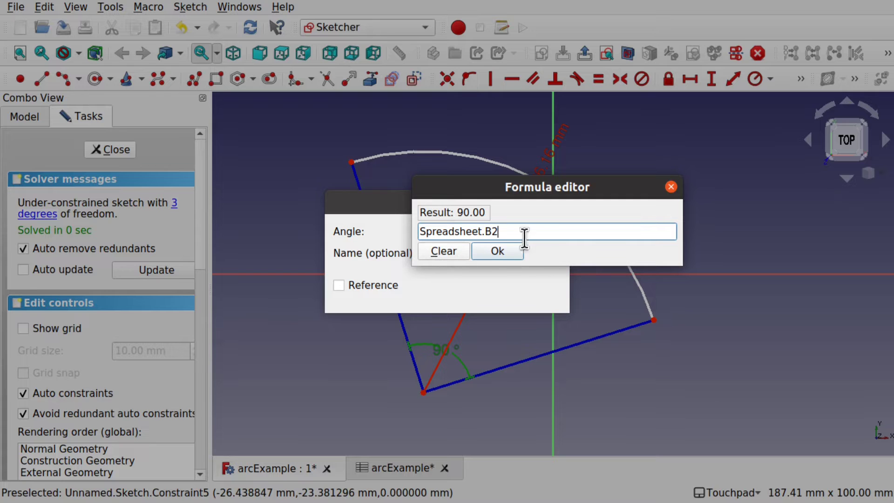
click(510, 251)
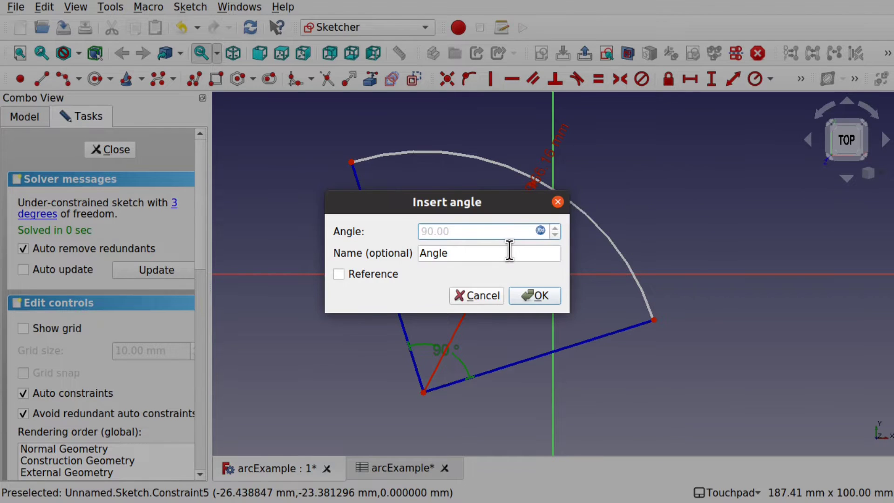
click(537, 295)
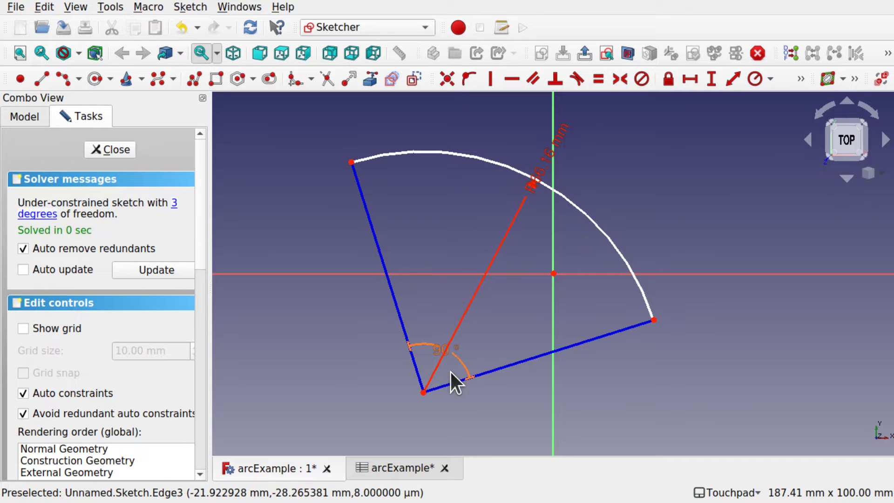
Step: Set the Arc Angle value in cell B2 to 45, then close and reopen the sketch to check the arc, and leave it
click(393, 468)
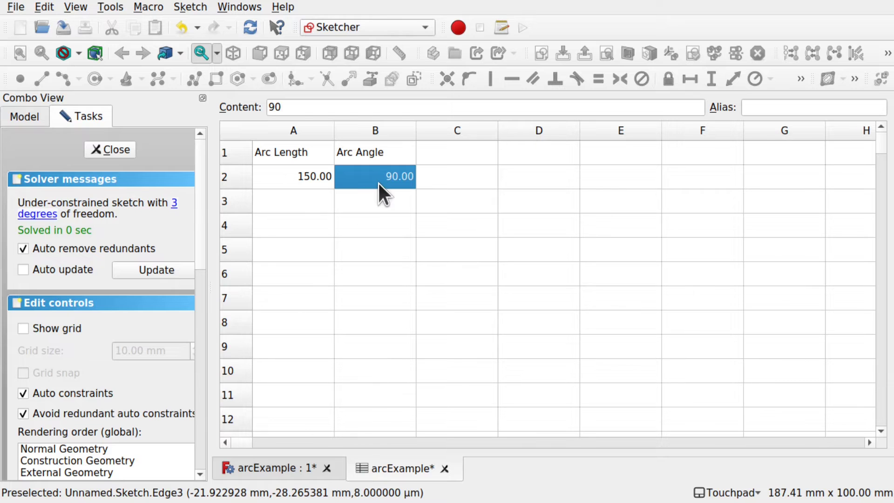
double_click(391, 176)
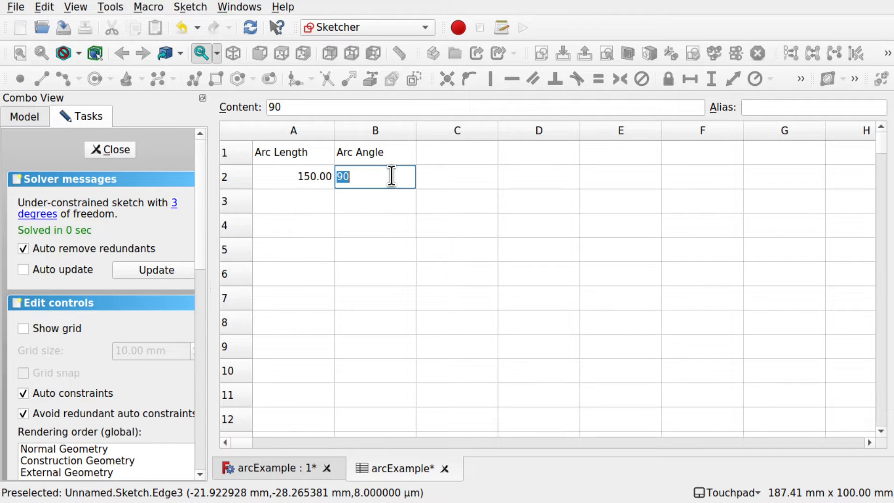
text(45)
click(383, 258)
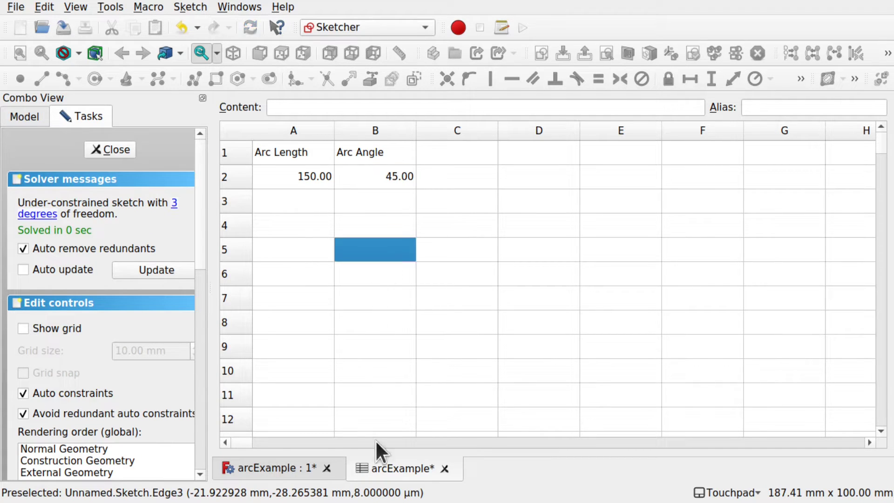
click(293, 463)
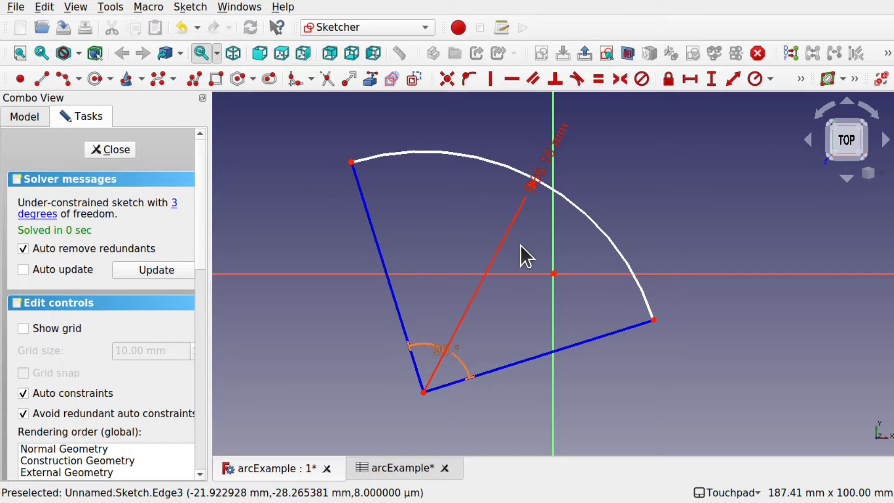
click(122, 145)
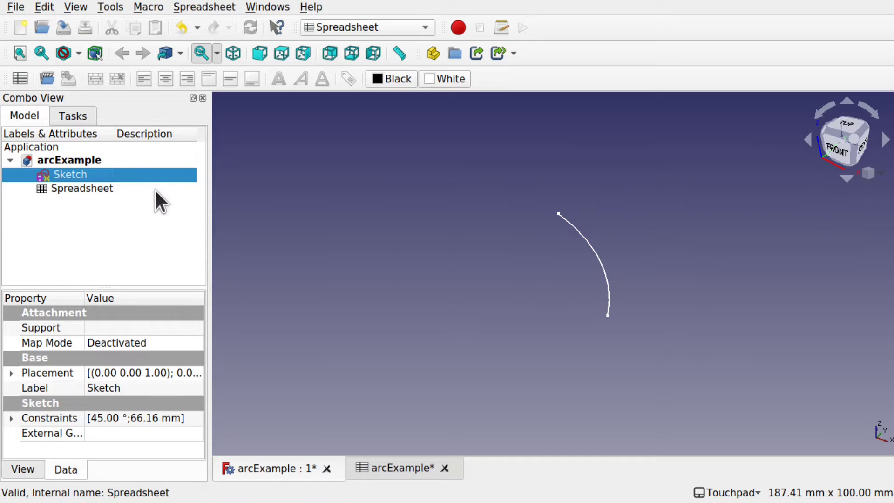
double_click(117, 174)
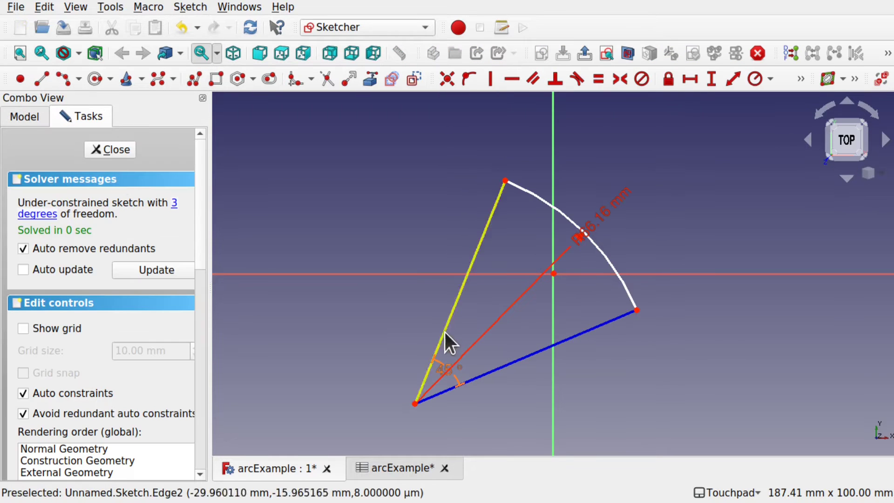
click(111, 148)
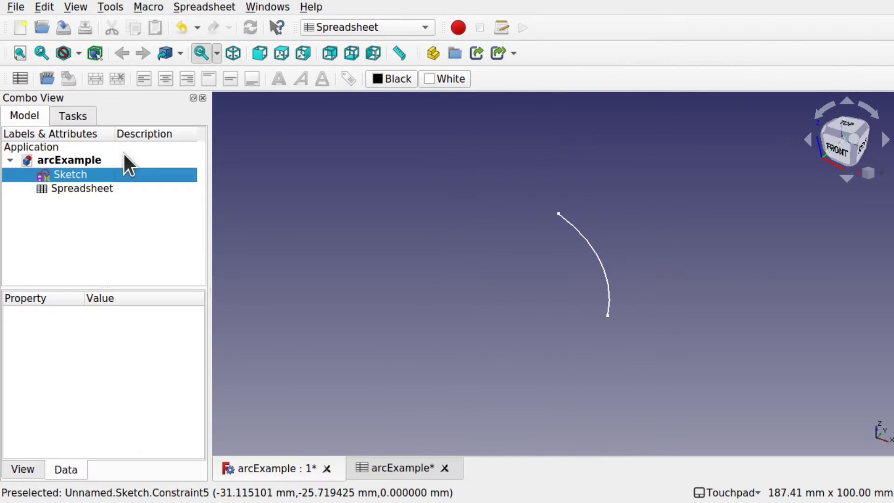
Step: Set the Arc Angle value in cell B2 to 90 and check the arc in the 3D view
click(393, 468)
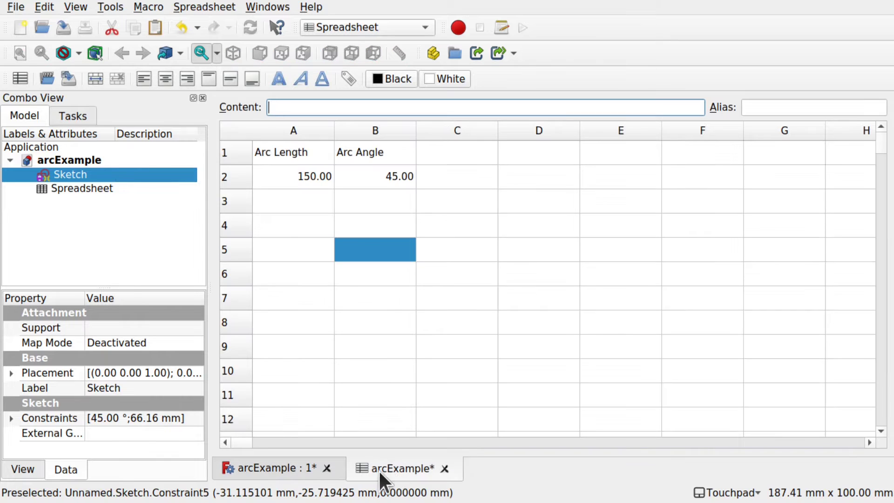
click(393, 175)
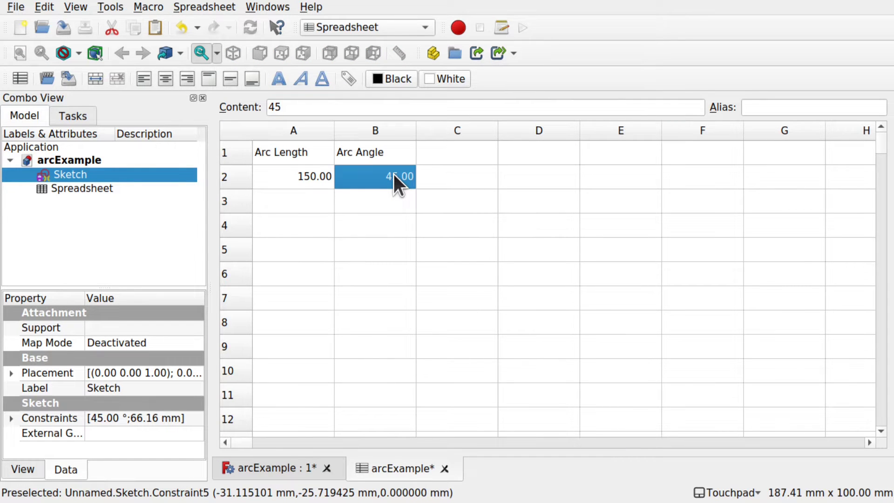
double_click(393, 176)
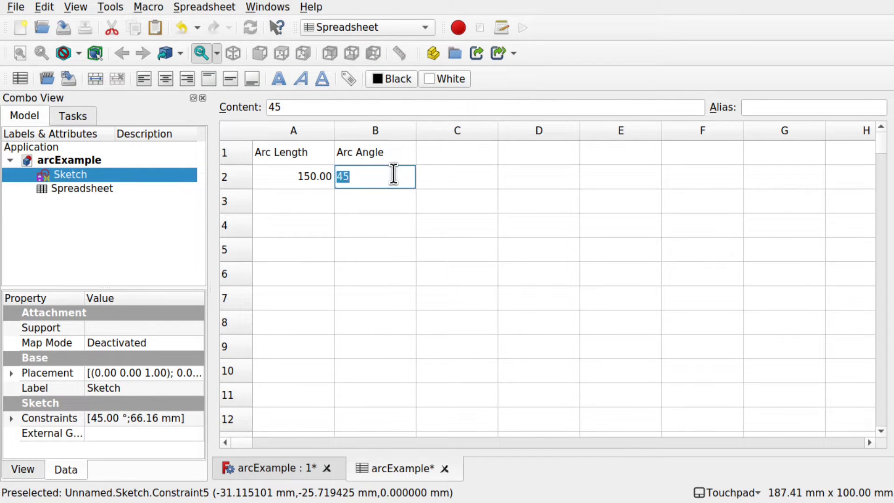
text(90)
click(385, 229)
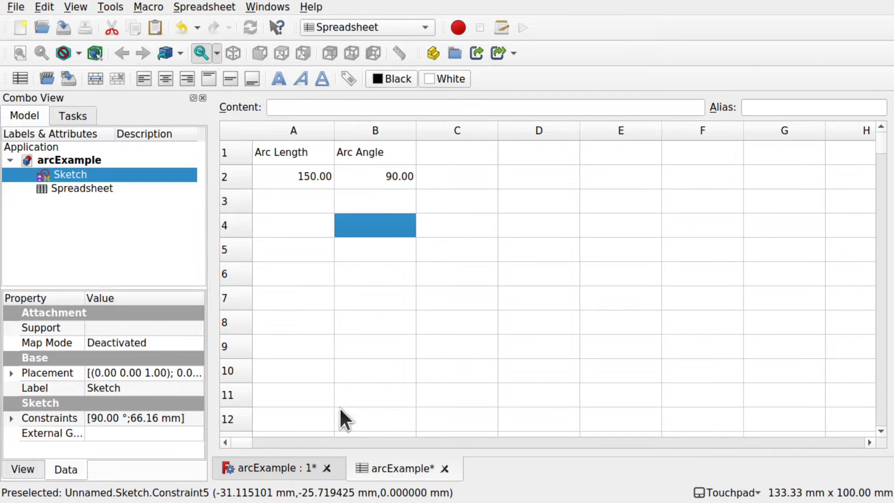
click(287, 468)
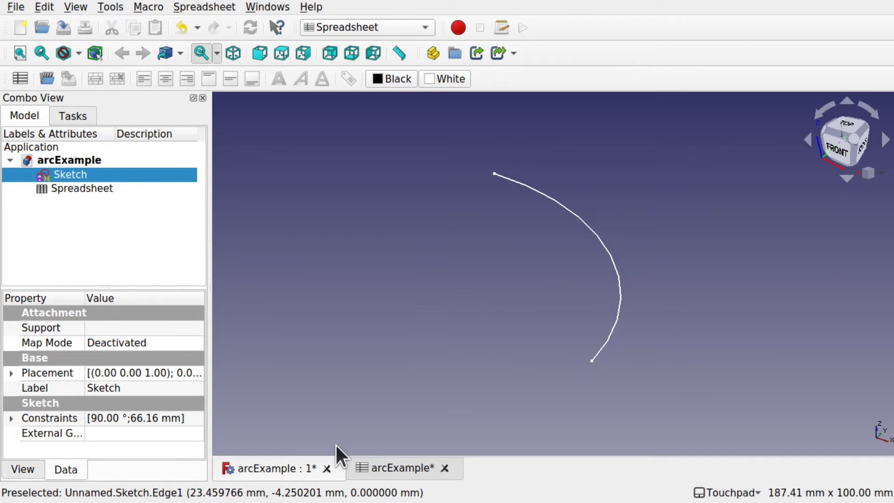
Step: Enter the heading Arc Radius in cell C1 of the spreadsheet
click(405, 469)
click(364, 177)
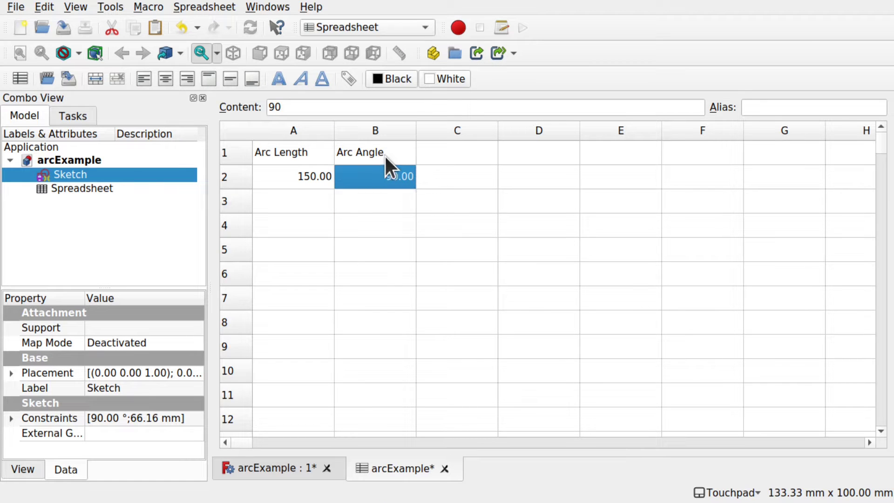
click(457, 155)
double_click(457, 155)
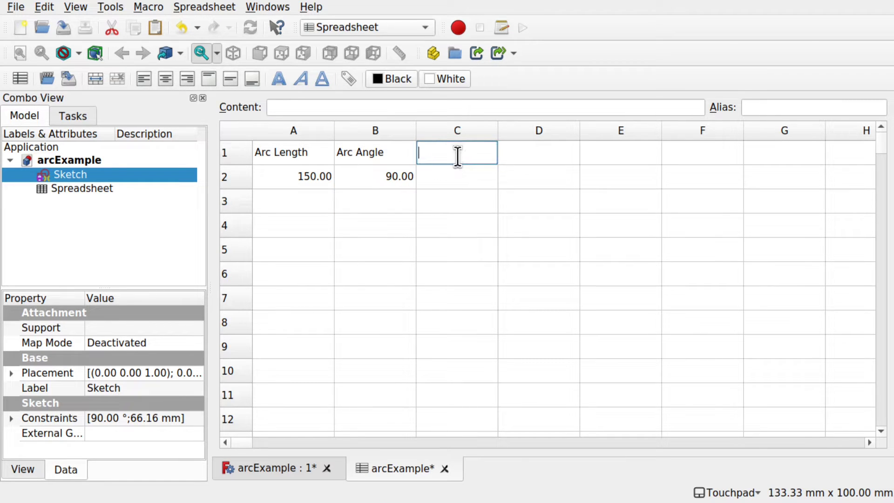
text(Arc Radius)
click(468, 176)
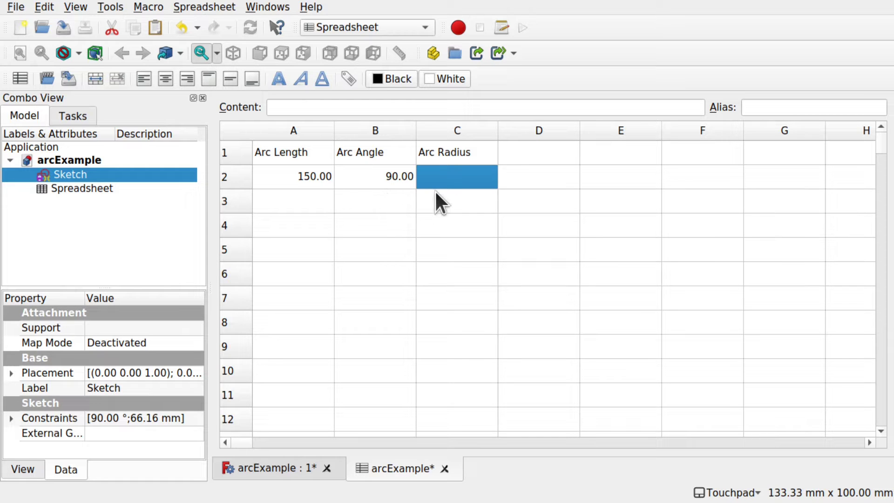
Step: Note the arc formulas in the spreadsheet, with l = r x a in cell B4 and r = l/a in cell B5
click(353, 233)
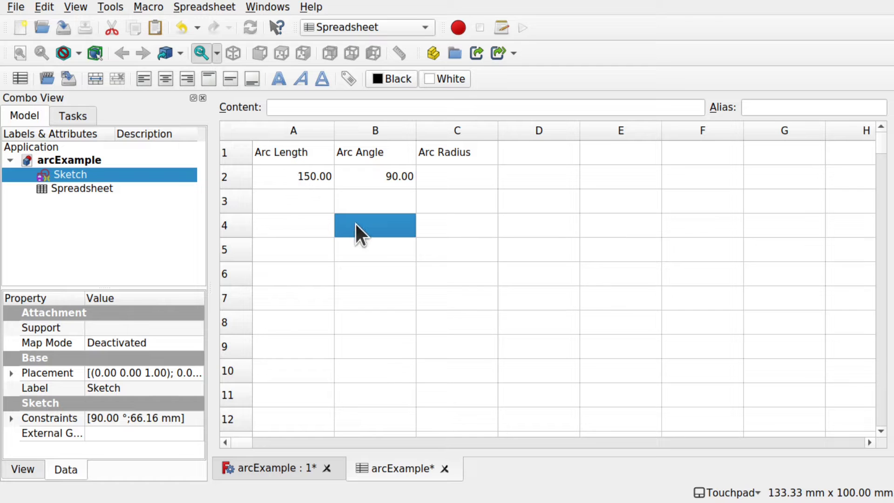
text(l = )
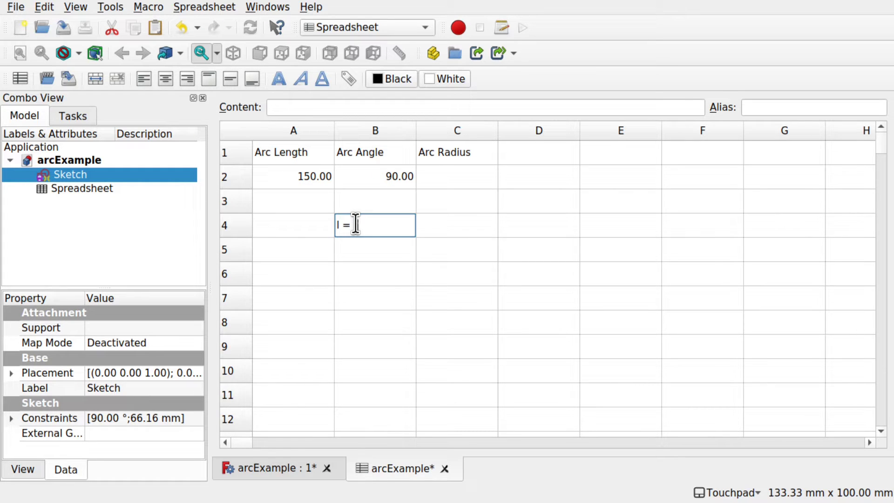
text(r x a)
key(Return)
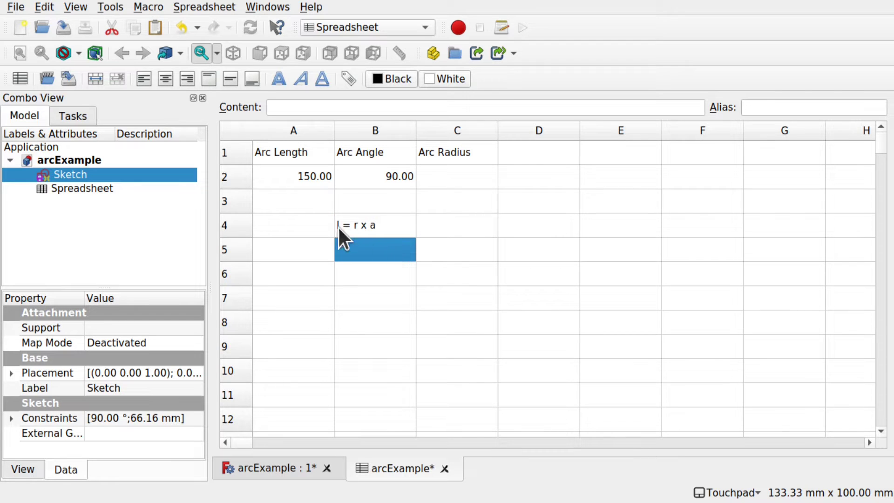
click(381, 222)
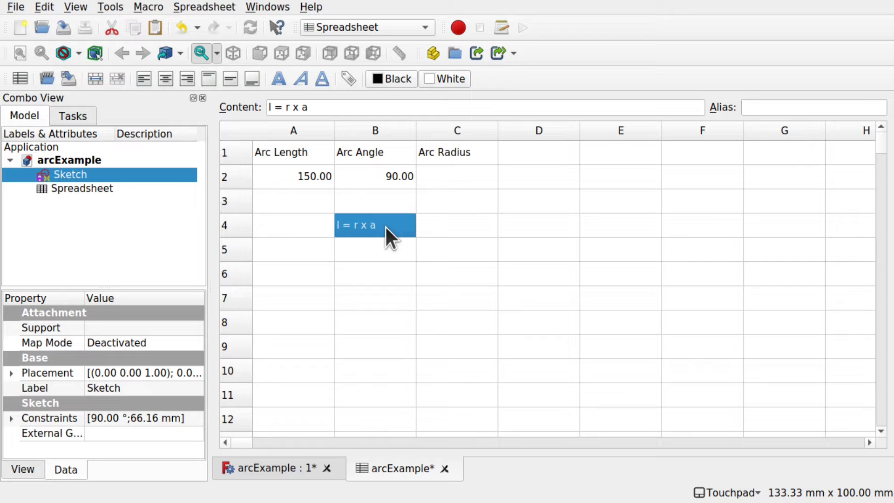
double_click(379, 245)
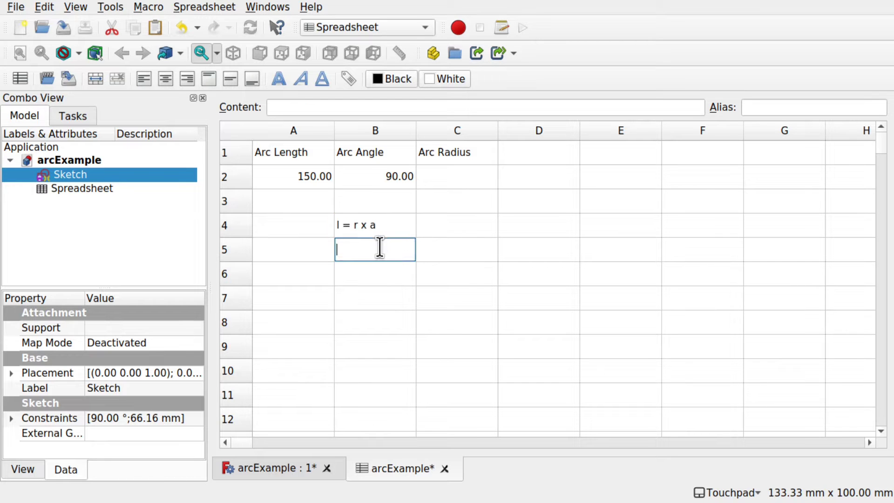
text(r = l/a)
key(Return)
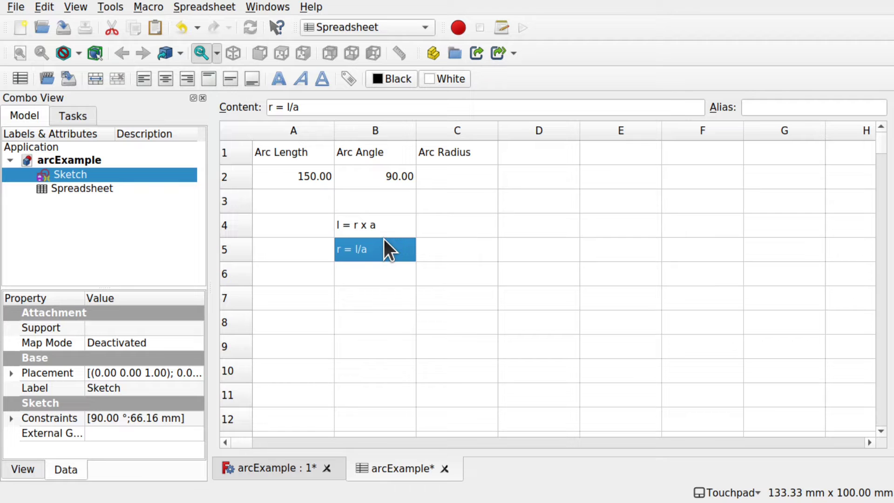
Step: Enter the heading Arc Angle Rads in cell D1 of the spreadsheet
click(523, 156)
double_click(522, 155)
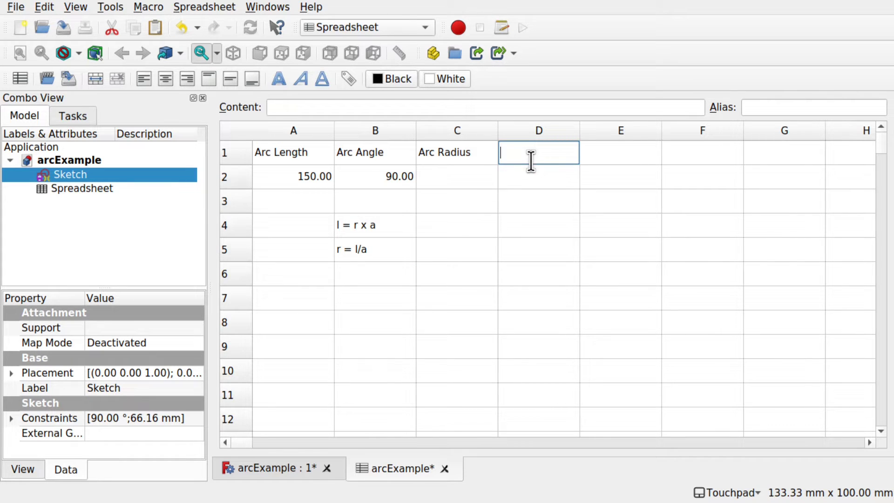
text(Arc Angle Rads)
key(Return)
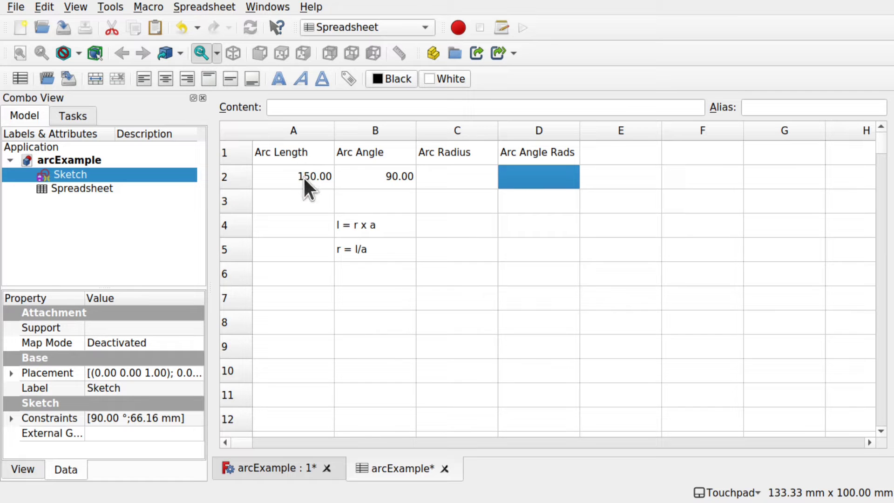
Step: Reference the Arc Angle value in cell D2 with the formula =B2
double_click(533, 181)
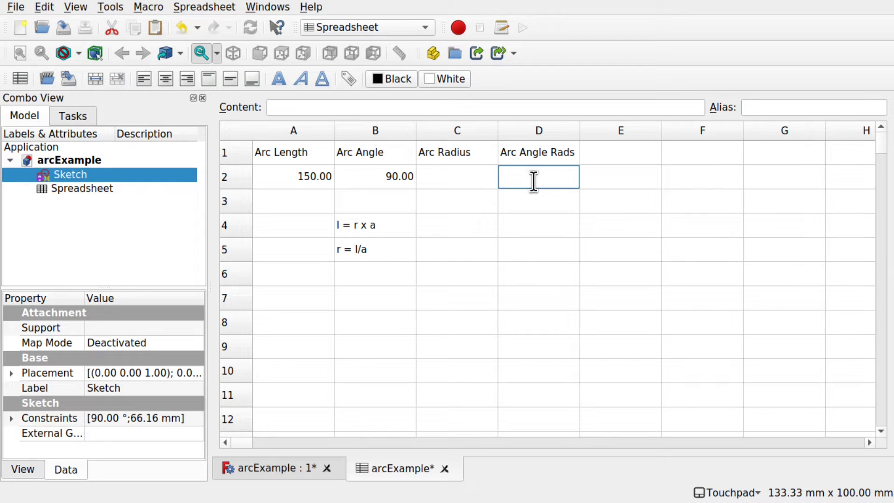
text(=)
text(B2)
key(Return)
key(Return)
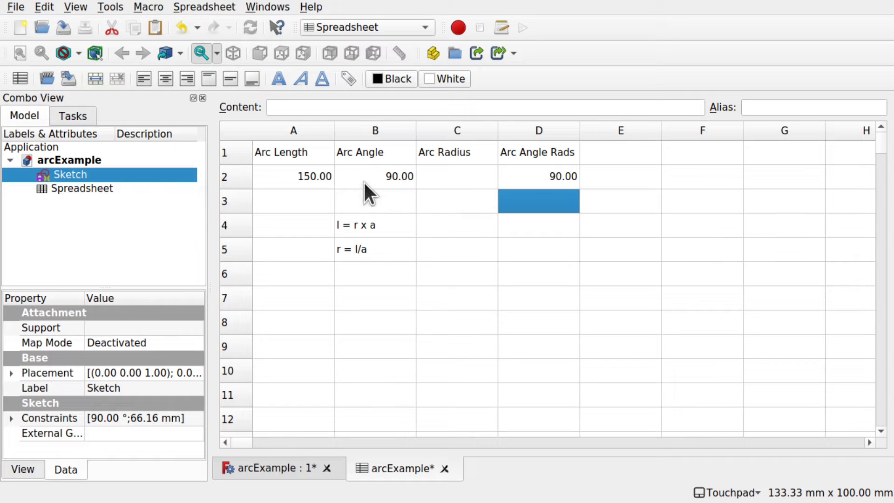
Step: Extend the formula in cell D2 to =B2 * (pi/180) so it converts the angle to radians
double_click(562, 180)
click(562, 179)
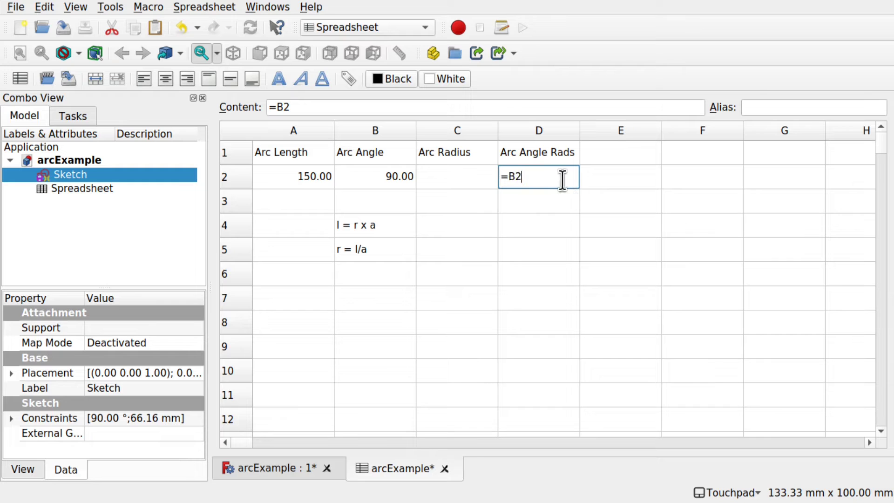
text(* (pi/18)
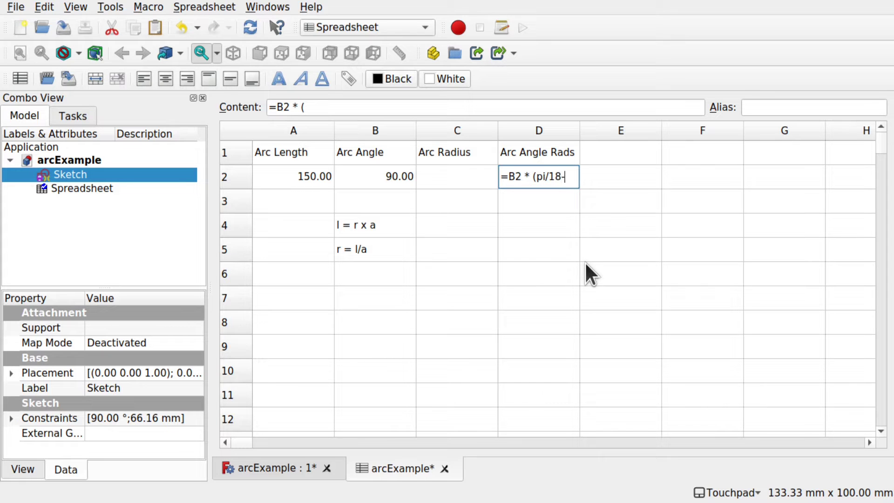
text(0))
click(549, 197)
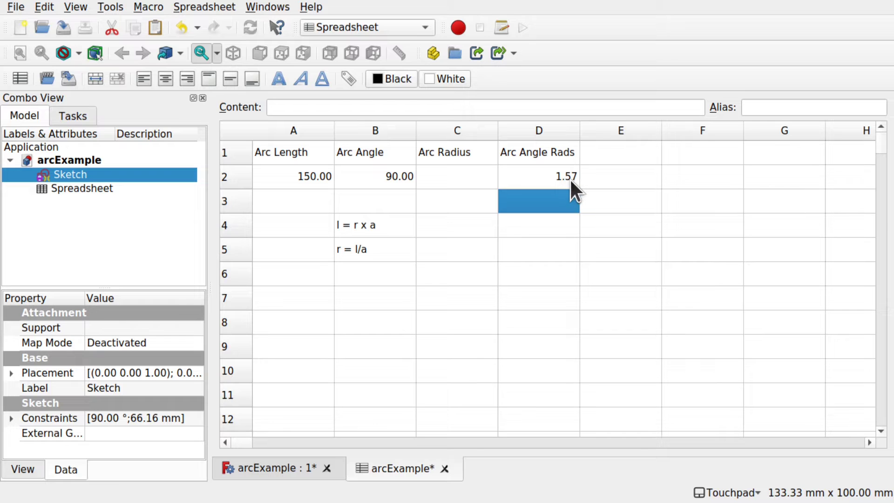
Step: Test the radian conversion by setting the Arc Angle in cell B2 to 360 and then 180, and inspect the formula in D2
double_click(386, 177)
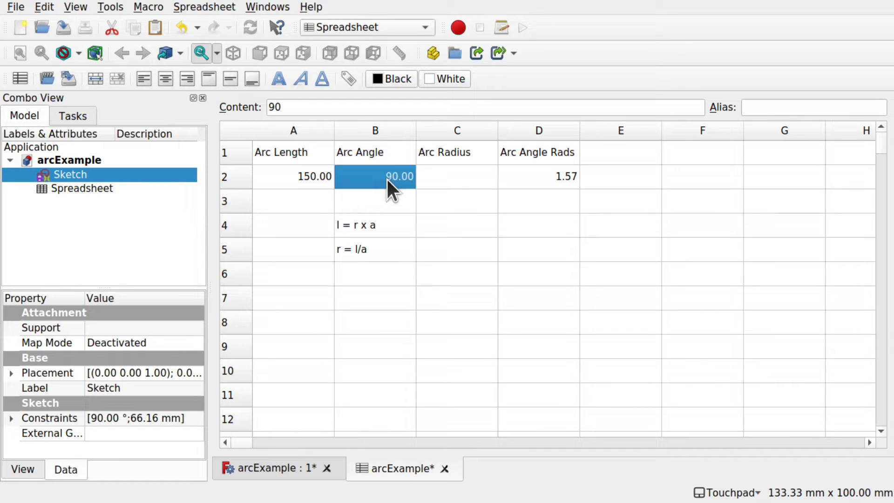
text(360)
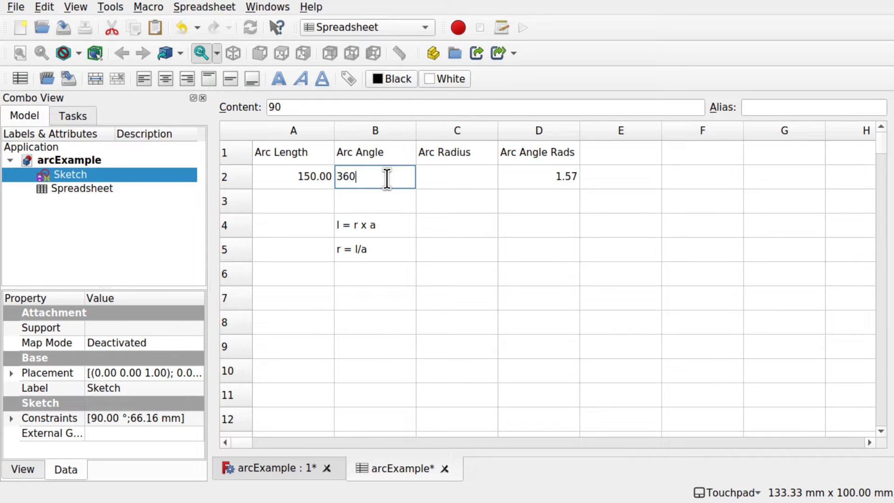
click(512, 217)
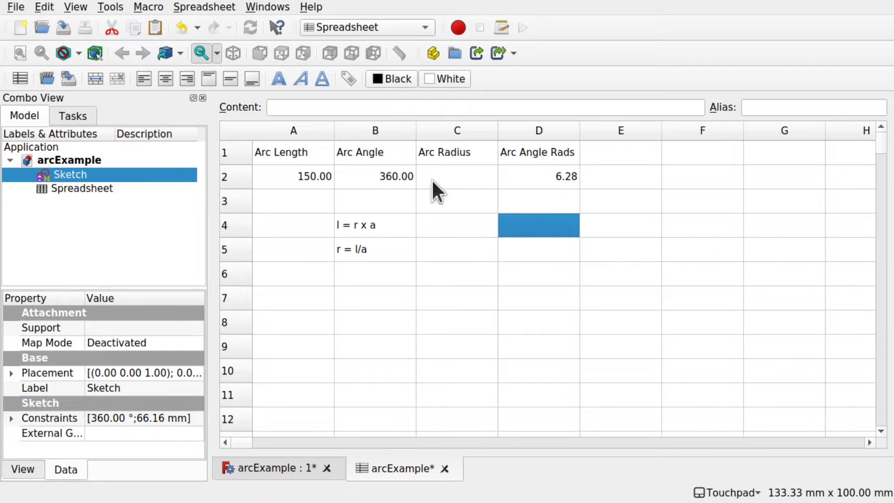
double_click(379, 178)
text(180)
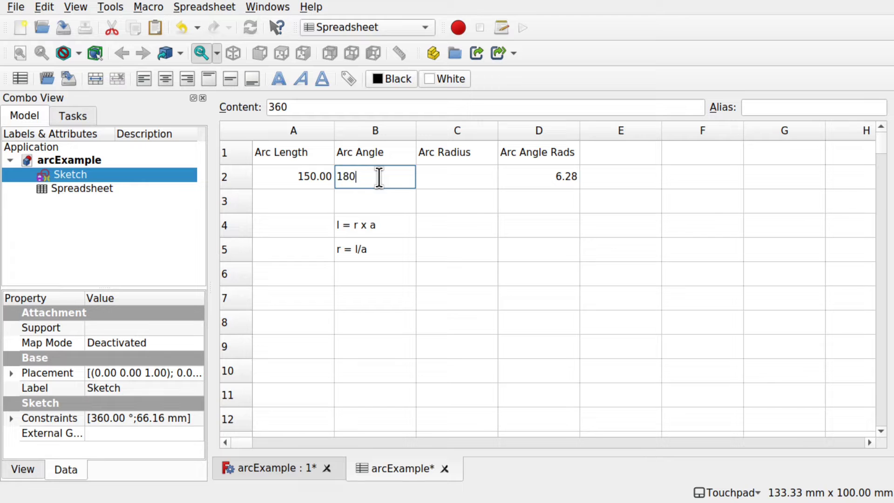
click(534, 227)
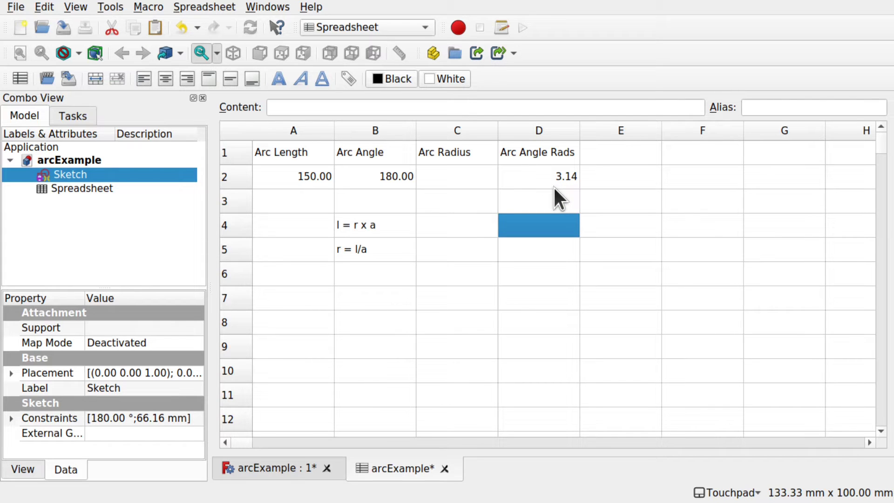
click(552, 171)
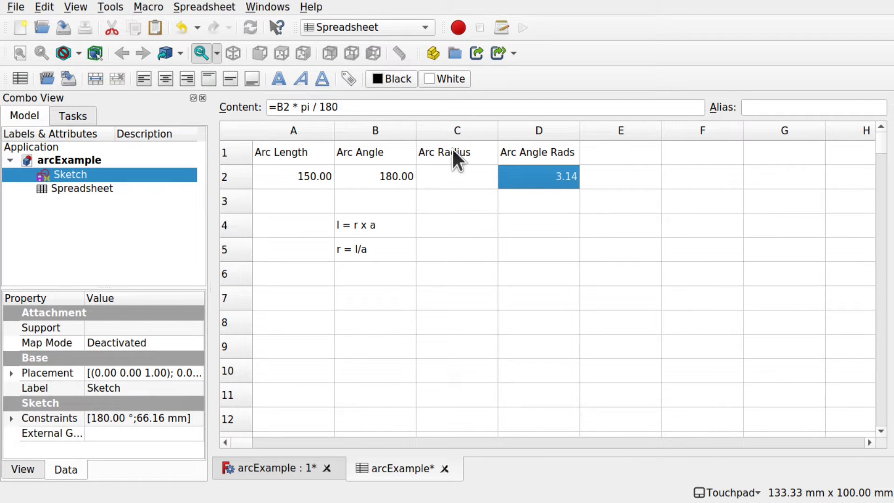
Step: Calculate the Arc Radius in cell C2 with the formula =A2/D2
click(464, 177)
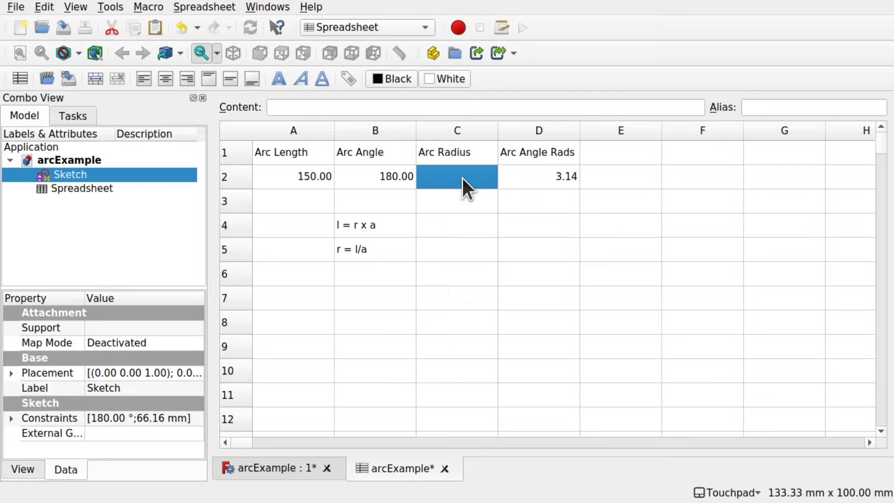
double_click(463, 178)
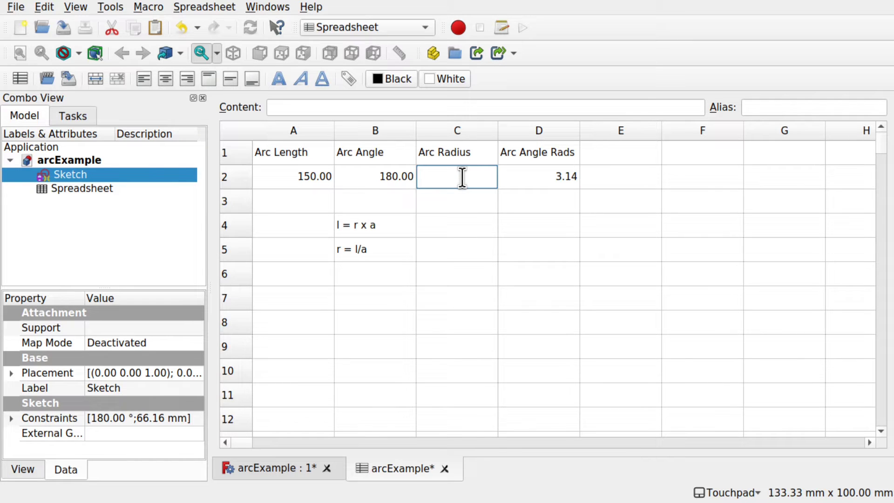
text(=A2)
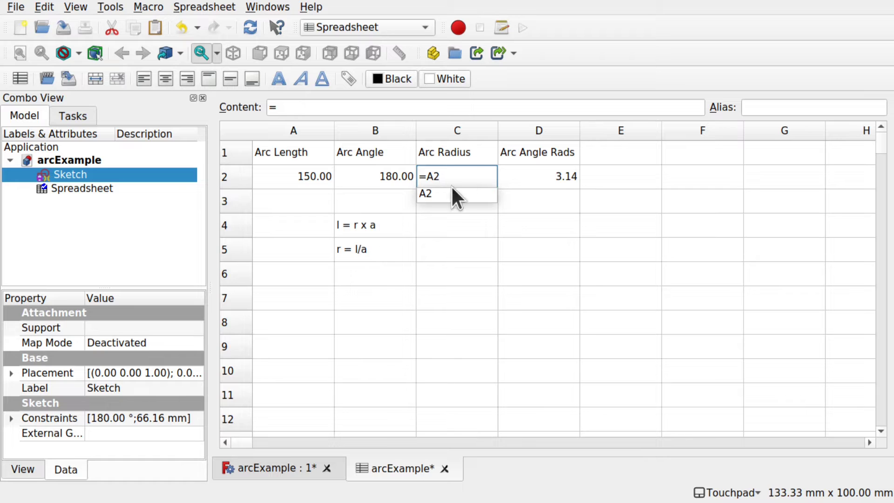
text(/)
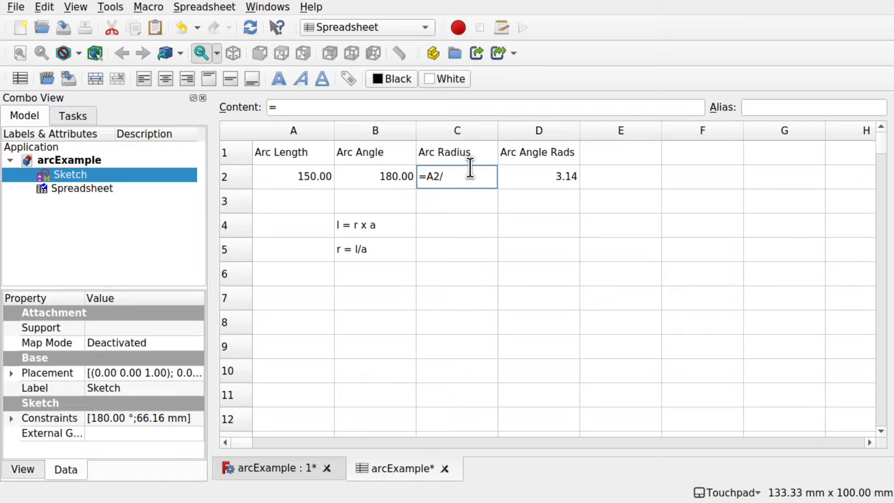
text(D2)
key(Return)
key(Return)
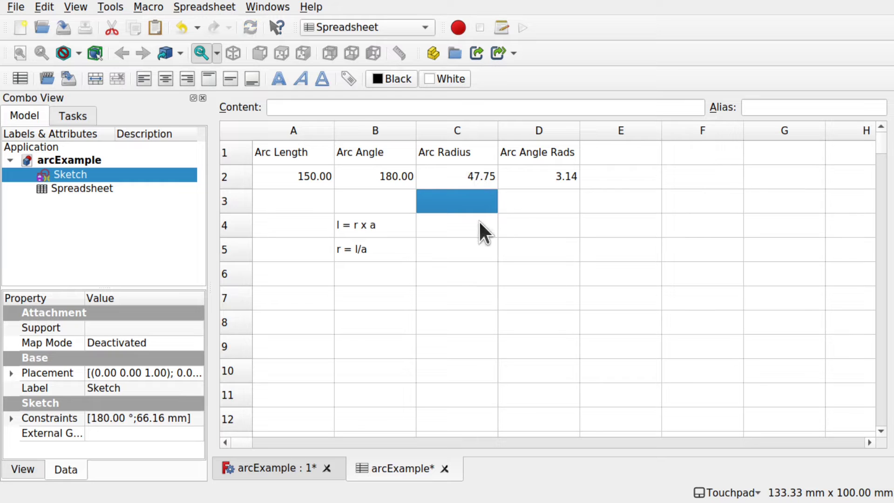
Step: Assign the alias ArcRadius to the Arc Radius value in cell C2 and reselect the cell to check it
click(478, 219)
click(479, 177)
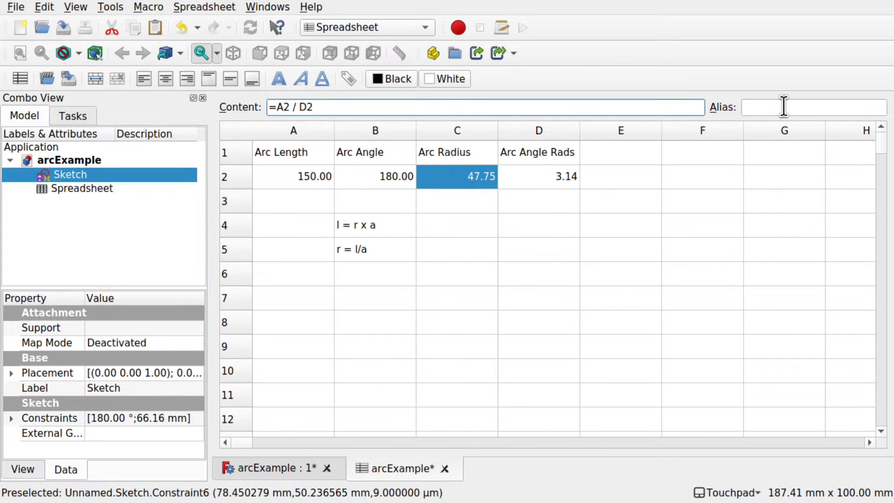
click(445, 174)
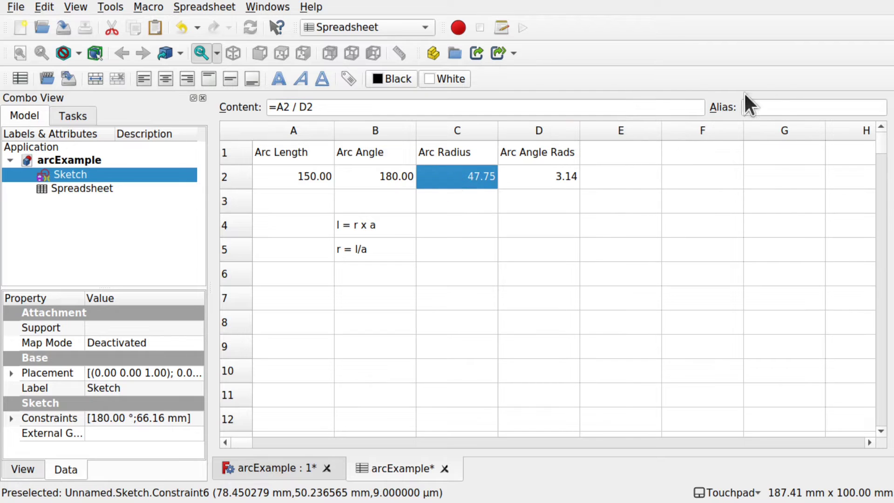
click(770, 107)
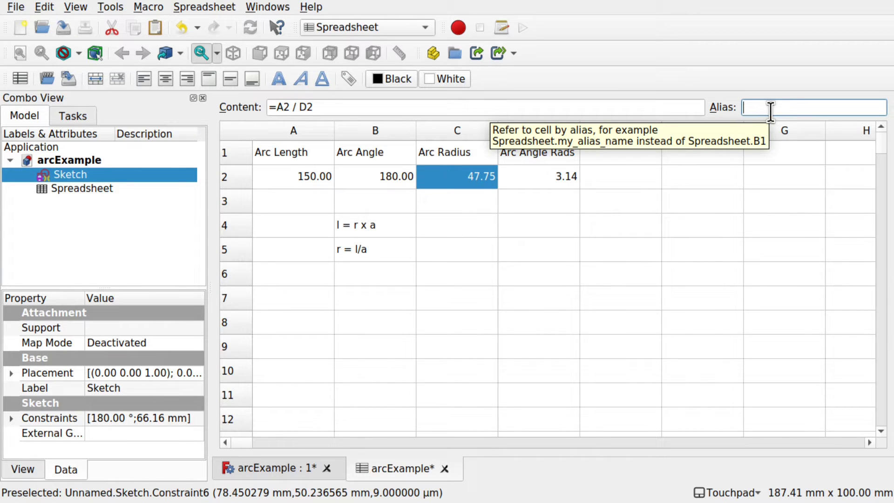
text(ArcRadius)
key(Return)
click(582, 199)
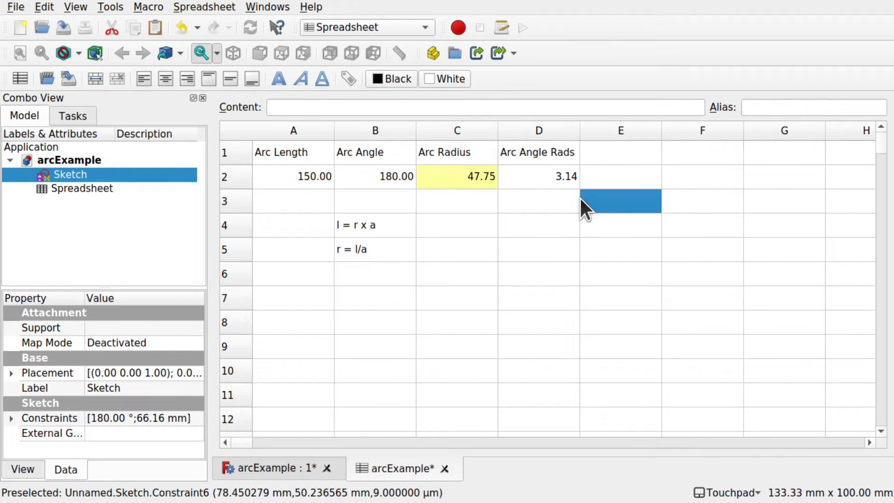
click(435, 172)
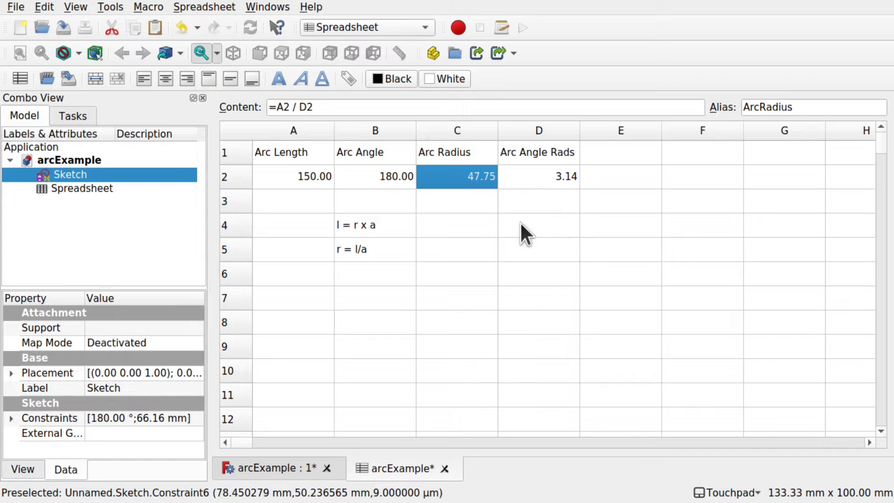
Step: Open the arc sketch for editing from the 3D view and move the radius dimension label clear of the arc
click(251, 465)
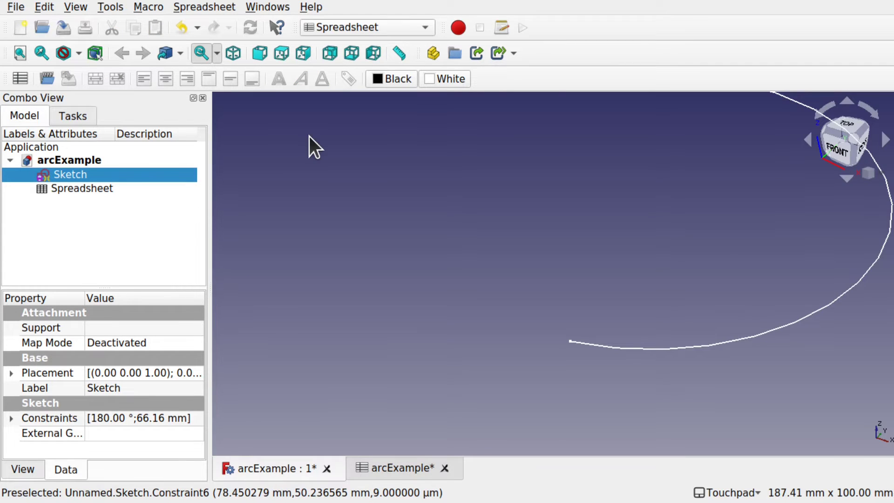
double_click(80, 174)
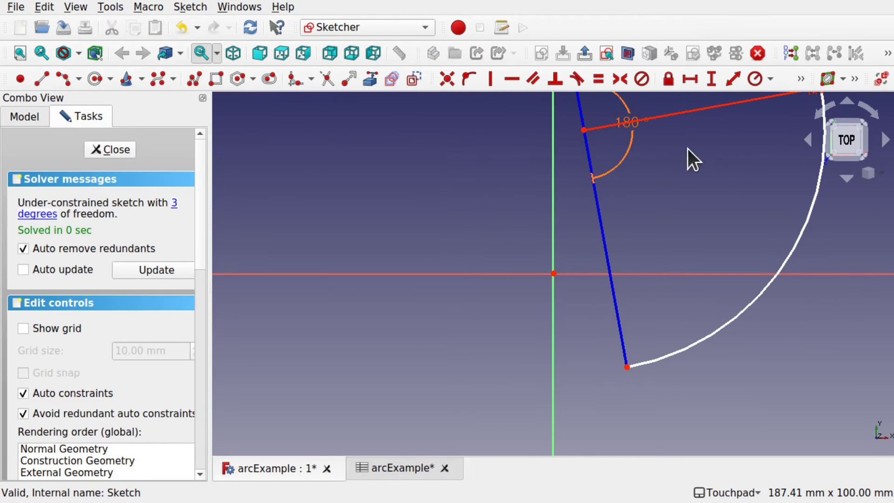
mouse_move(688, 159)
middle_down()
mouse_move(645, 201)
mouse_move(621, 263)
middle_up()
drag(784, 183, 833, 240)
Step: Link the arc's radius constraint to the spreadsheet with the formula Spreadsheet.ArcRadius
double_click(830, 239)
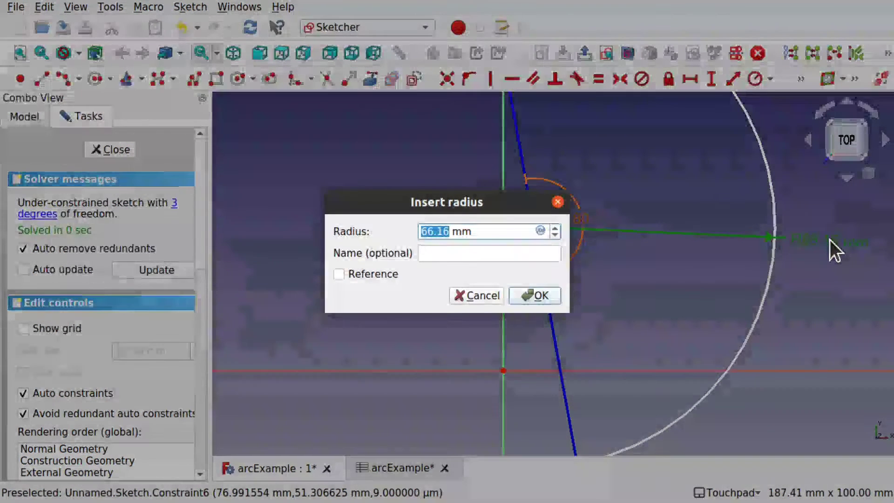
click(540, 231)
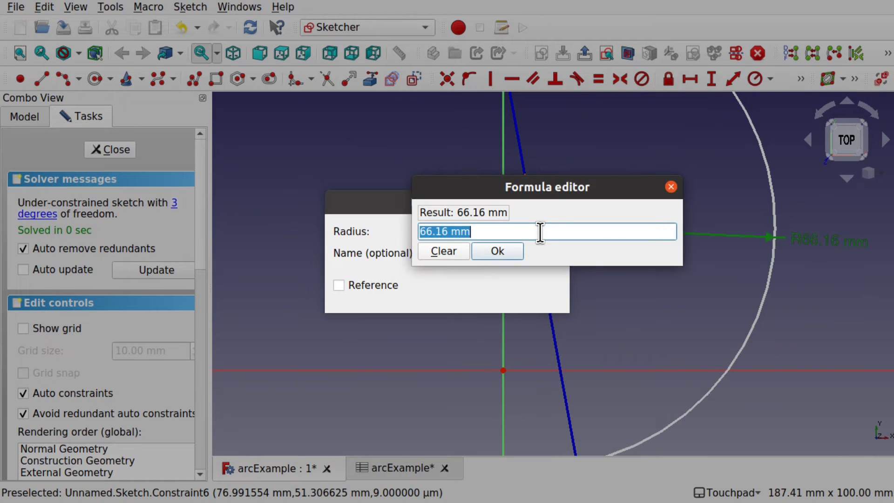
text(sp)
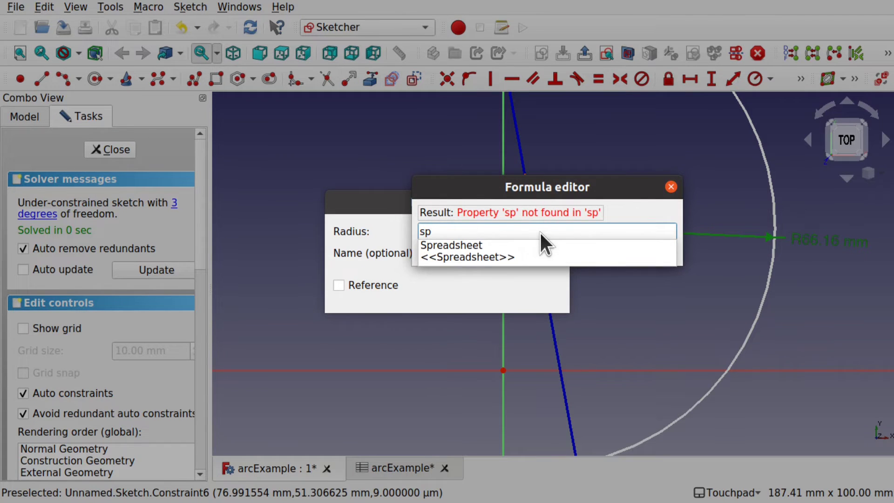
click(540, 236)
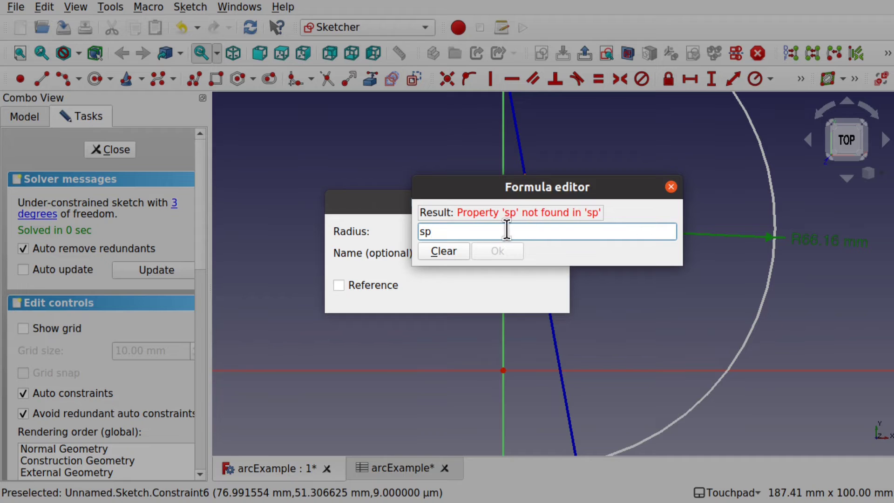
text(r)
click(489, 243)
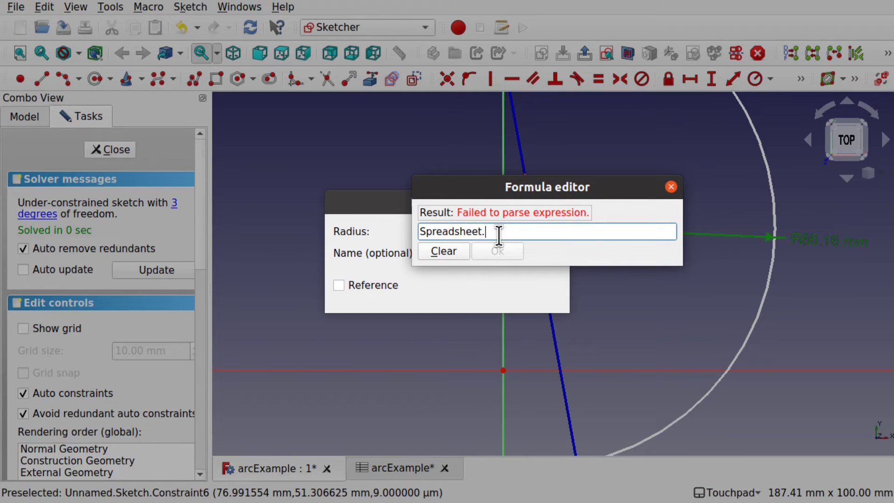
text(a)
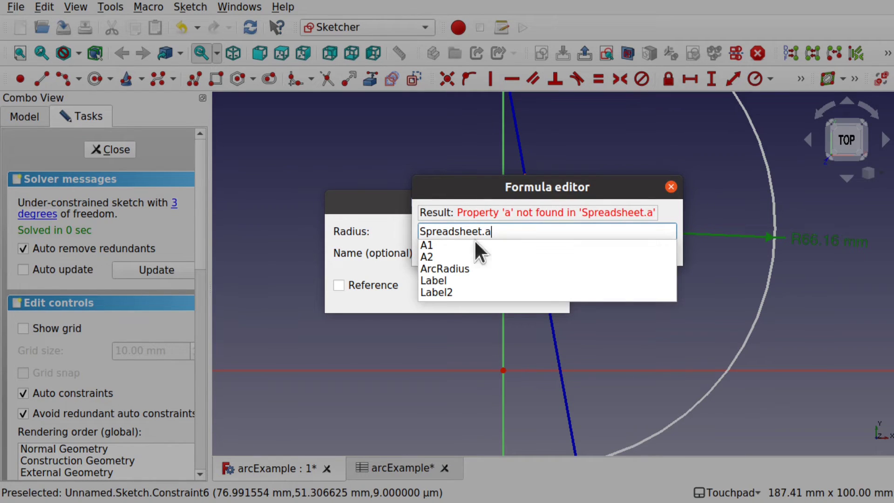
click(462, 270)
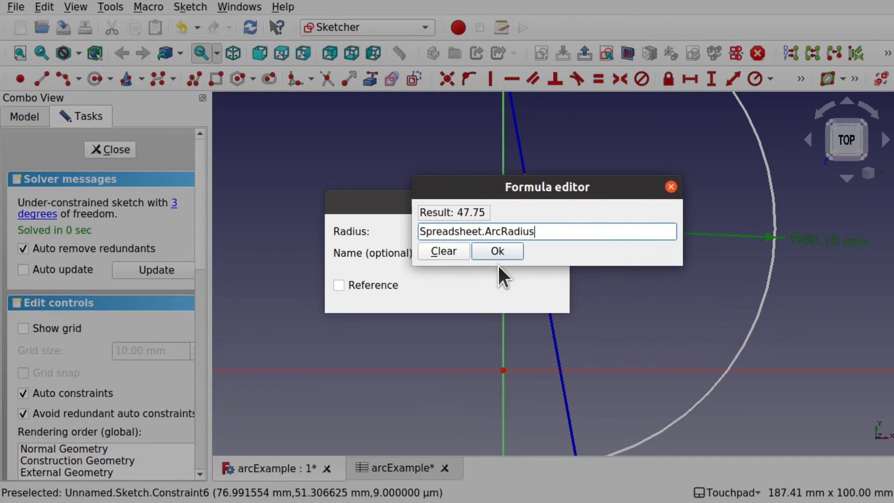
click(495, 250)
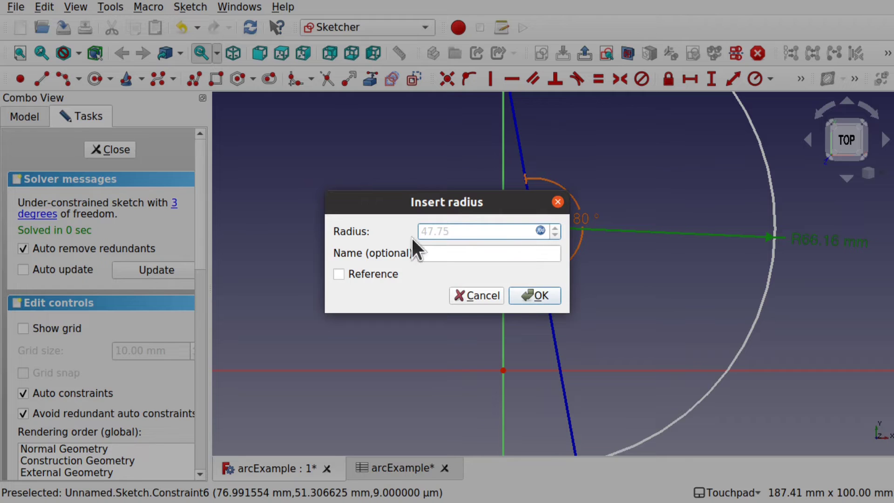
click(535, 294)
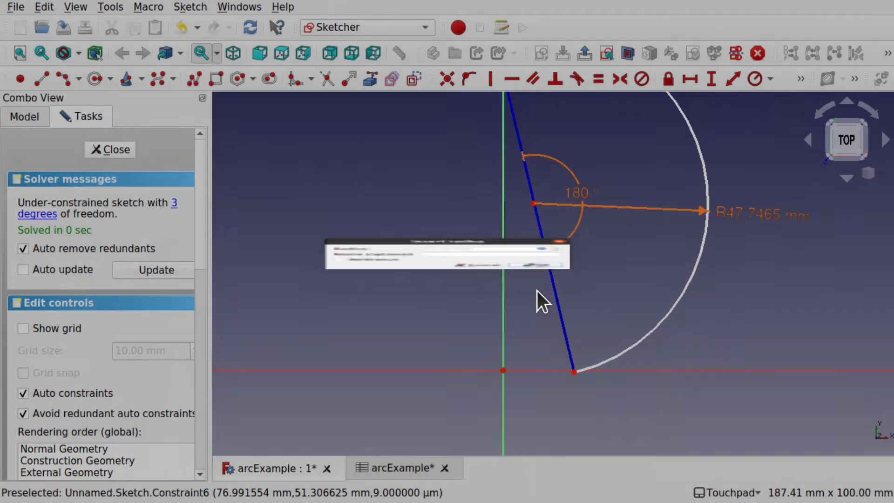
Step: Move the radius dimension label down outside the arc's lower right part and finish editing the sketch
scroll(637, 265, down, 5)
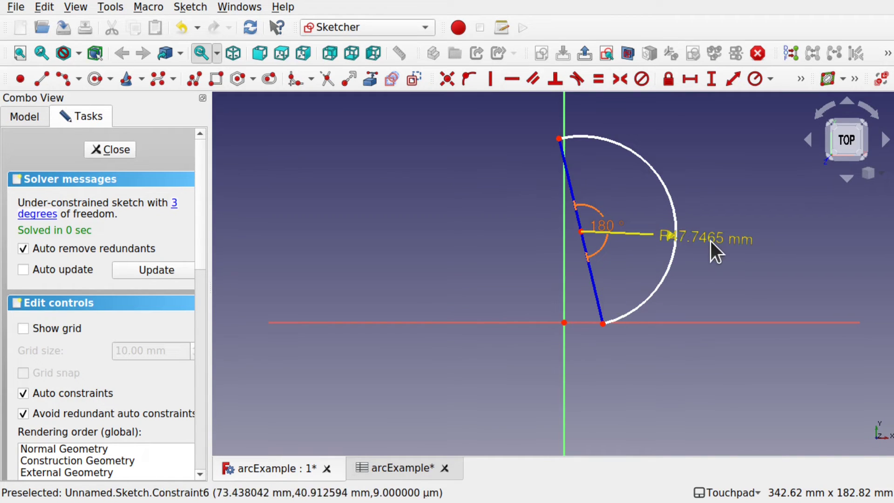
drag(710, 241, 746, 299)
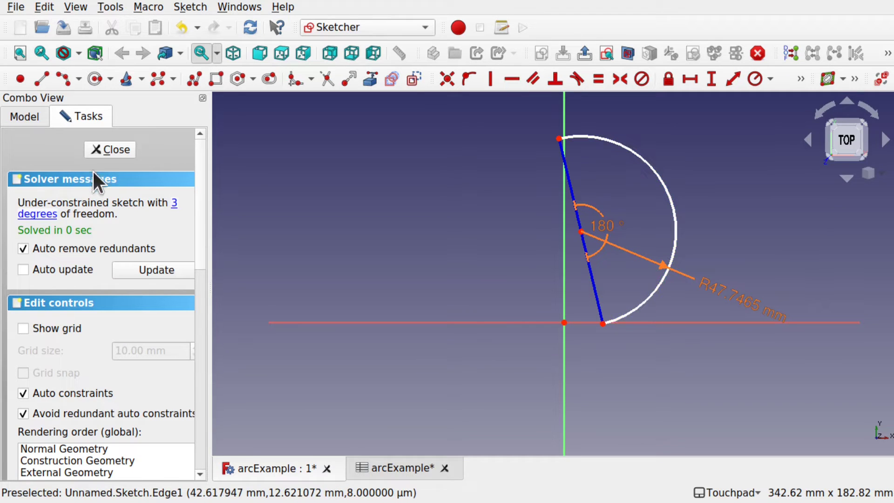
click(112, 154)
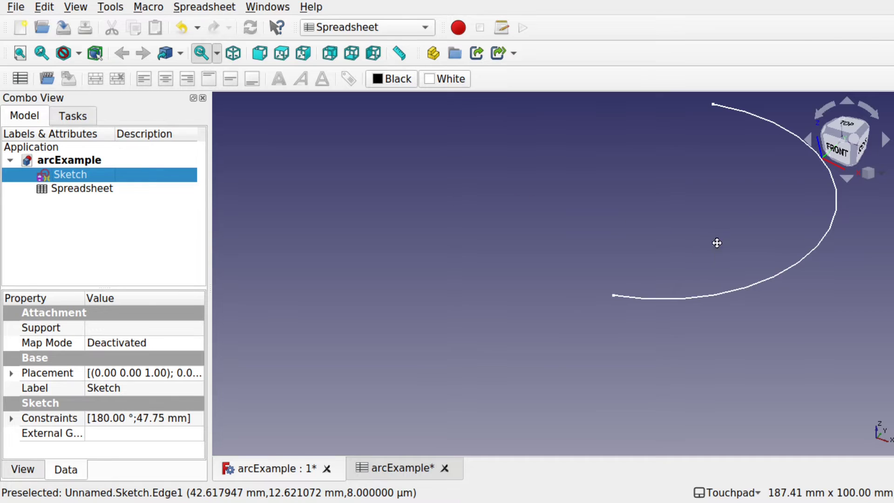
Step: Save the document and turn on the Curves workbench's geometry info to read the sketch arc's length
click(415, 26)
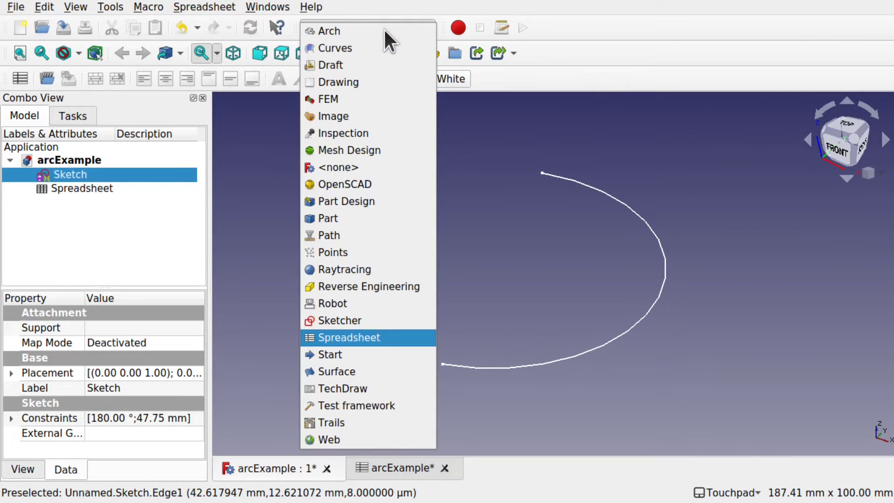
click(381, 32)
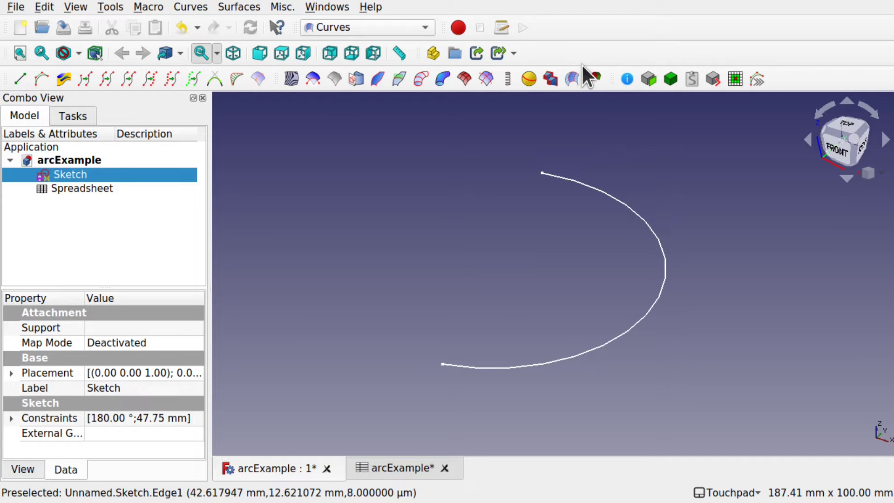
key(ctrl+s)
click(628, 80)
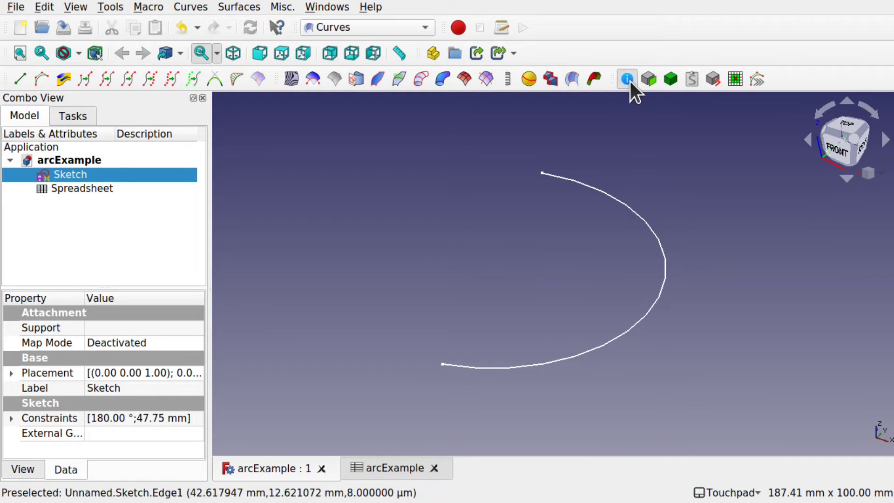
click(580, 184)
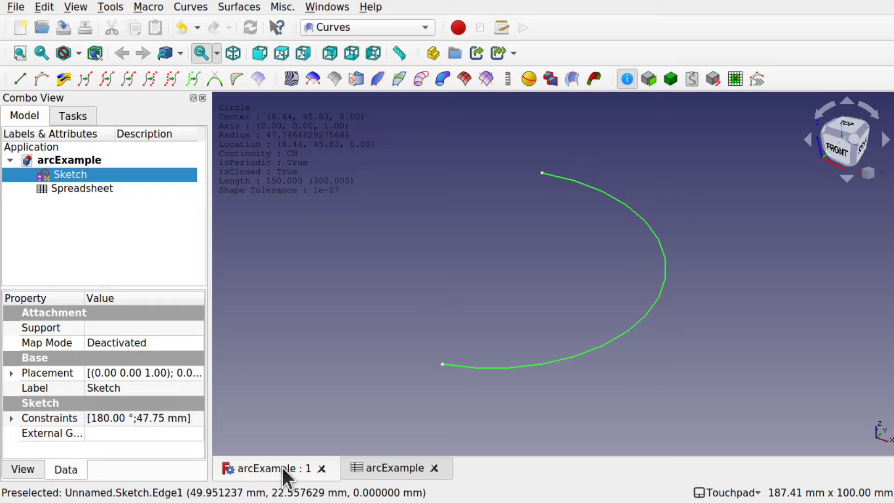
Step: Set the Arc Angle in spreadsheet cell B2 to 90
click(378, 467)
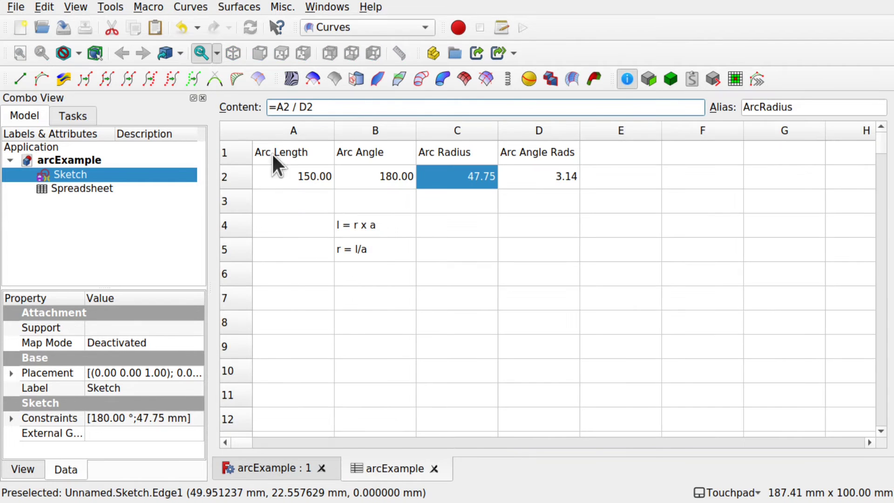
click(369, 174)
double_click(384, 175)
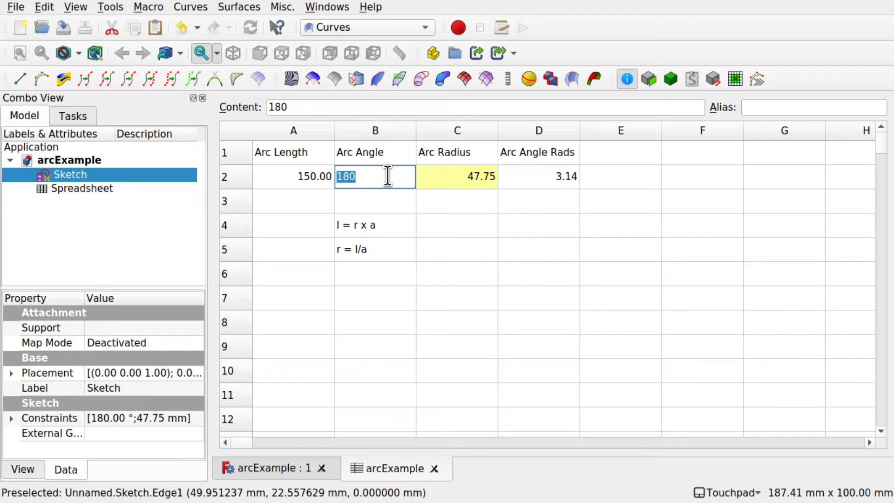
text(90)
key(Return)
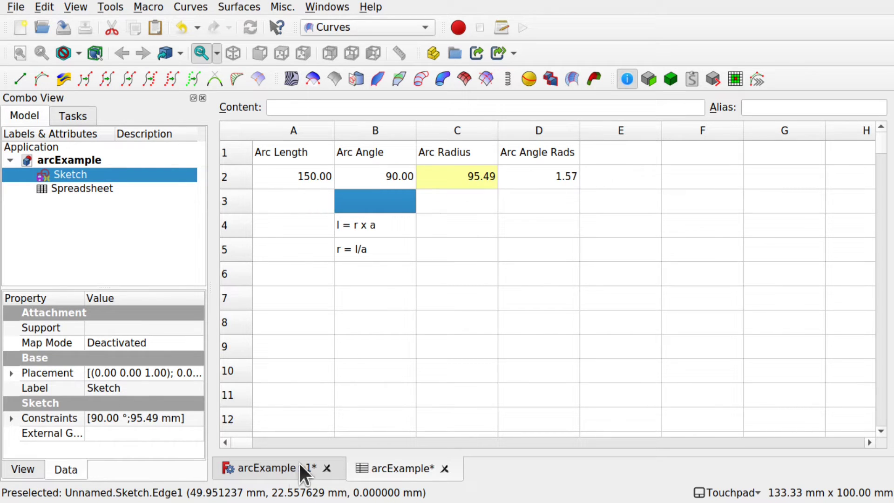
Step: Check the updated arc's radius and length in the 3D view after the angle change
click(284, 468)
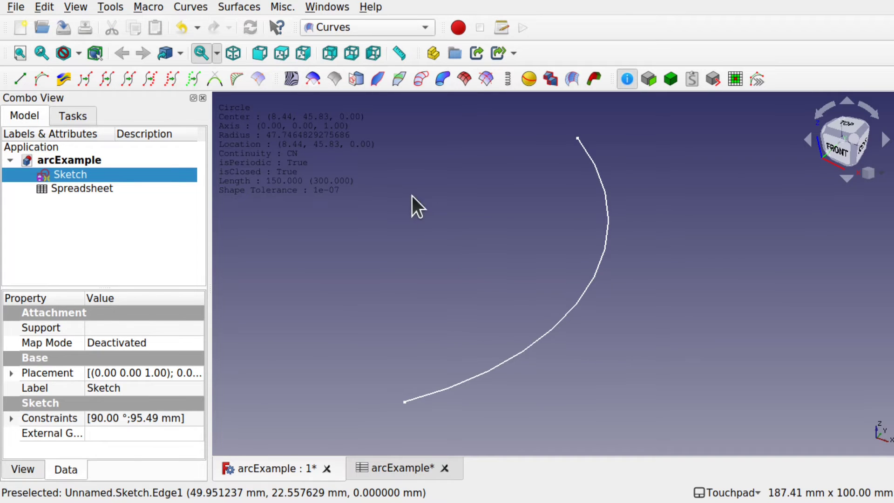
click(721, 255)
click(601, 260)
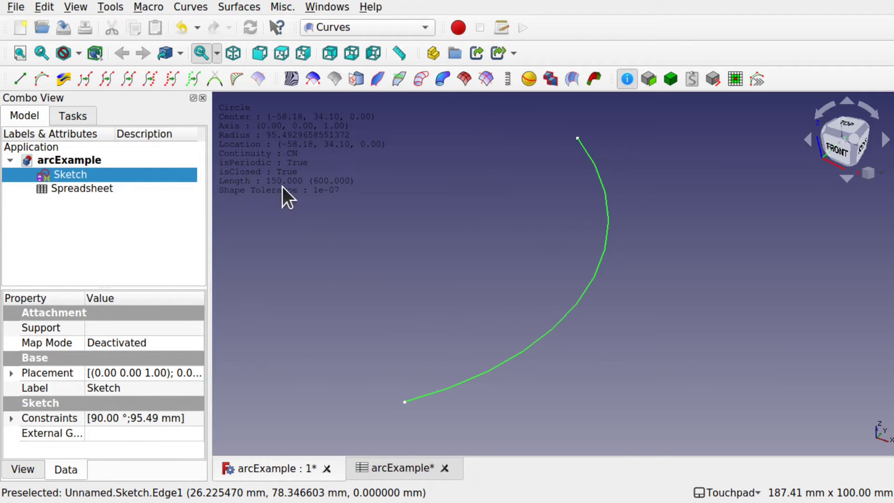
Step: Set the Arc Length in spreadsheet cell A2 to 100
click(391, 468)
click(445, 231)
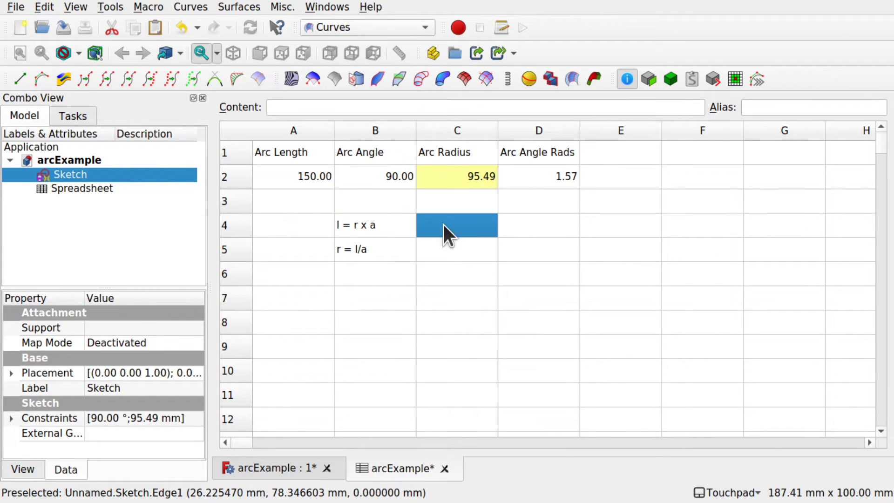
double_click(311, 182)
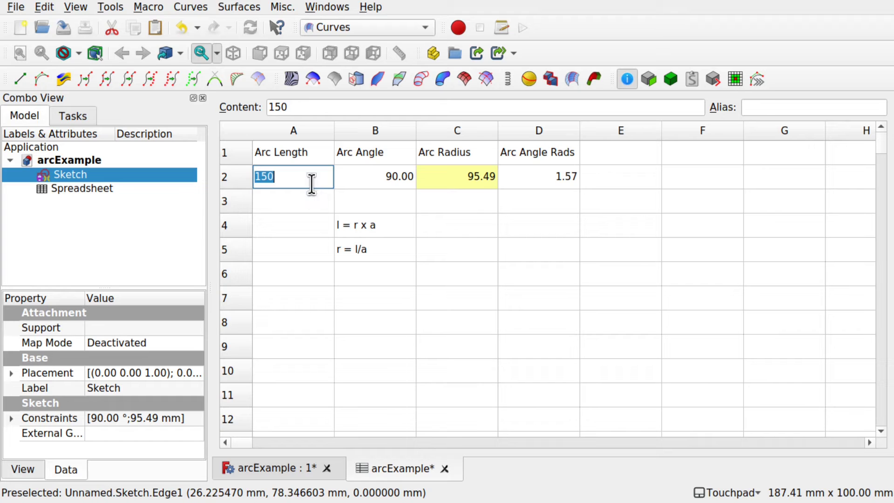
text(100)
click(427, 242)
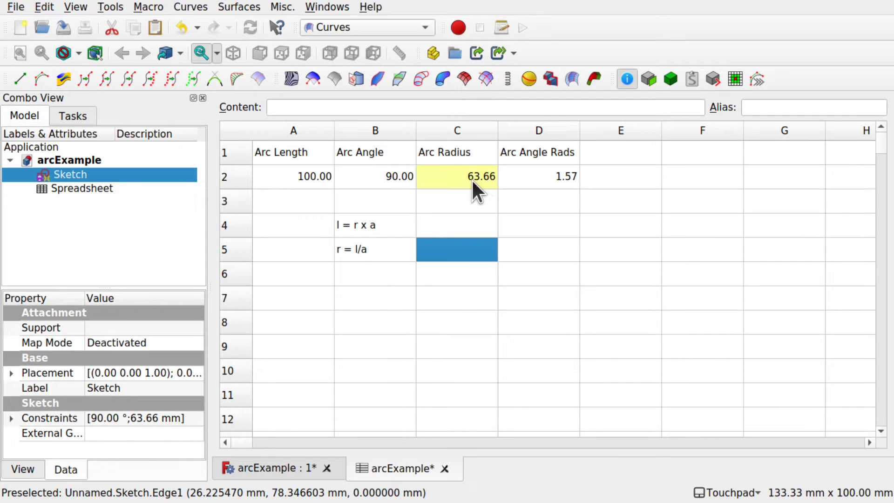
Step: Check the resized arc's length in the 3D view against the new Arc Length, and deselect the sketch
click(297, 466)
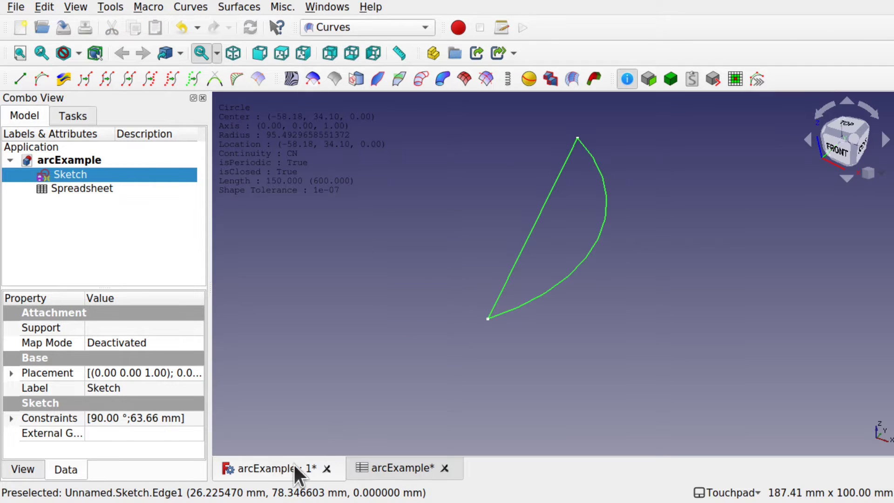
click(405, 326)
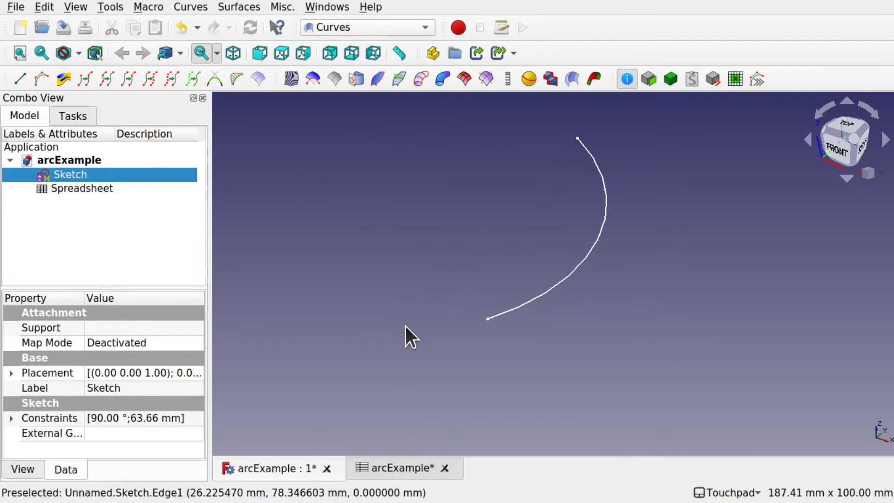
click(586, 260)
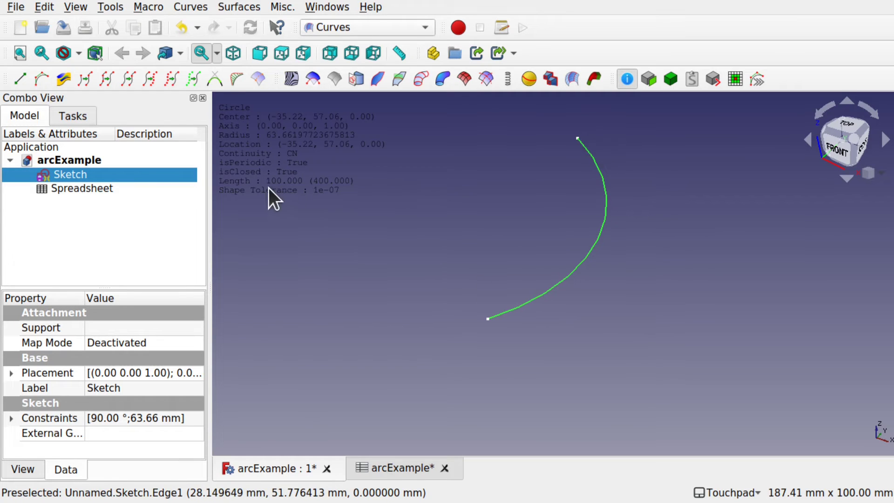
click(454, 247)
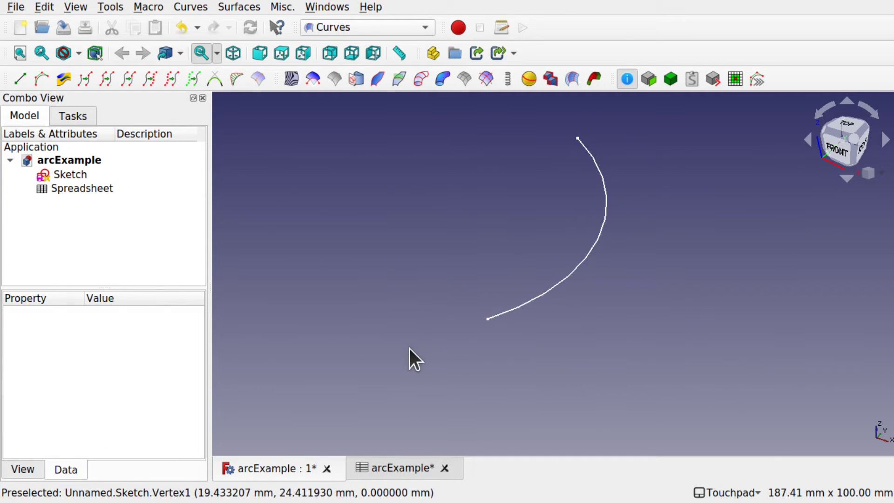
Step: Return to the spreadsheet, save the document, and open the l = r x a note in cell B4
click(403, 468)
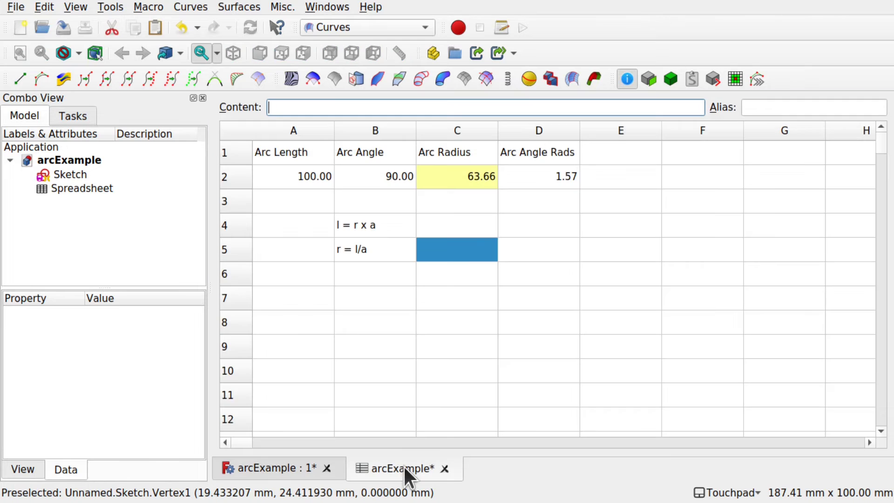
click(512, 354)
key(ctrl+s)
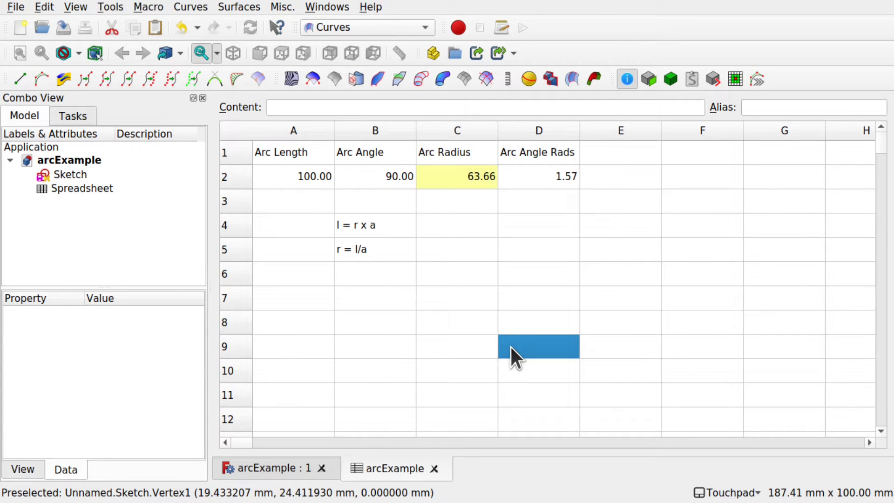
double_click(396, 228)
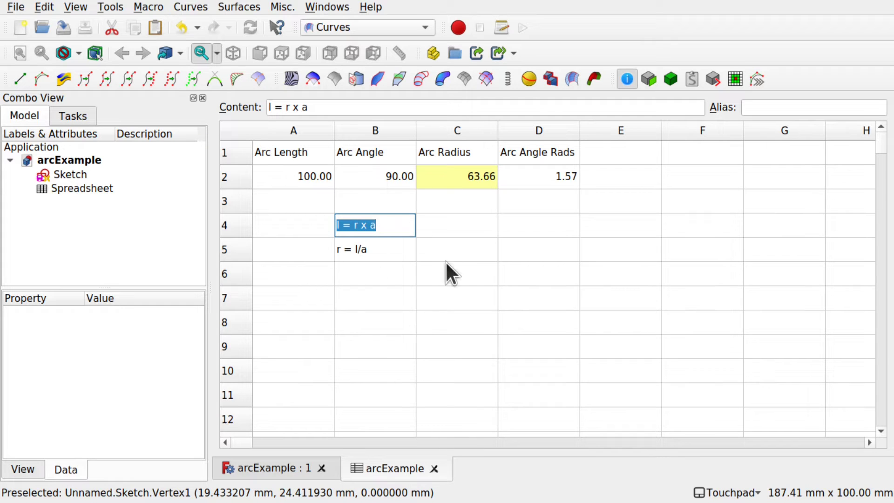
Step: Open the arc sketch for editing and move the arc's upper endpoint to the lower left, swinging the arc to the other side of its centre
click(282, 460)
double_click(69, 176)
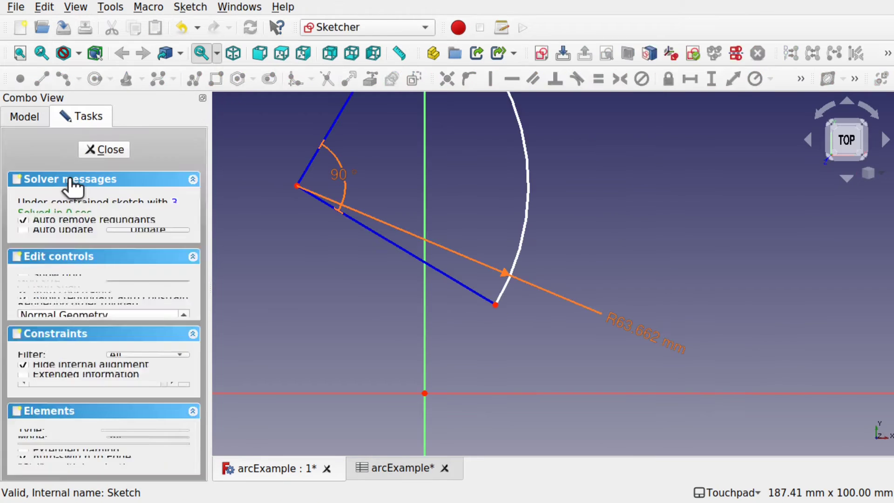
scroll(529, 239, down, 3)
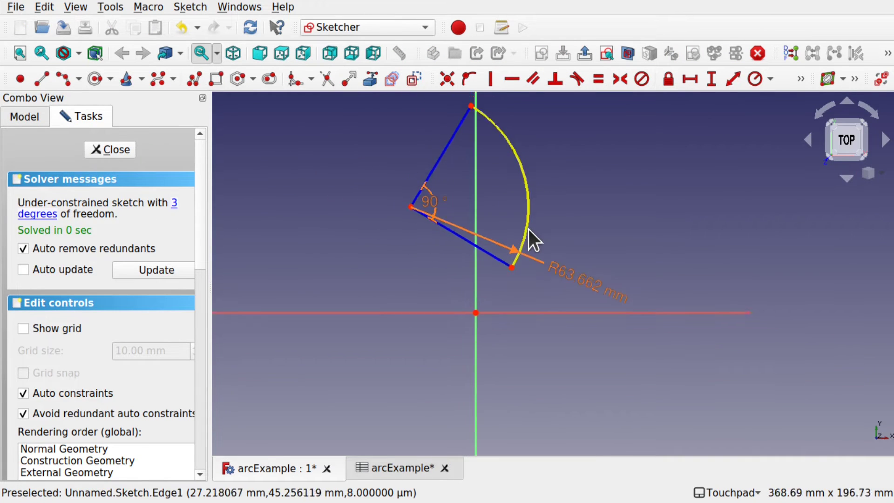
mouse_move(528, 239)
middle_down()
mouse_move(497, 197)
mouse_move(539, 227)
middle_up()
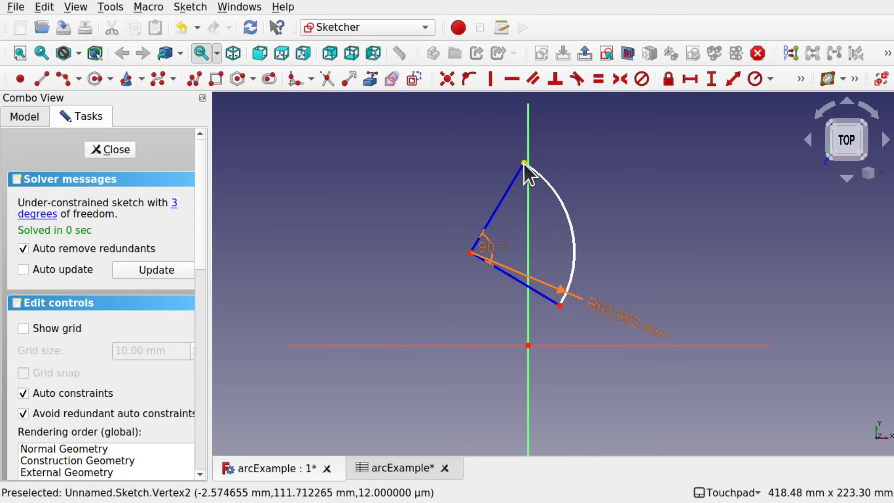
mouse_move(524, 163)
mouse_down()
mouse_move(471, 191)
mouse_move(459, 295)
mouse_move(391, 266)
mouse_up()
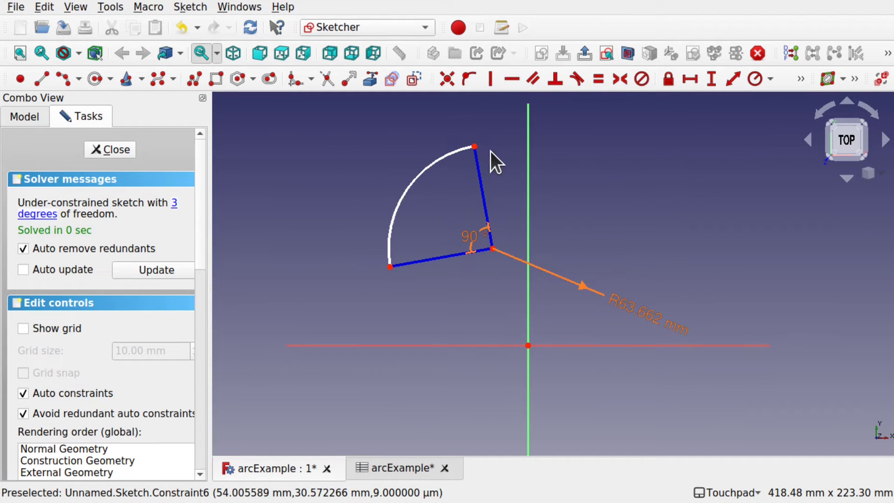
Step: Close the profile from the arc's lower to its upper endpoint with vertical and horizontal lines, making the lower edge about 147 mm long
click(42, 78)
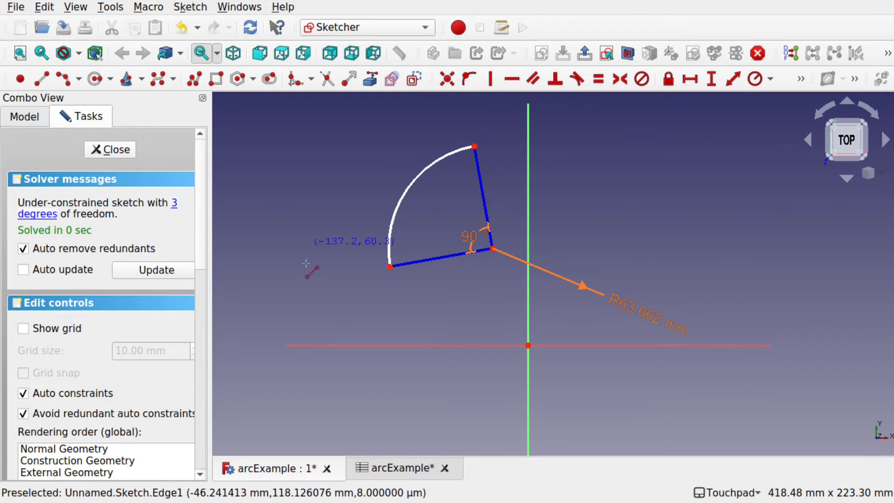
click(389, 267)
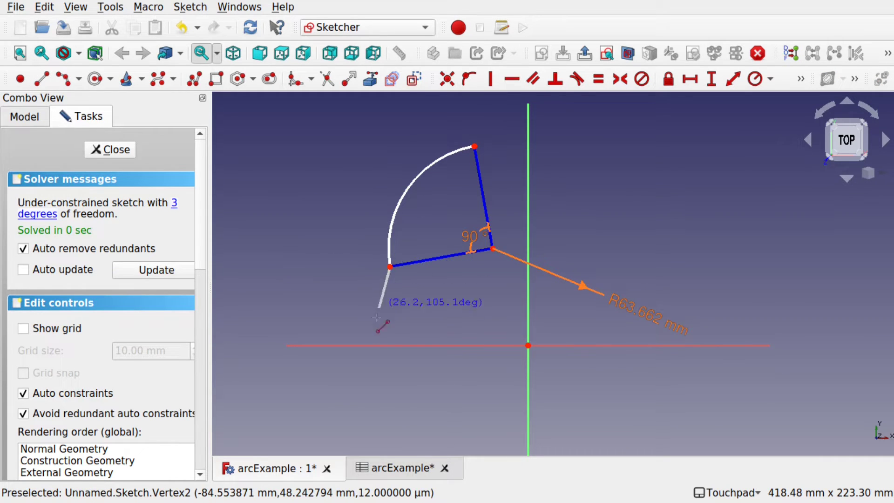
click(390, 369)
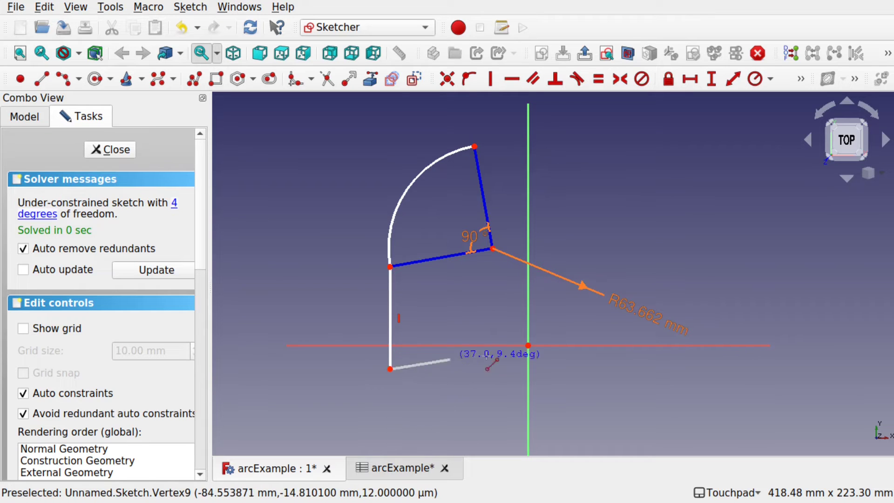
click(630, 370)
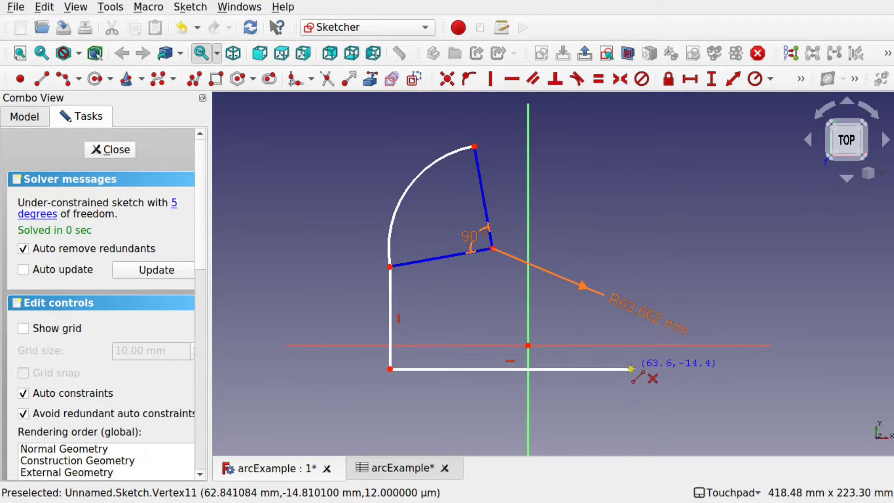
click(627, 147)
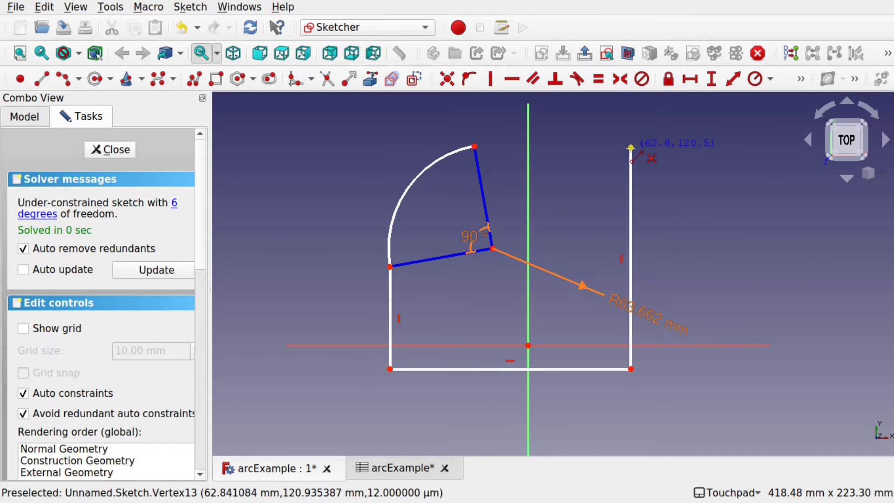
click(474, 148)
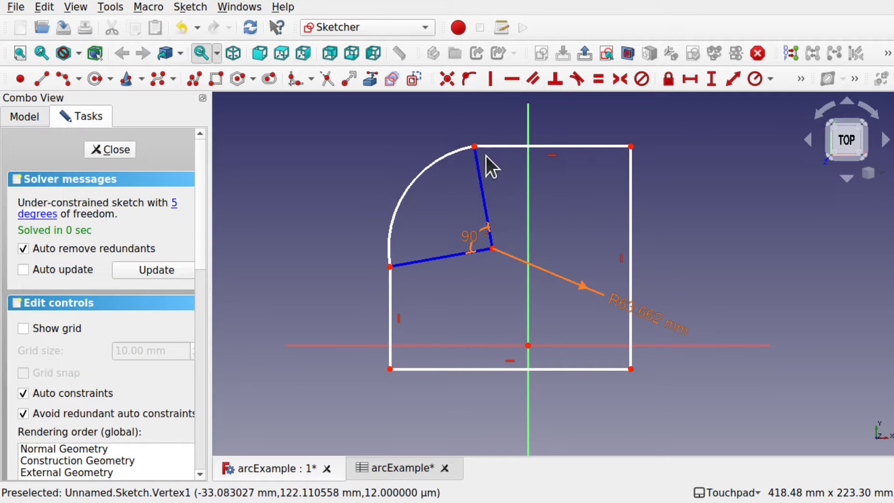
Step: Shift the profile's upper edge, constrain the construction line from the arc's left endpoint to its centre as horizontal, and close the sketch
mouse_move(561, 146)
mouse_down()
mouse_move(569, 193)
mouse_move(568, 103)
mouse_move(543, 242)
mouse_move(485, 133)
mouse_move(462, 131)
mouse_move(652, 193)
mouse_move(441, 166)
mouse_move(615, 205)
mouse_move(493, 147)
mouse_move(556, 157)
mouse_move(534, 163)
mouse_move(592, 181)
mouse_move(571, 174)
mouse_move(591, 168)
mouse_up()
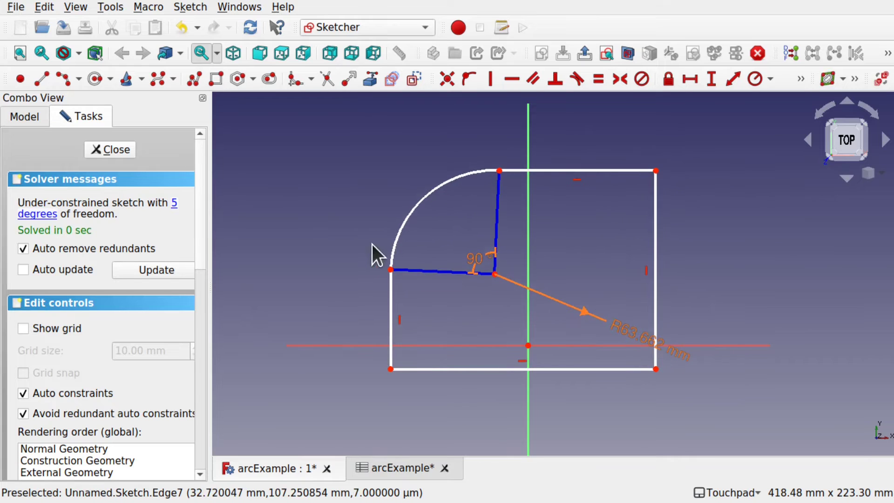
click(422, 269)
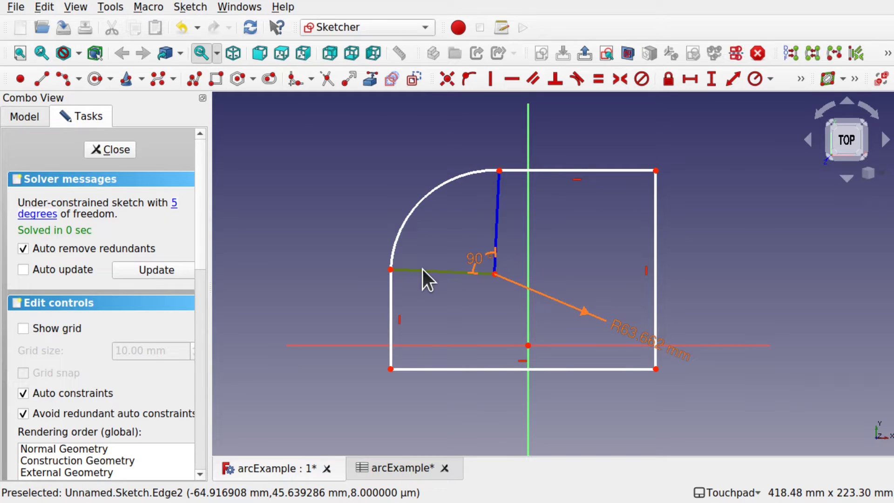
click(512, 81)
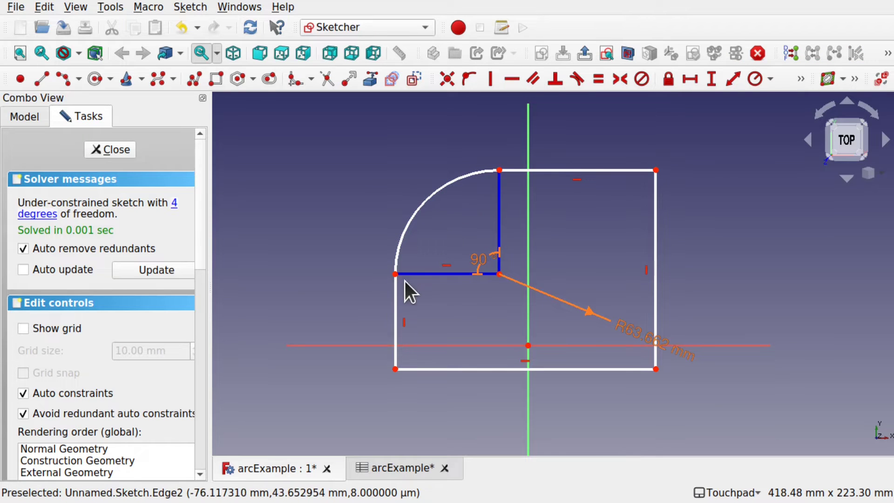
drag(586, 170, 589, 168)
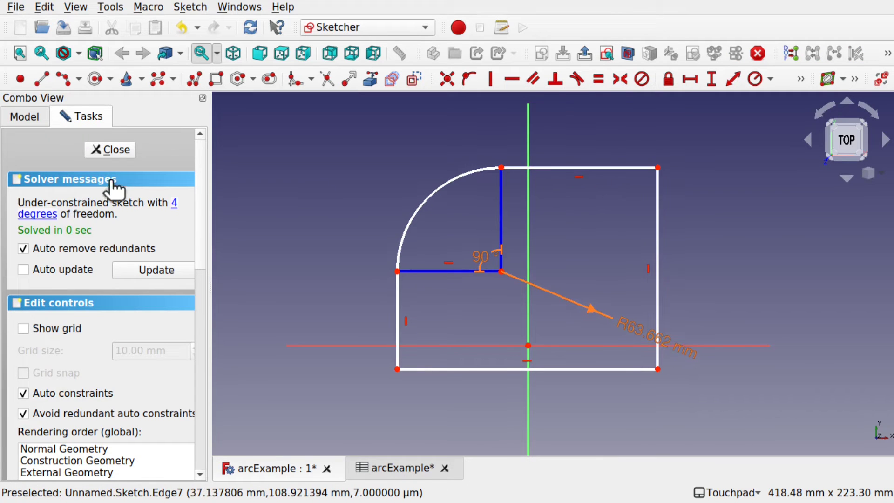
click(119, 149)
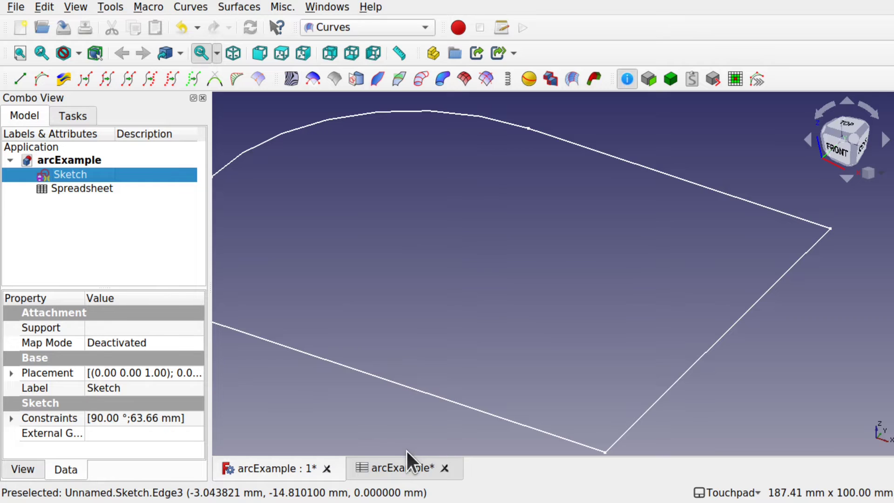
Step: Set the Arc Length in spreadsheet cell A2 to 150 and the Arc Angle in B2 to 80
click(403, 467)
click(313, 182)
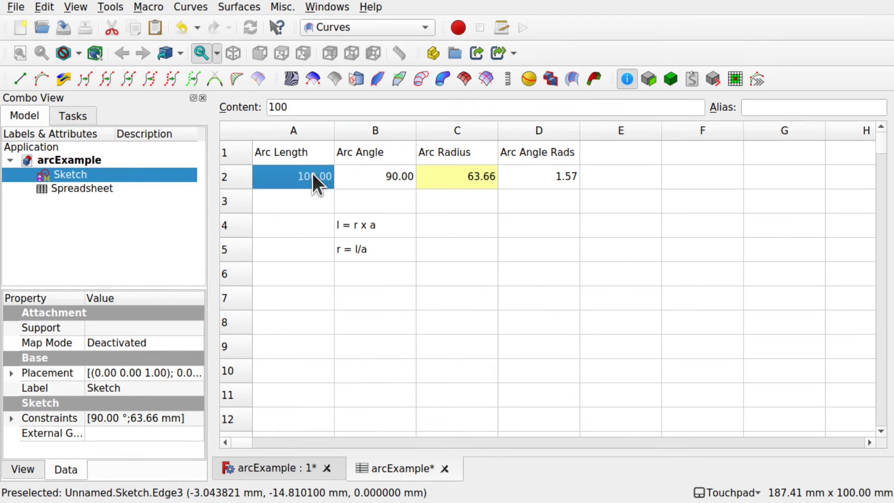
double_click(312, 176)
text(150)
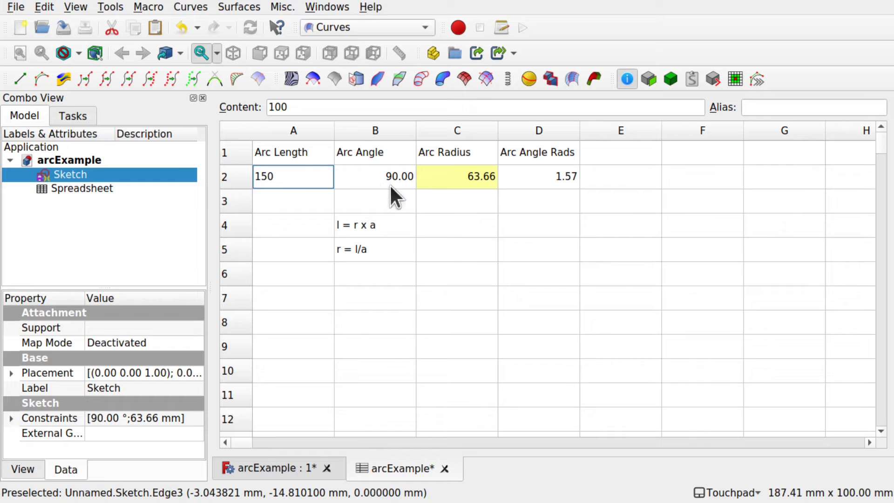
click(393, 178)
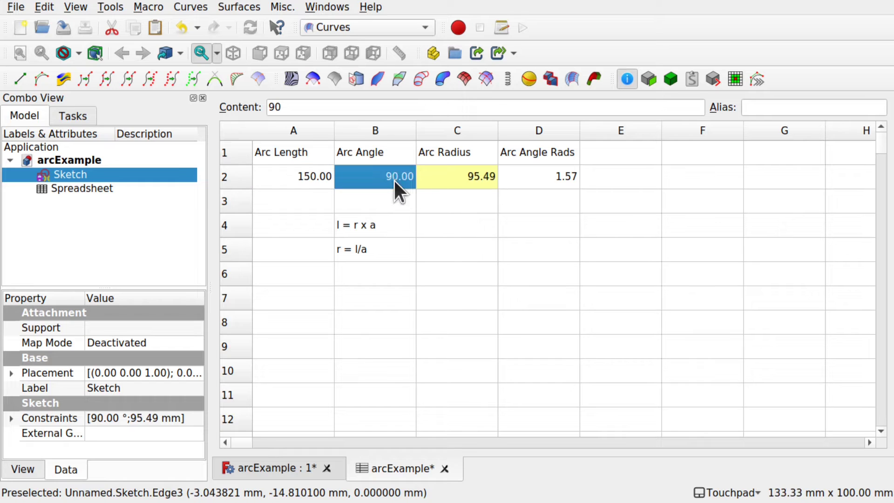
double_click(393, 178)
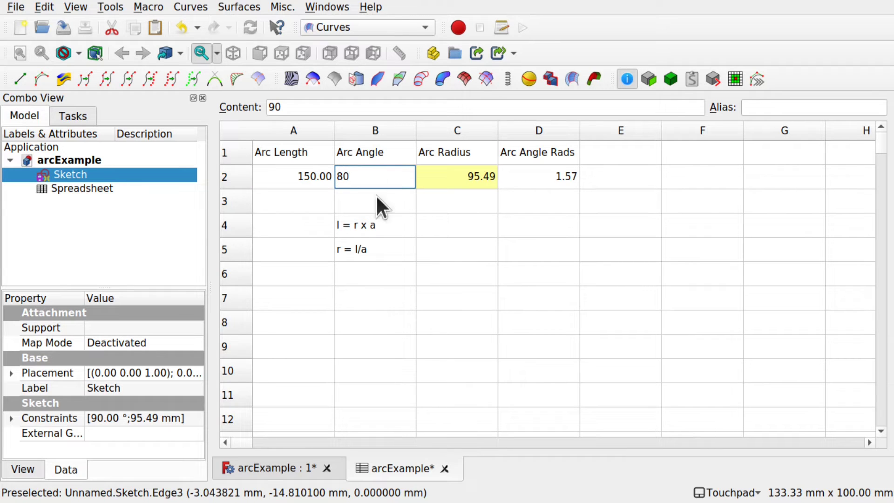
click(398, 282)
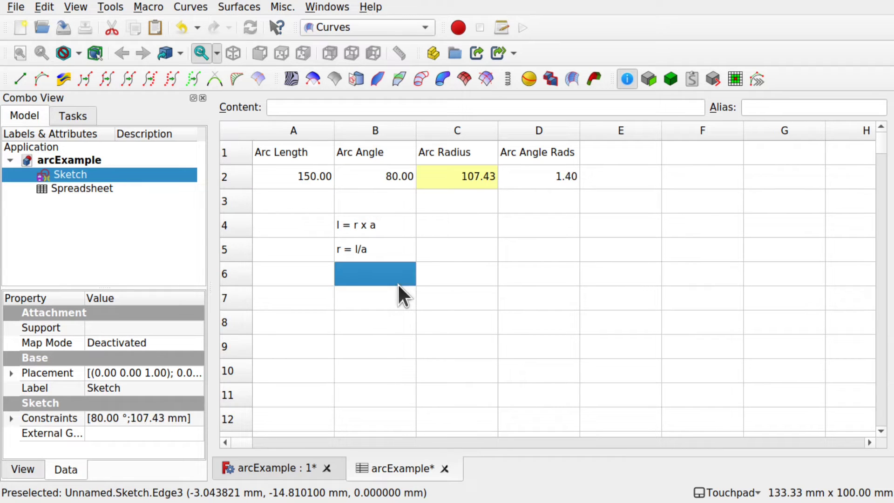
Step: Examine the updated closed profile from above in the 3D view and open its sketch
click(271, 467)
scroll(459, 235, down, 5)
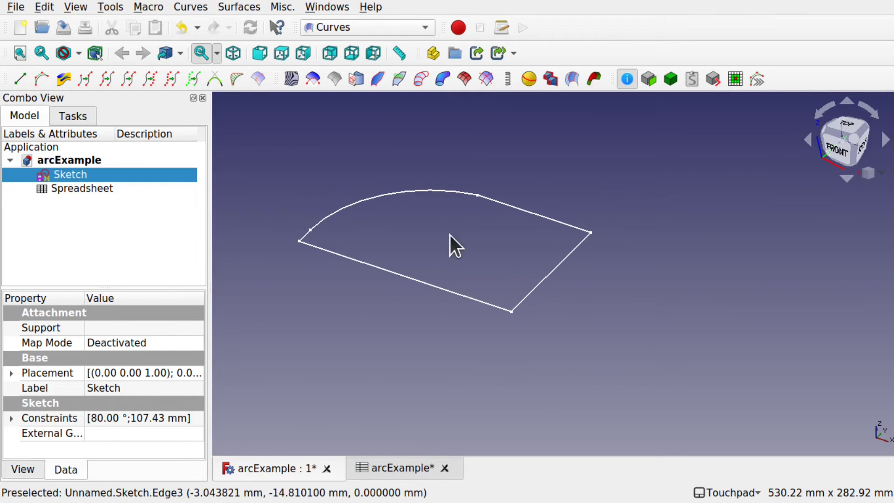
key(2)
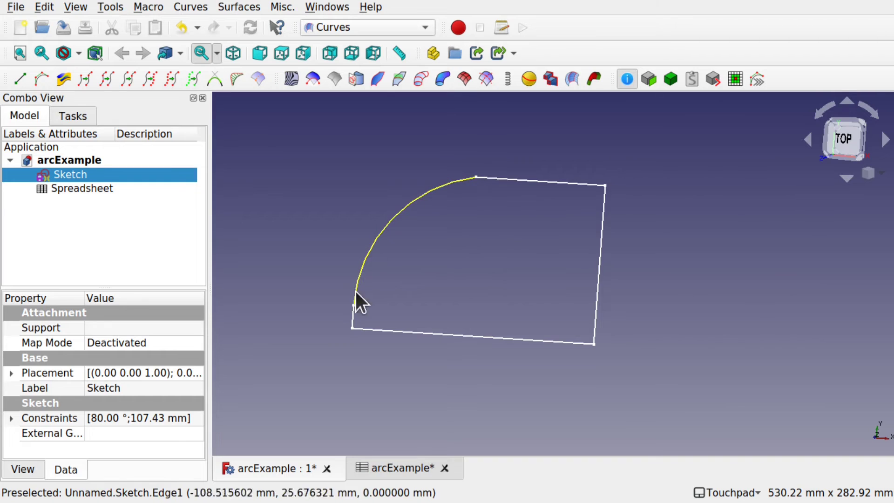
double_click(77, 175)
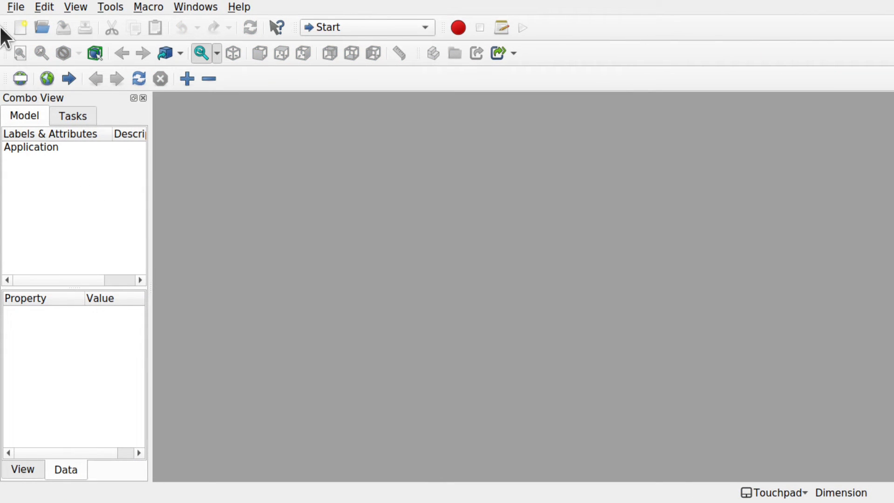
Step: Create a new document and switch to the Part Design workbench
click(20, 27)
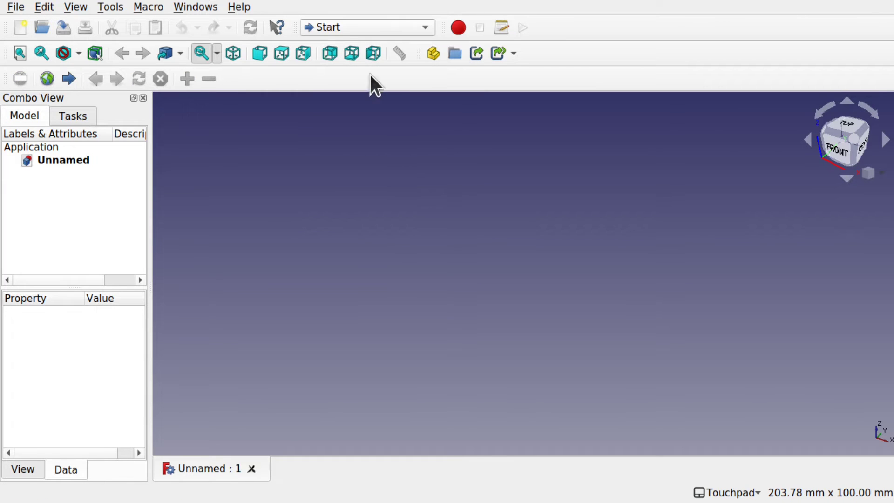
click(381, 27)
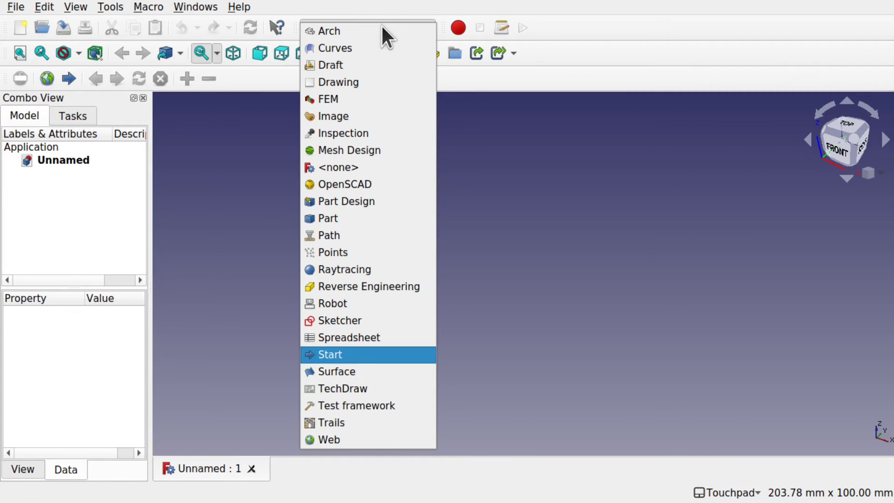
click(370, 202)
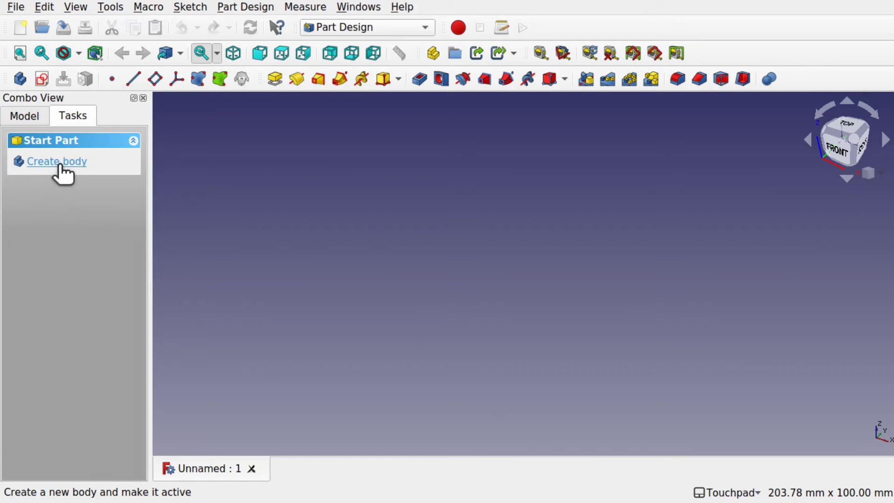
Step: Create a body and start a new sketch in it on the XY plane
click(71, 163)
click(73, 163)
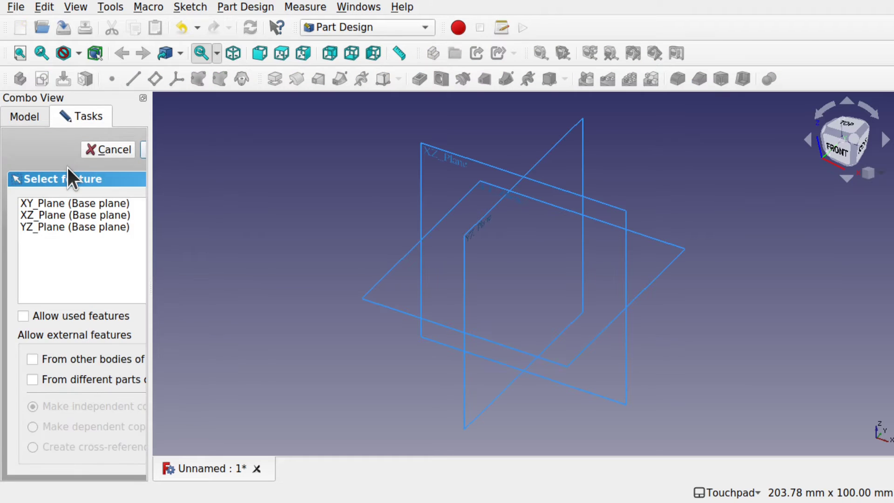
click(50, 203)
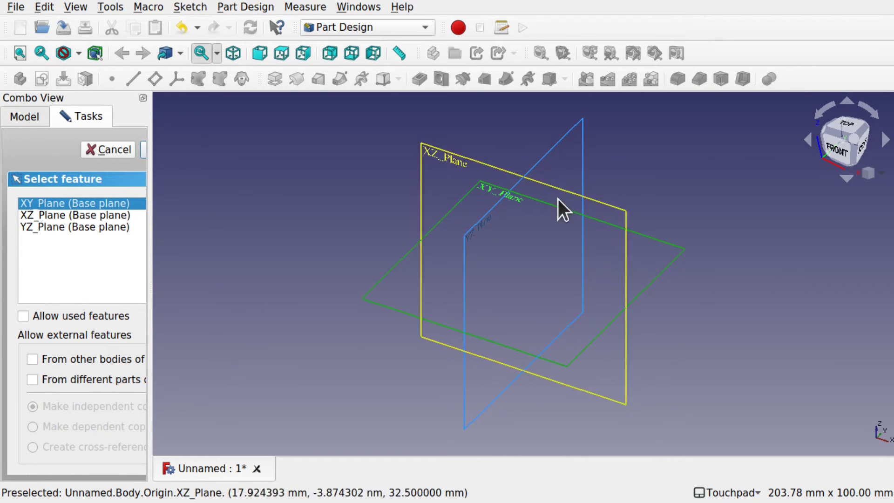
drag(152, 159, 213, 160)
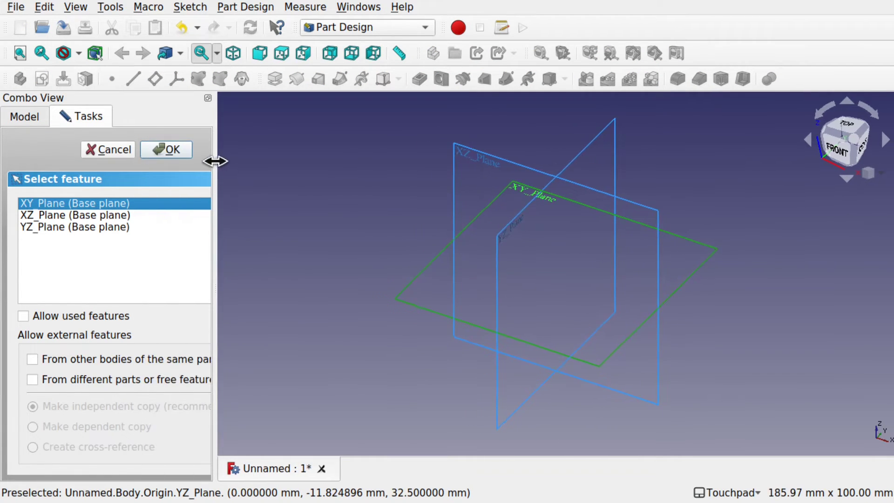
click(163, 149)
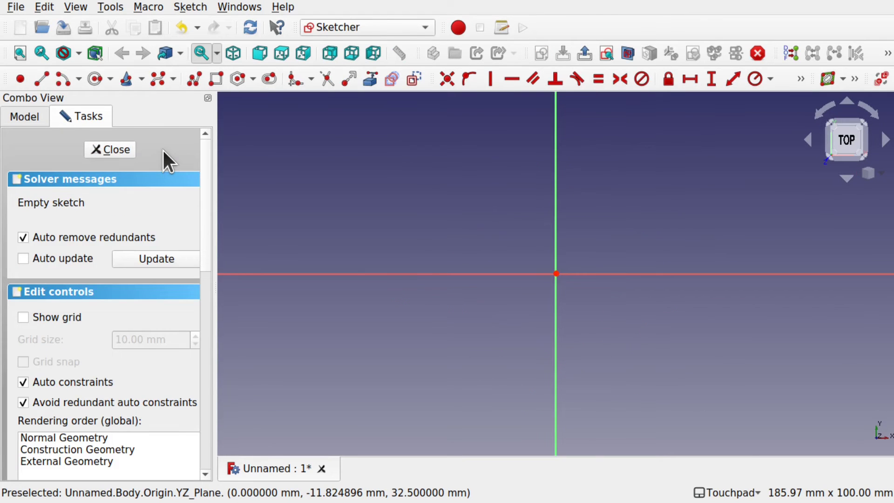
Step: Sketch two nested, upward-bulging three-point arcs across the vertical axis, the outer one with a radius of about 67 mm
click(75, 83)
click(84, 116)
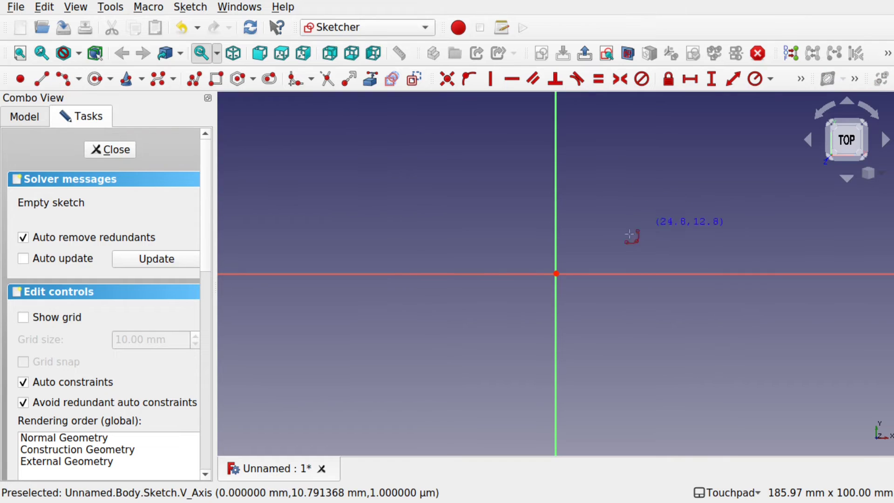
click(356, 240)
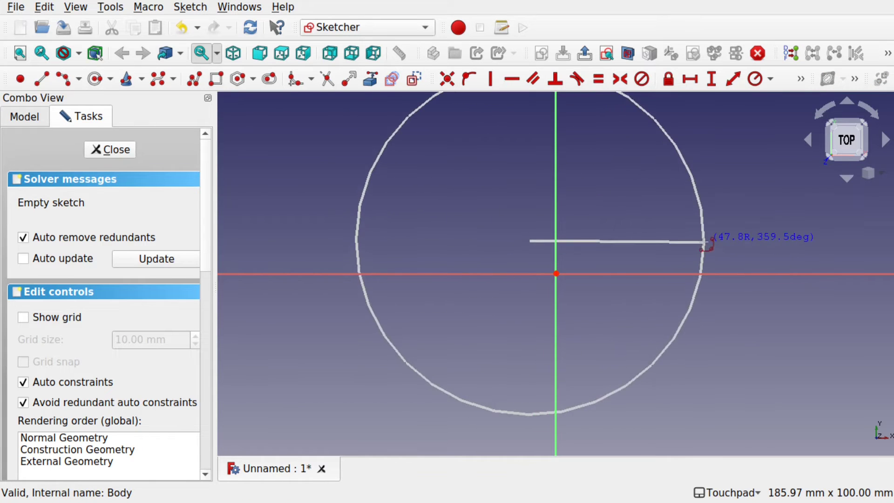
click(703, 242)
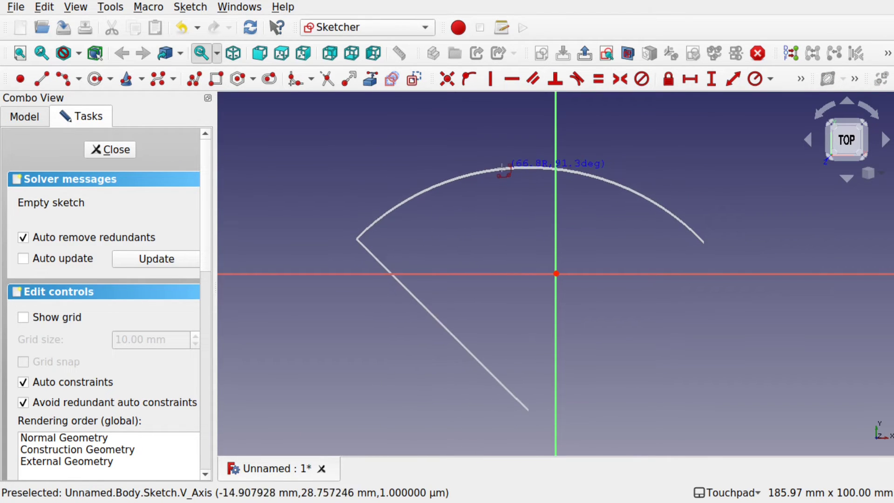
click(505, 167)
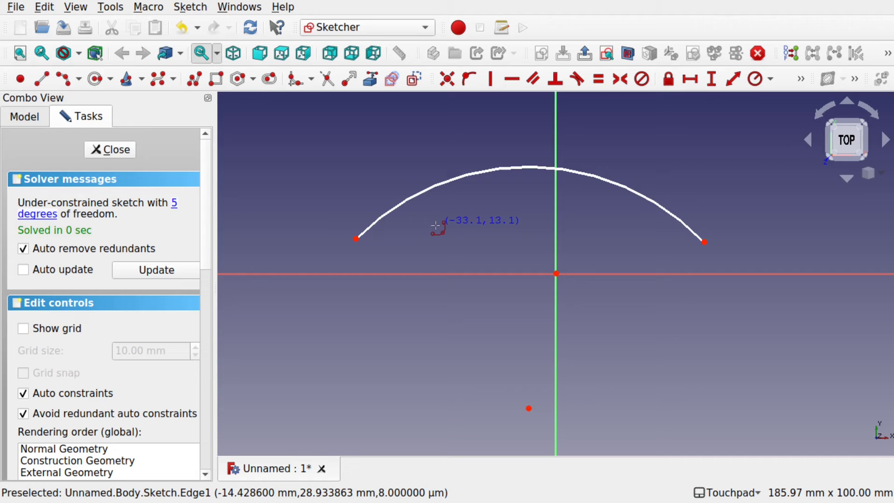
click(386, 259)
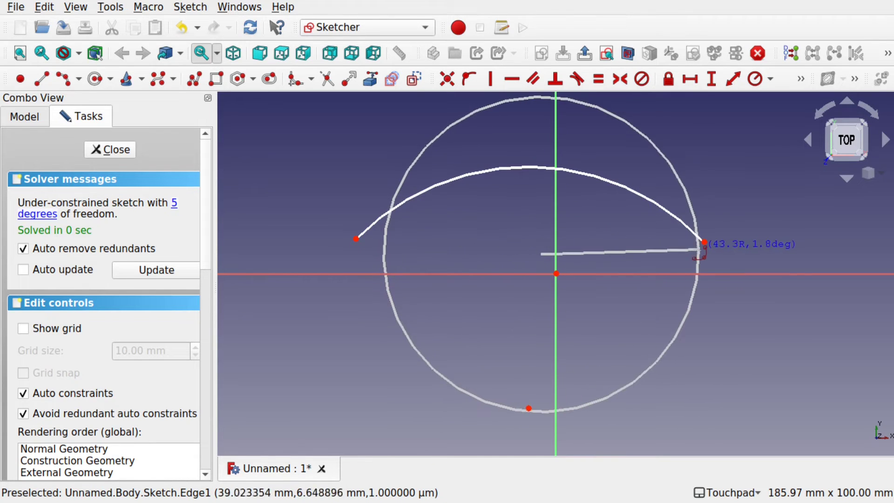
click(687, 251)
click(492, 200)
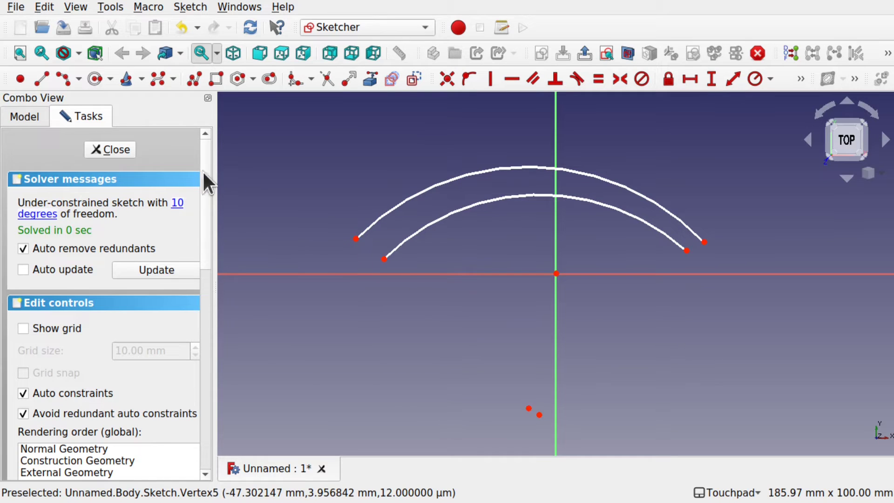
Step: Join the left endpoints of the outer and inner arcs with a line about 9 mm long
click(35, 78)
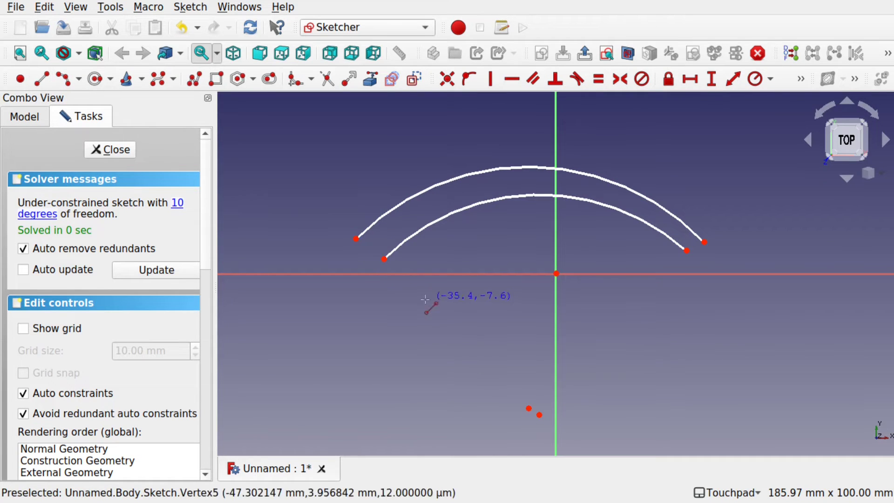
click(355, 238)
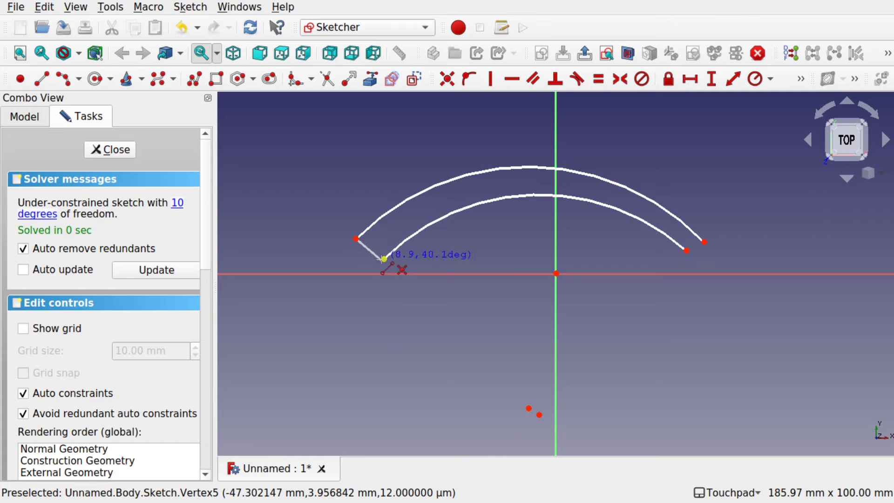
click(384, 258)
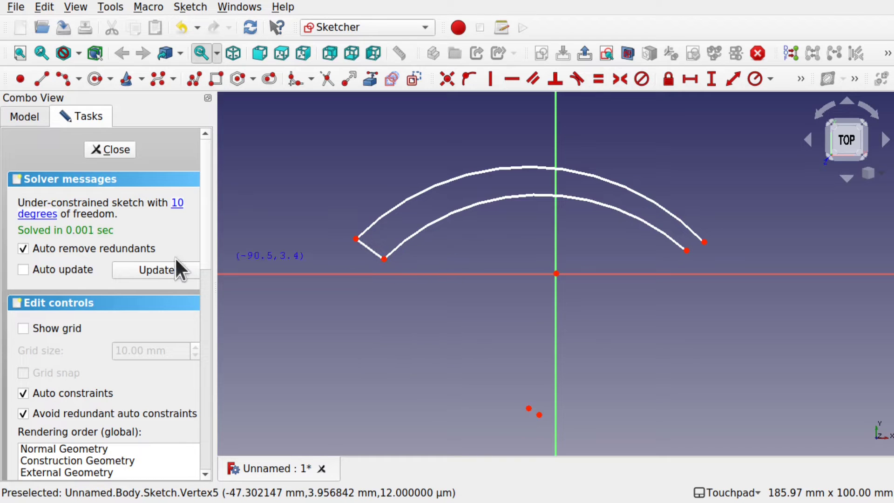
Step: Join the right endpoints of the inner and outer arcs with a line about 4.6 mm long and close the sketch
scroll(93, 415, down, 3)
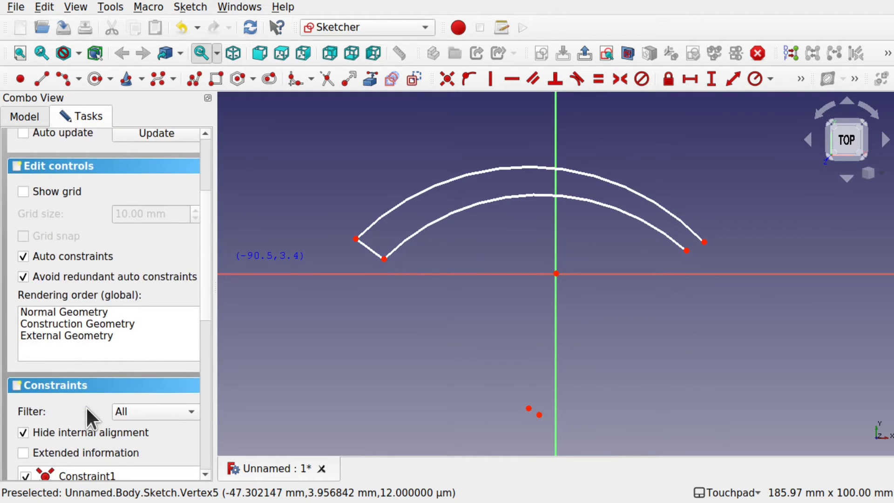
click(687, 250)
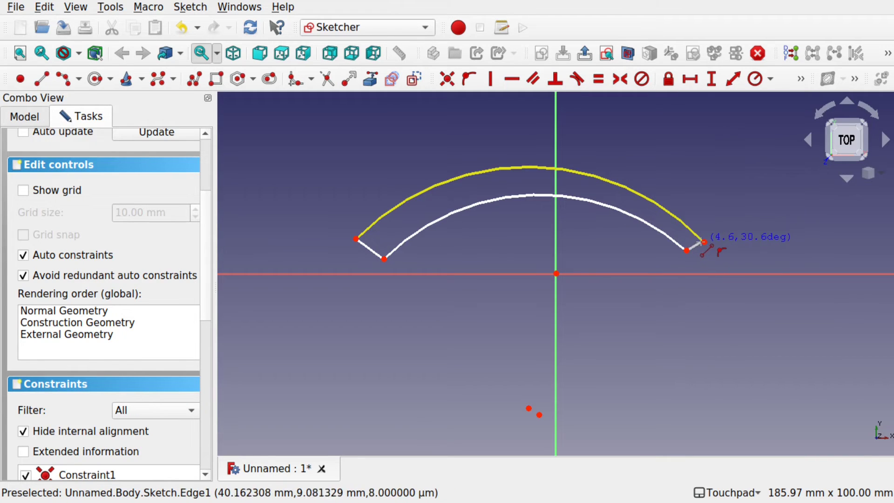
click(703, 241)
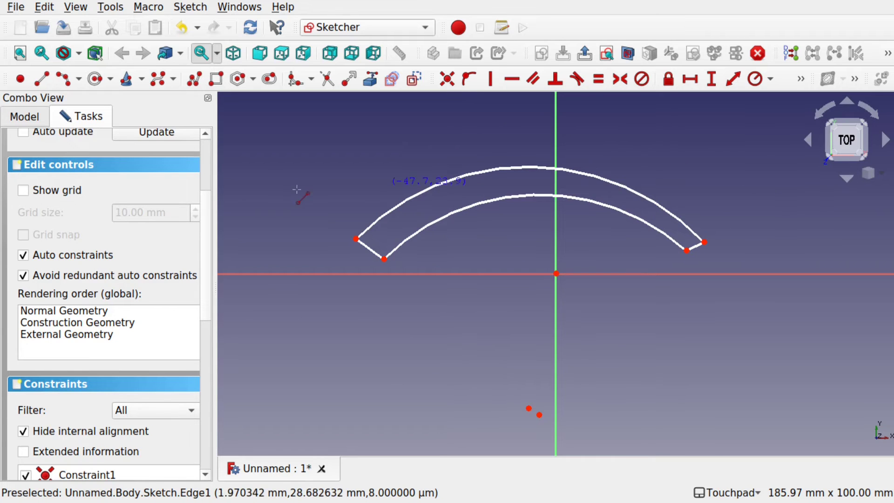
scroll(201, 142, up, 5)
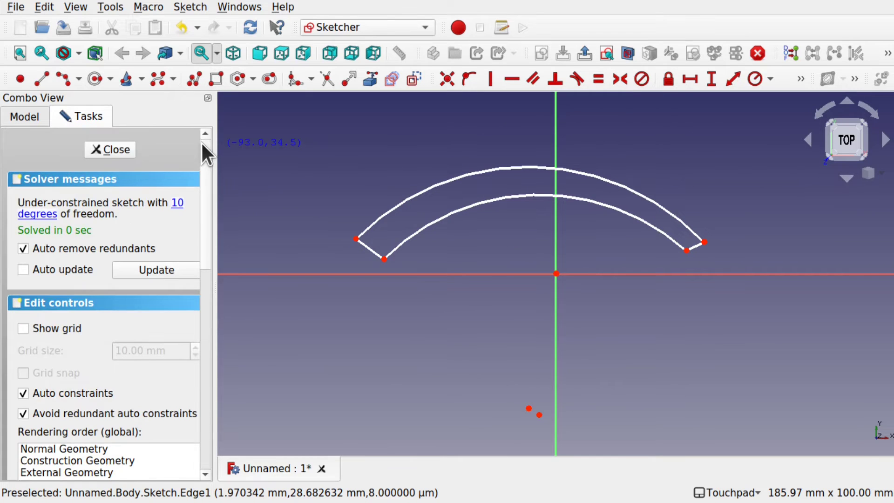
click(100, 145)
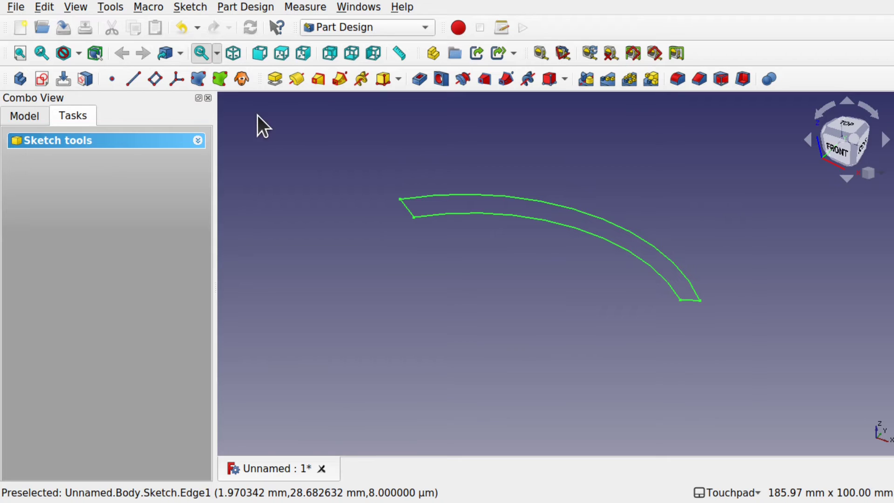
Step: Pad the arc-shaped band sketch with a length of 10 mm
click(19, 115)
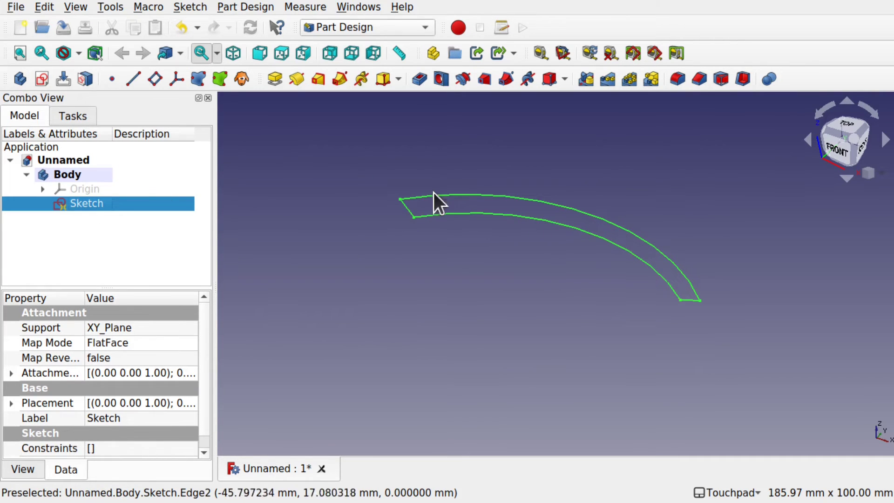
click(276, 76)
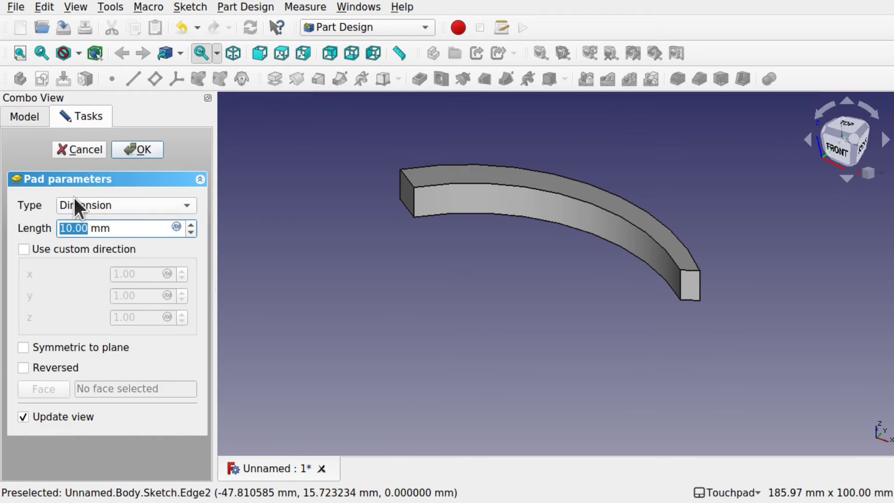
click(142, 148)
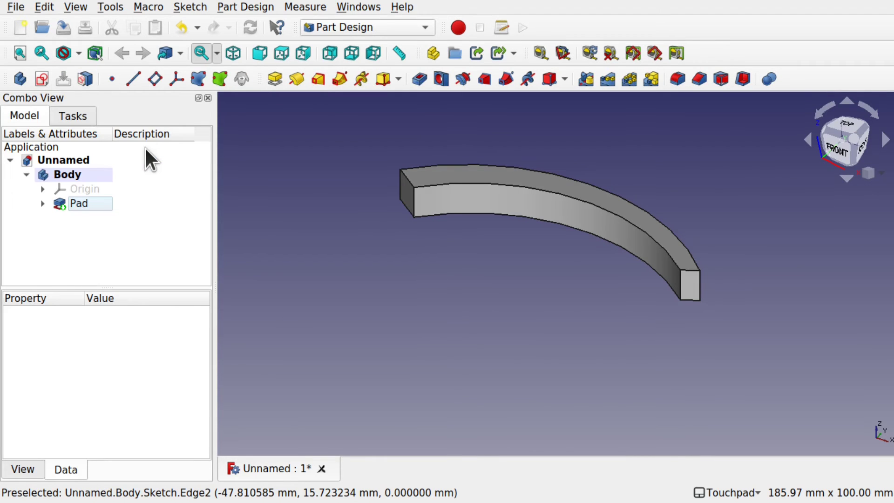
Step: Show the Python console below the 3D view
middle_drag(569, 171, 431, 301)
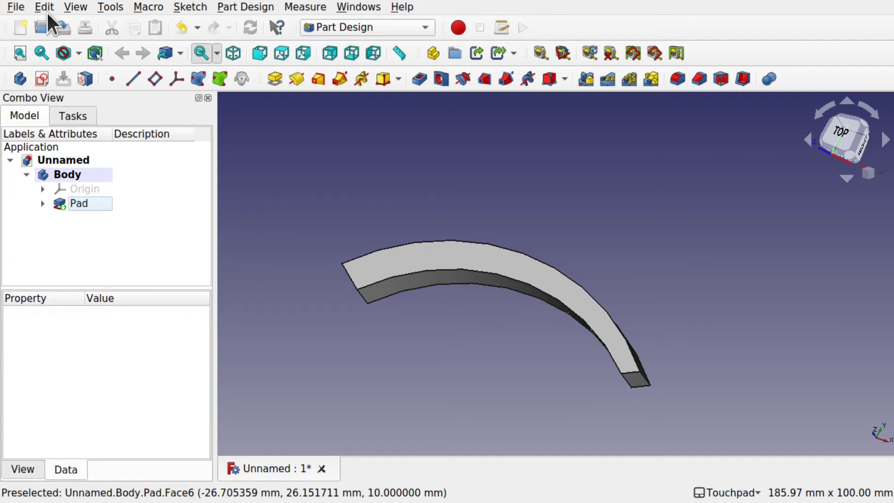
click(72, 7)
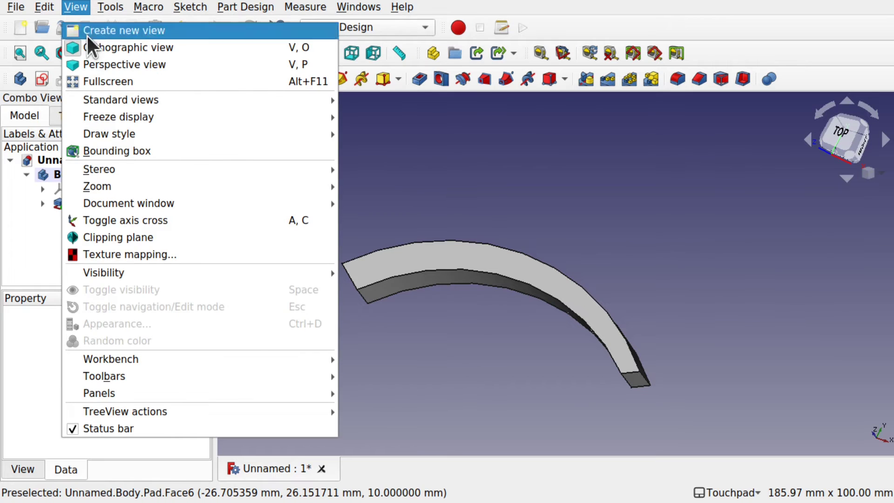
mouse_move(305, 395)
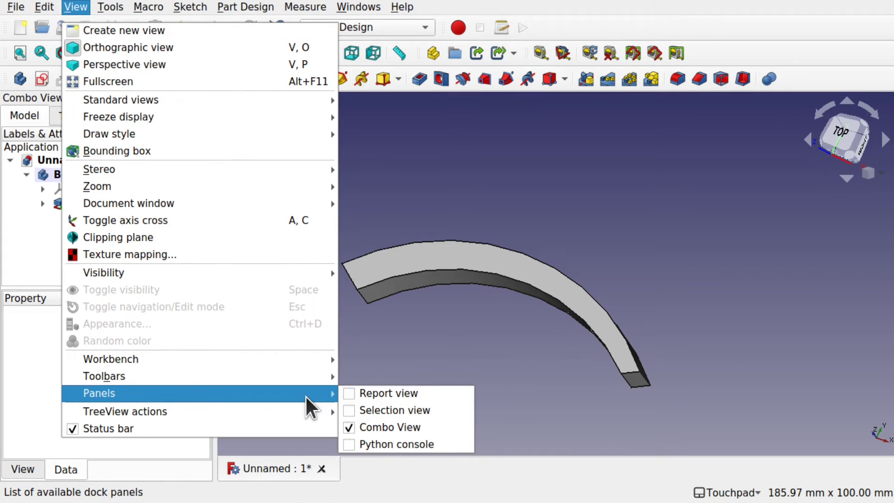
click(366, 444)
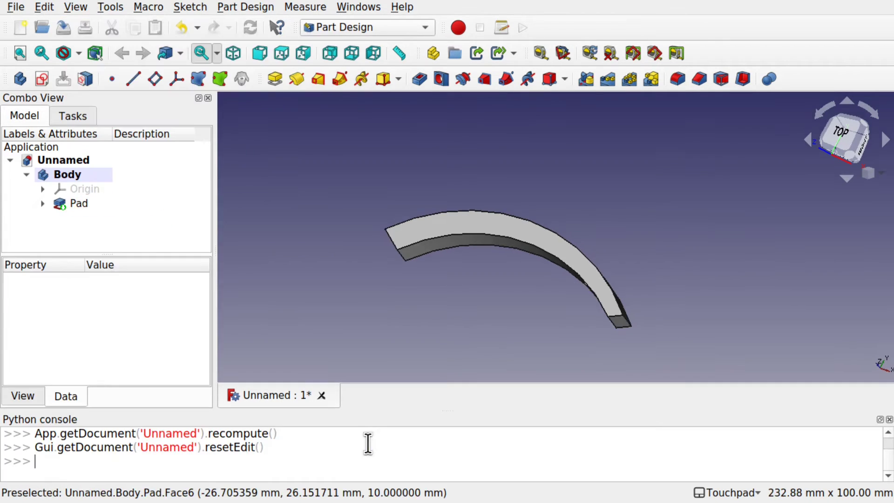
Step: Try running Gui.Selection.getSelectionEx()[0].SubObjects[0].Length in the Python console with no edge selected
click(105, 463)
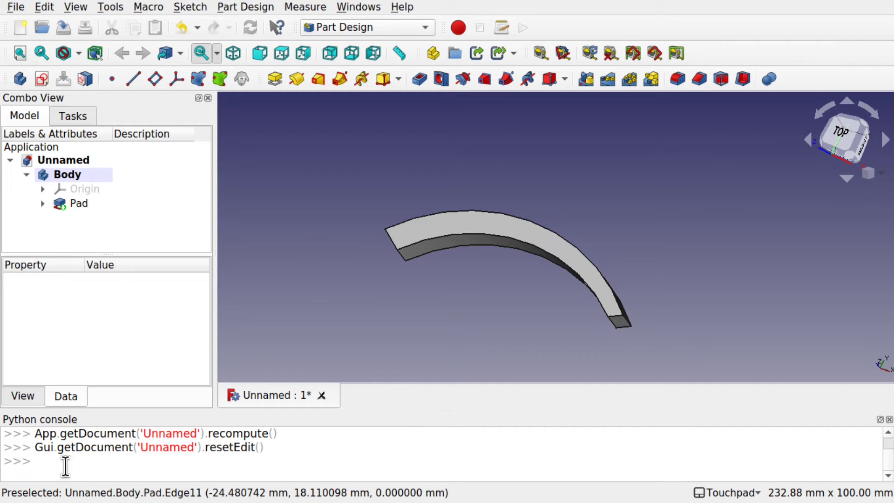
text(Gui.Selection.getSelectionEx()[0].SubObjects[0].Length)
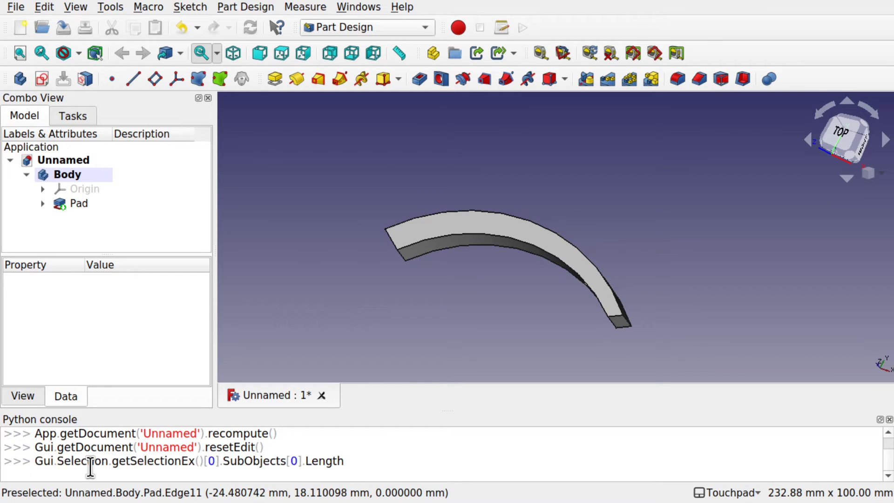
double_click(213, 461)
double_click(294, 461)
key(Return)
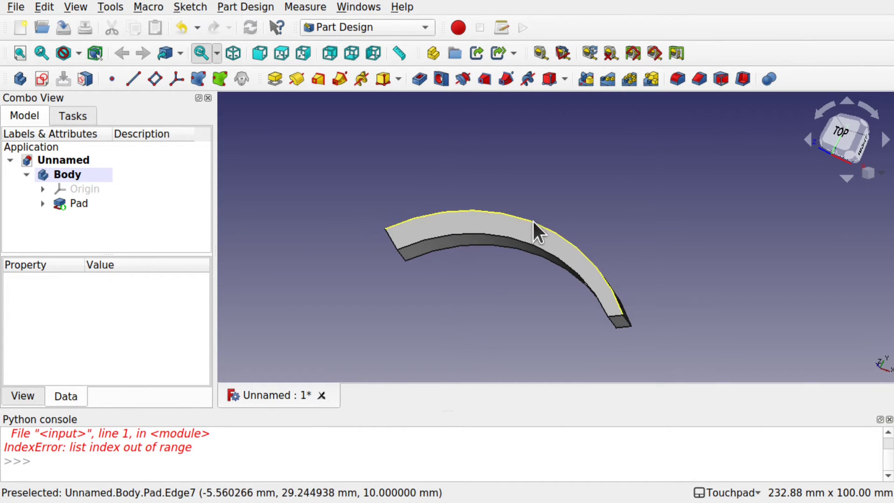
Step: Select the outer arc edge on the pad's top face and rerun the length command in the Python console
click(441, 211)
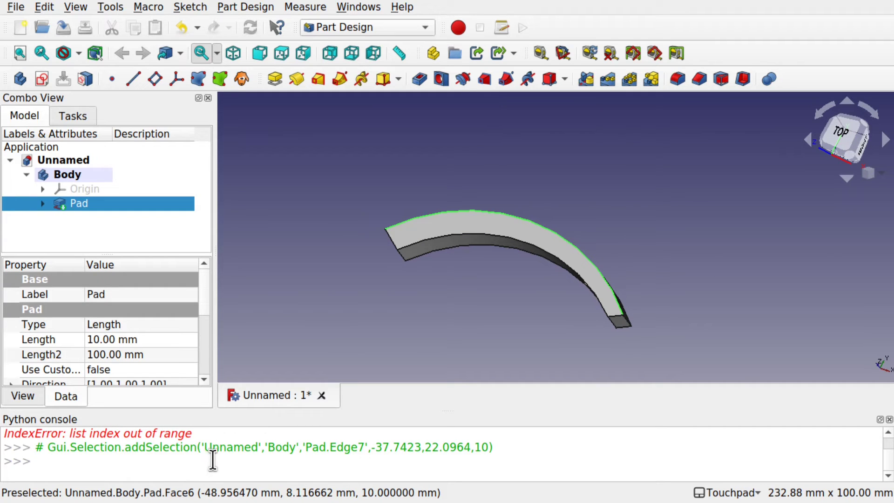
key(Up)
key(Up)
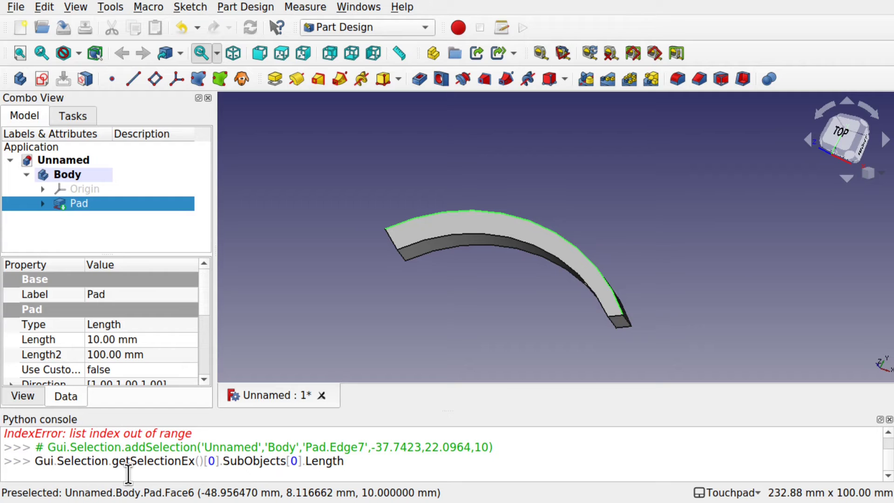
key(Return)
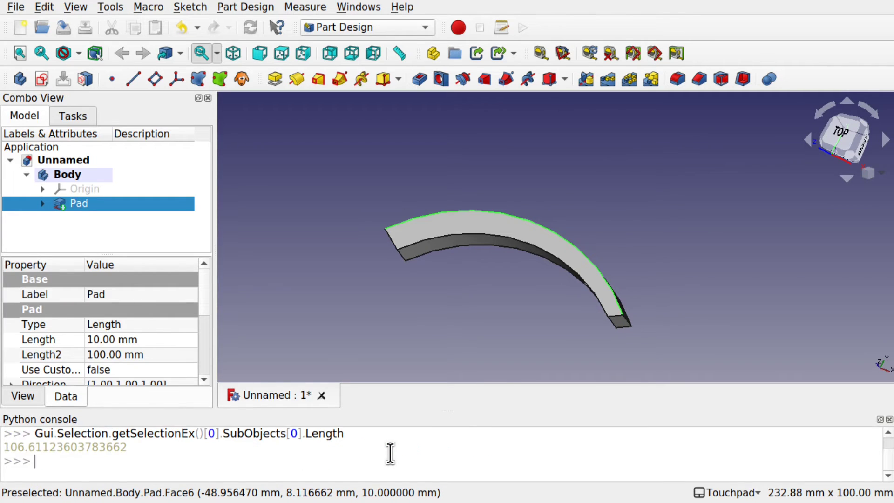
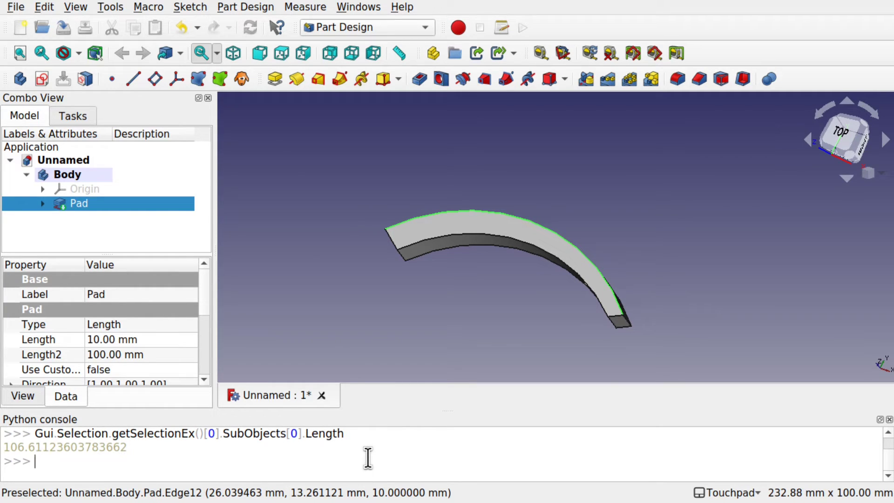
Step: Create and save a user macro named ArcLength containing Gui.Selection.getSelectionEx()[0].SubObjects[0].Length
click(153, 10)
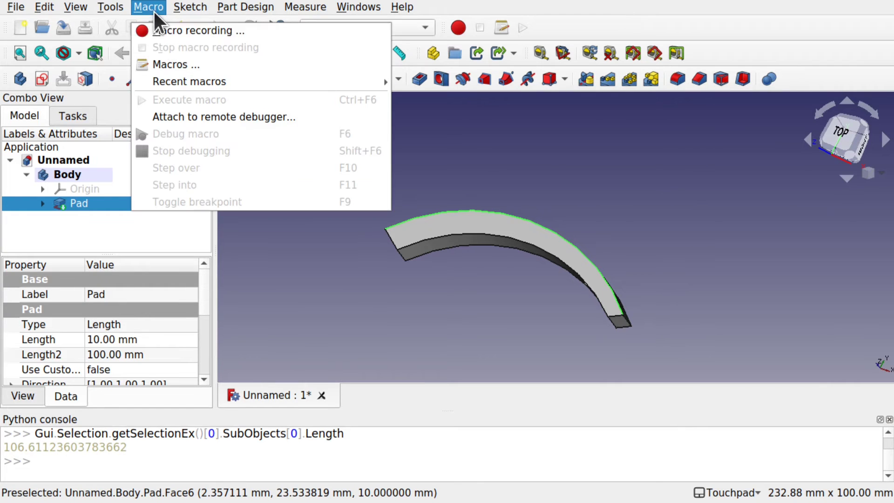
click(194, 65)
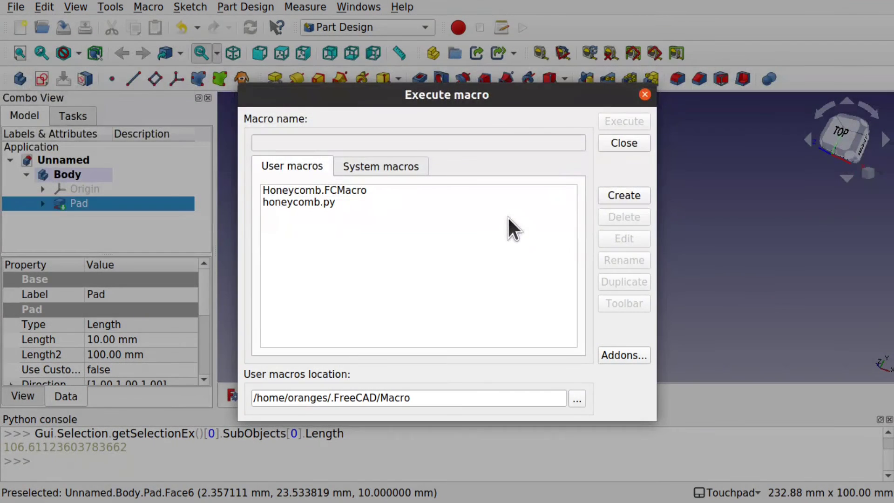
click(616, 189)
text(Ar)
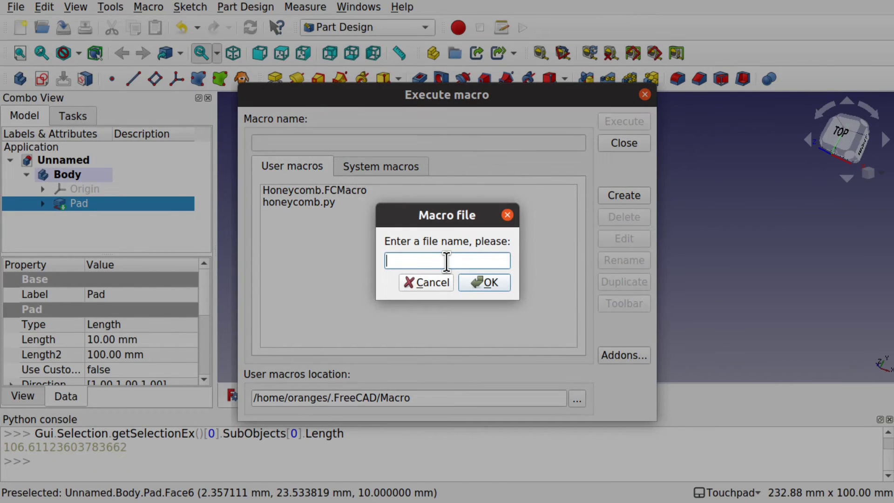
text(cLength)
click(487, 285)
text(Gui.Selection.getSelectionEx()[0].SubObjects[0].Length)
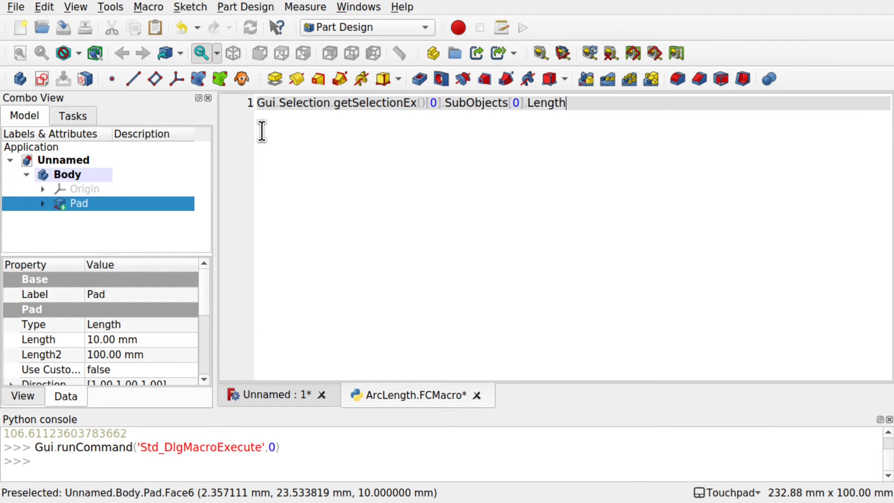
key(ctrl+s)
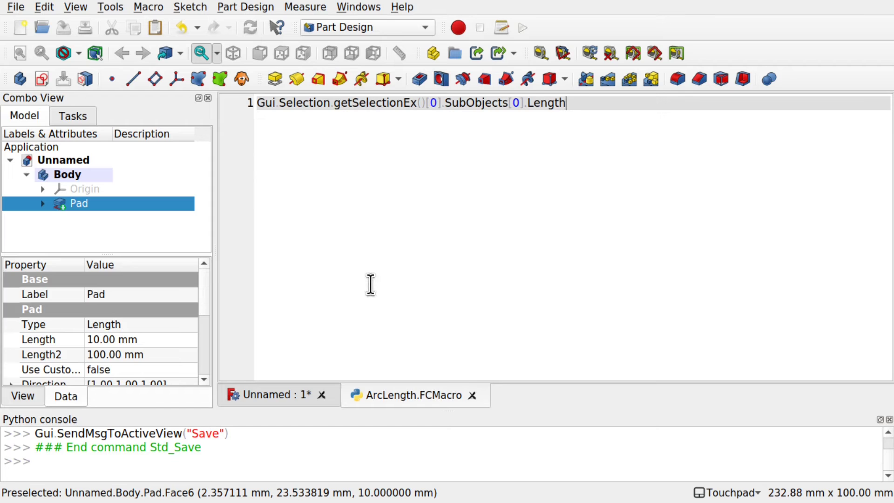
Step: Select the pad's outer arc edge in the model and execute the ArcLength macro
click(278, 393)
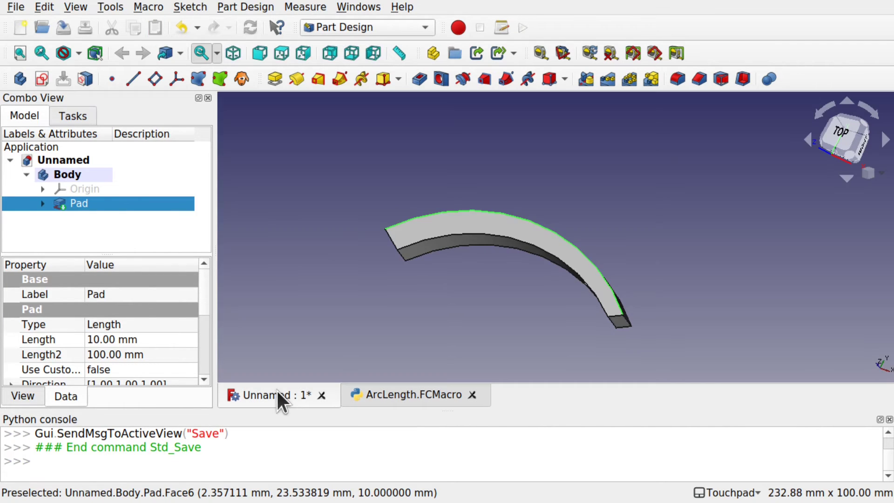
click(566, 238)
click(406, 393)
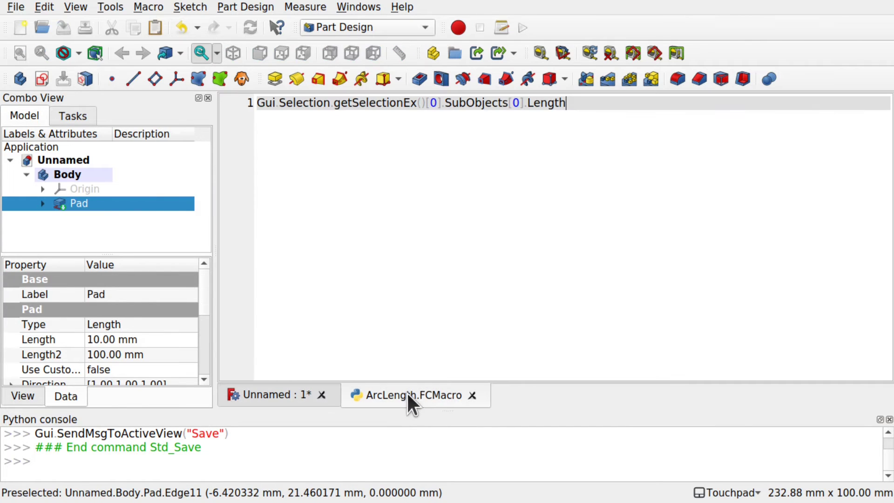
click(148, 7)
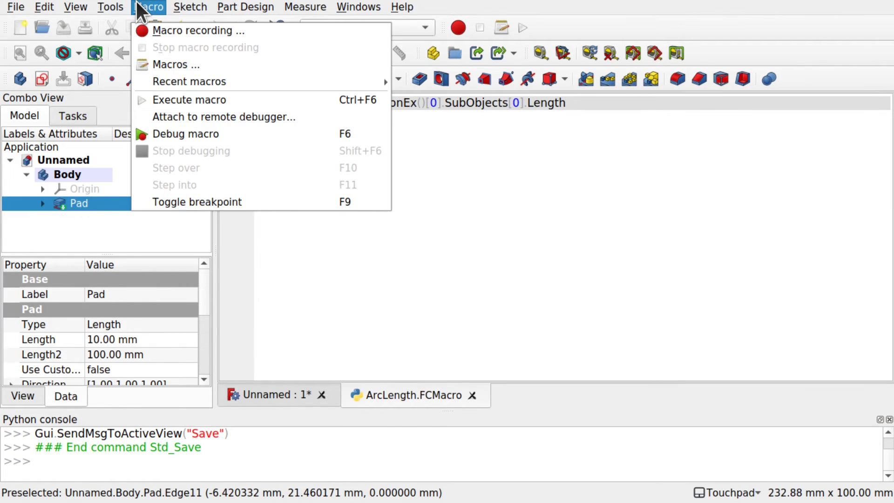
click(186, 98)
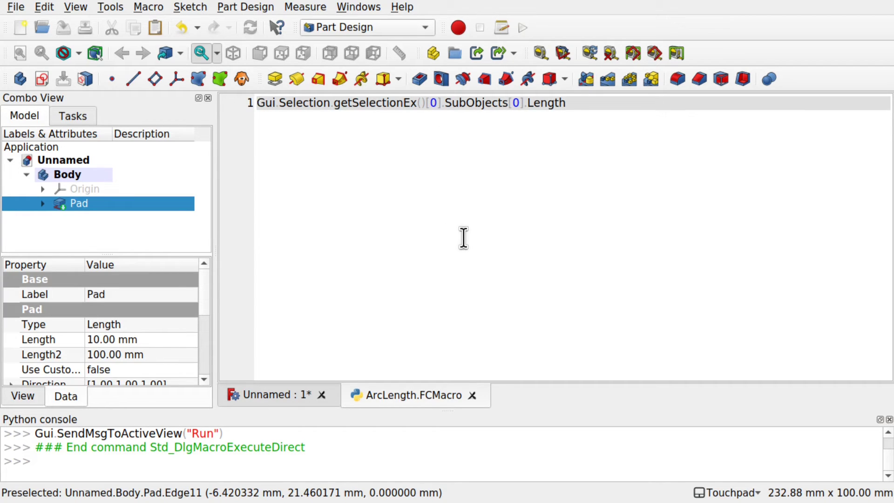
Step: Wrap the ArcLength macro's length expression in FreeCAD.Console.PrintMessage() and execute the macro
text(Free)
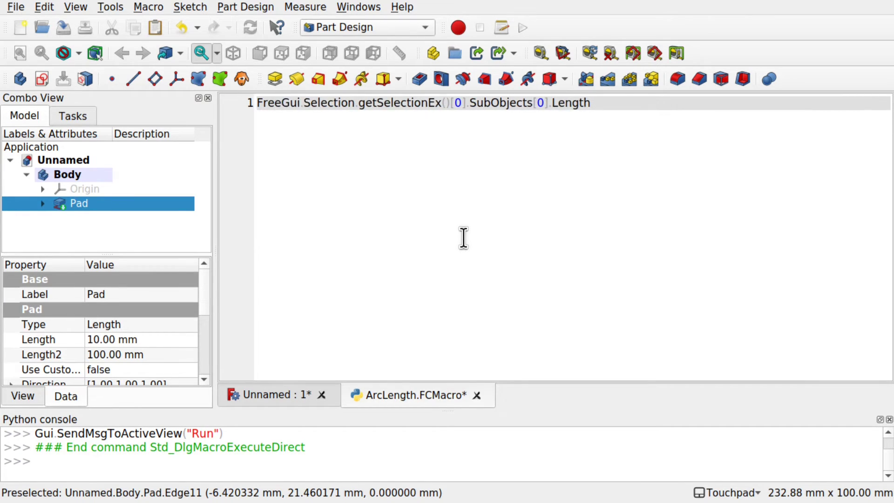
text(CAD.C)
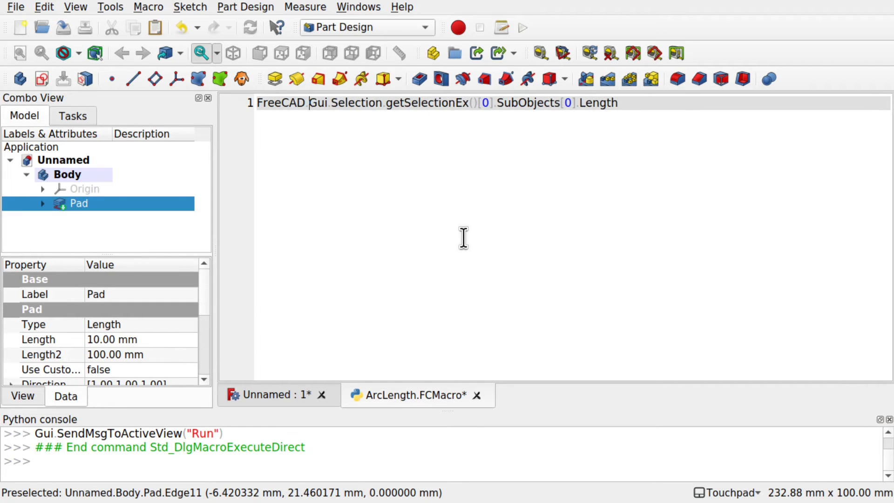
text(onsole.)
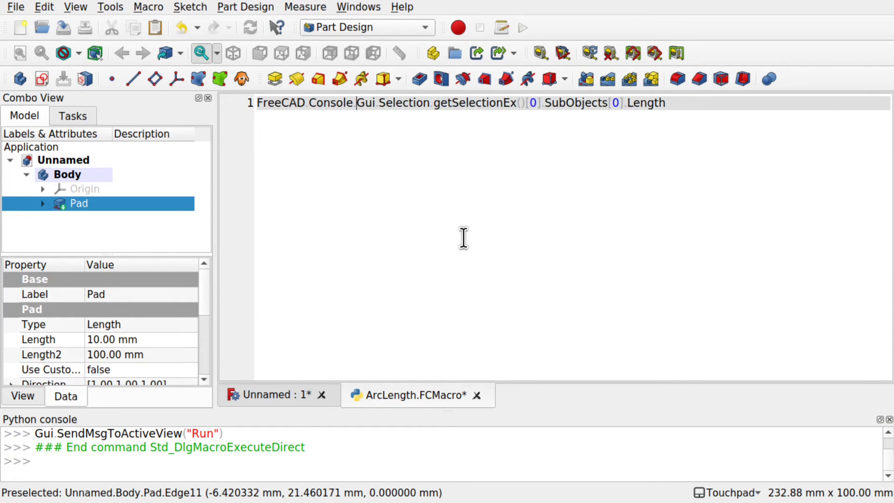
text(PrintMe)
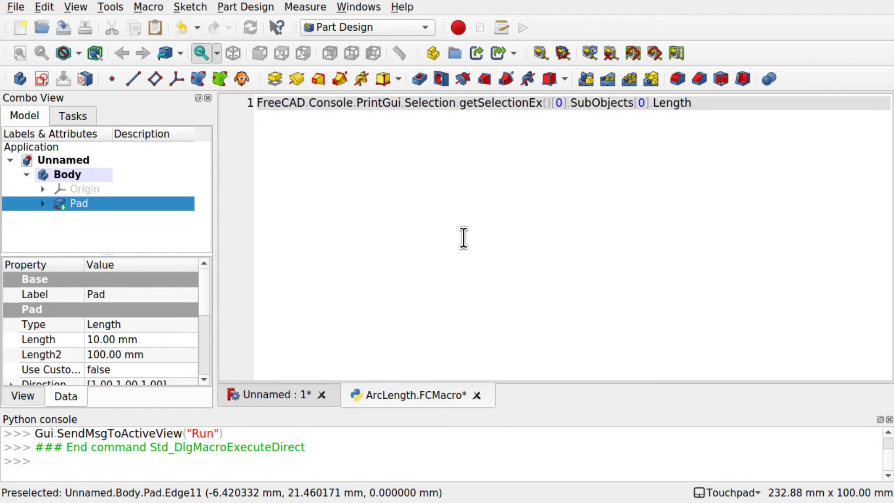
text(ssage()
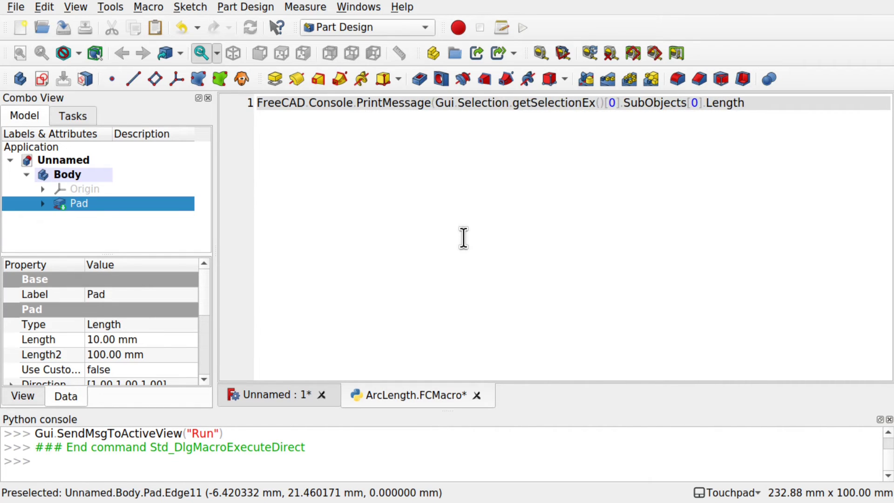
click(750, 103)
text())
click(149, 8)
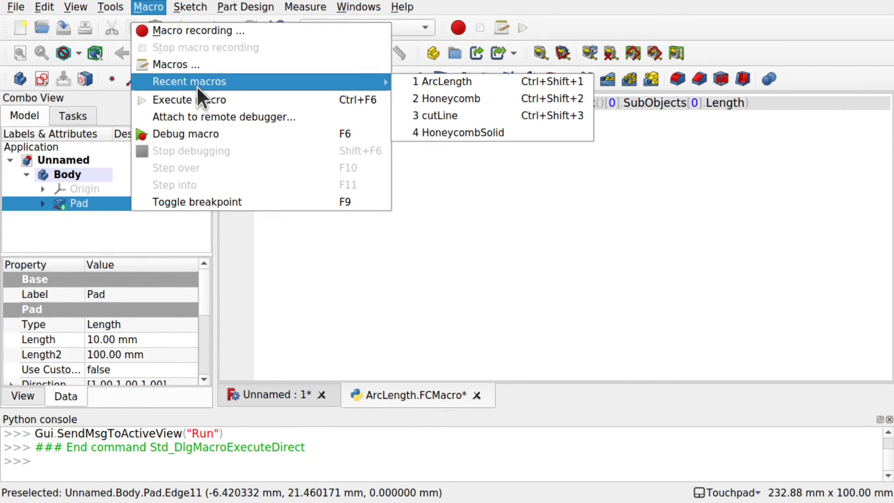
click(203, 99)
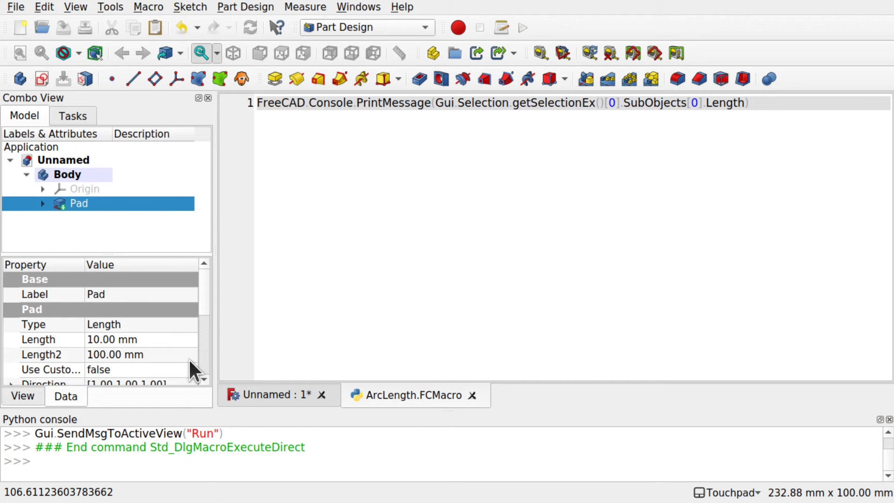
Step: Show the Report view and select the length value printed by the ArcLength macro
click(74, 7)
mouse_move(211, 393)
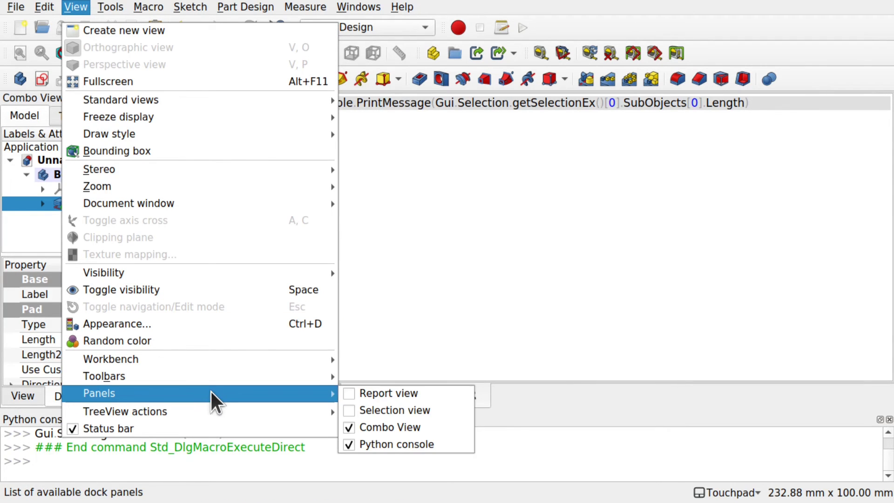
click(368, 393)
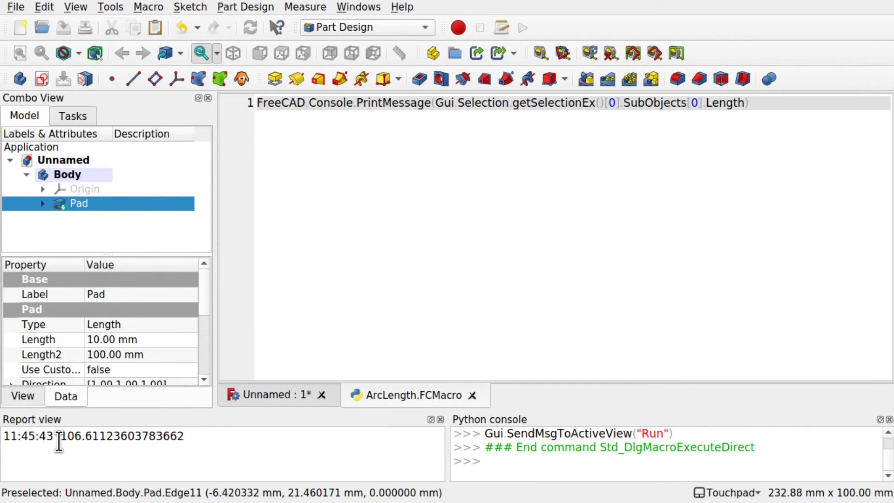
drag(60, 436, 195, 439)
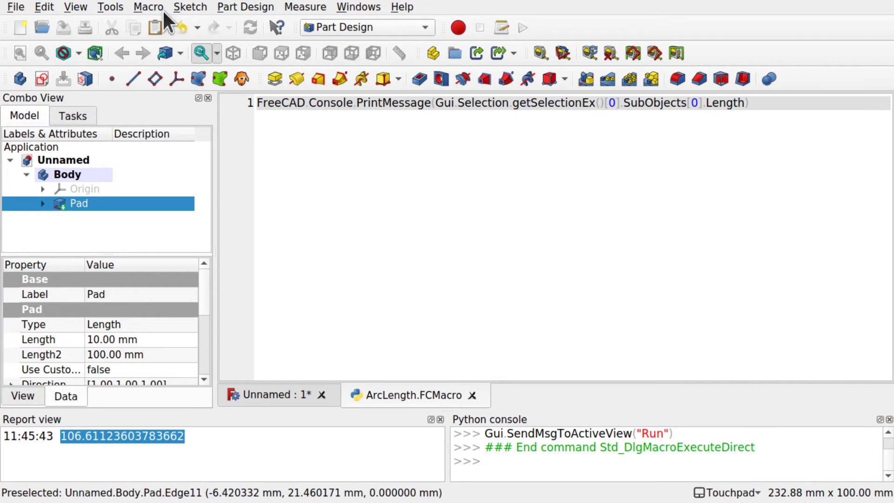
Step: Begin a custom command for ArcLength.FCMacro in the Customize dialog, with menu text Arc Length and tool tip Arch Length
click(117, 9)
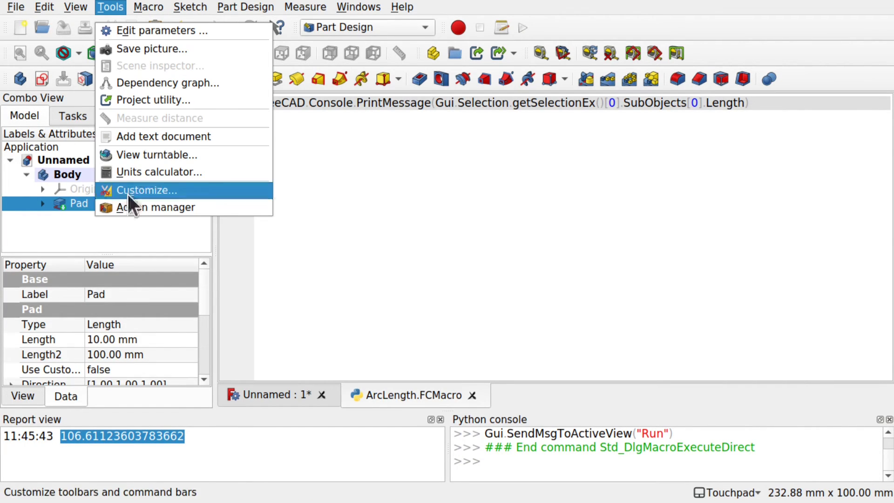
click(155, 189)
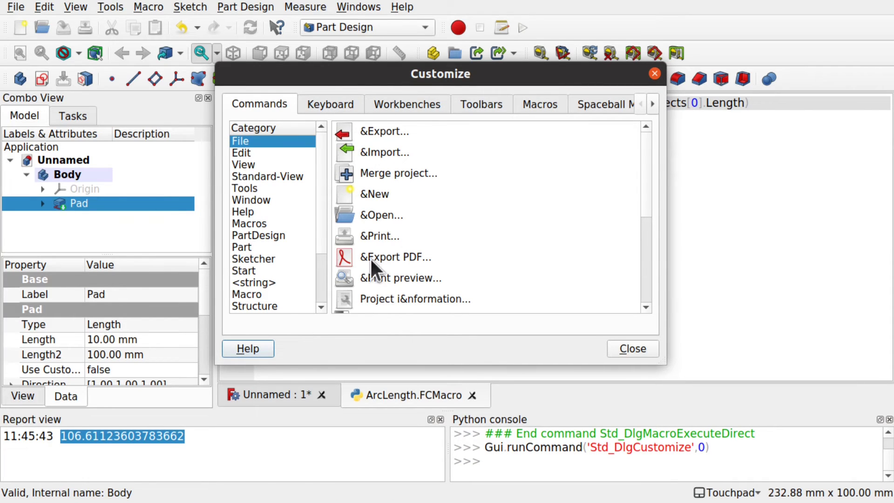
click(535, 104)
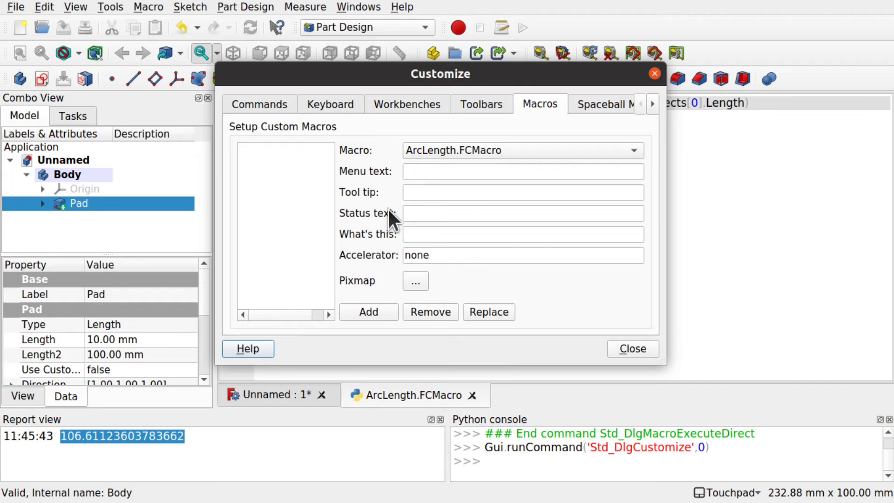
click(513, 172)
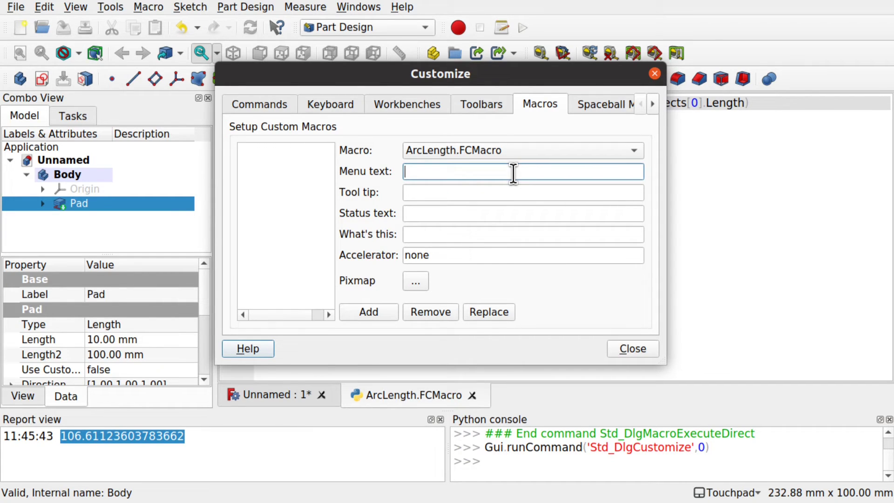
text(Arc Length)
click(469, 192)
text(Arc)
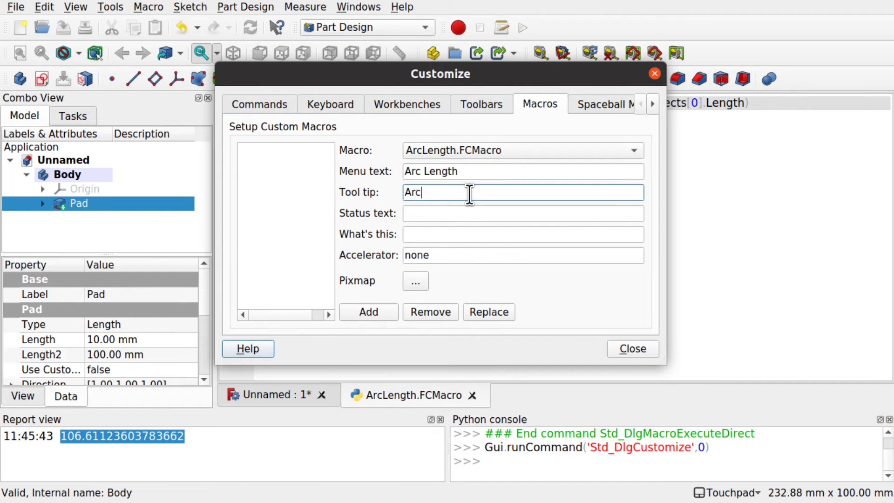
text(h Length)
click(488, 213)
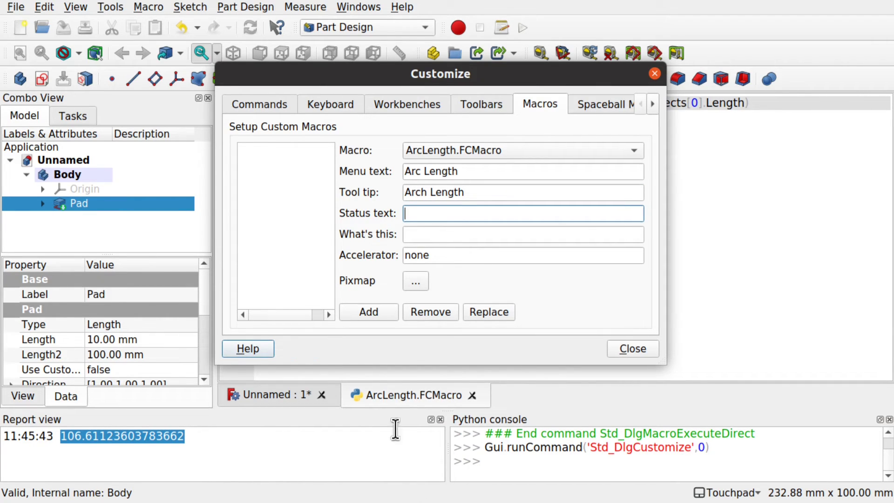
Step: Assign the closed arc icon with yellow end points to the Arc Length command and add it to the custom macros
click(417, 280)
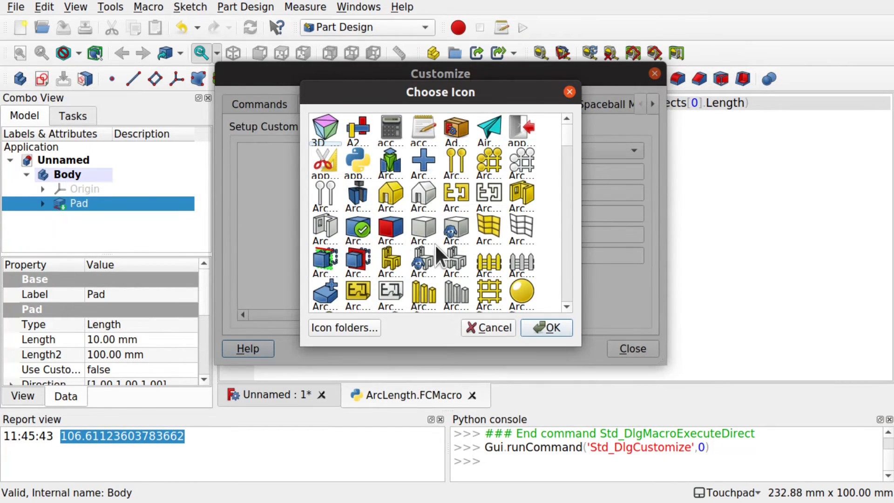
scroll(435, 244, down, 5)
scroll(435, 245, up, 3)
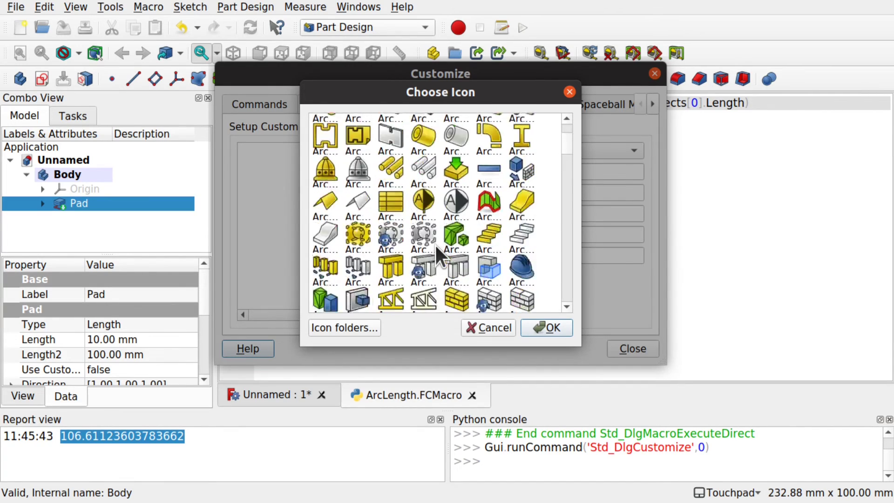
scroll(434, 245, down, 10)
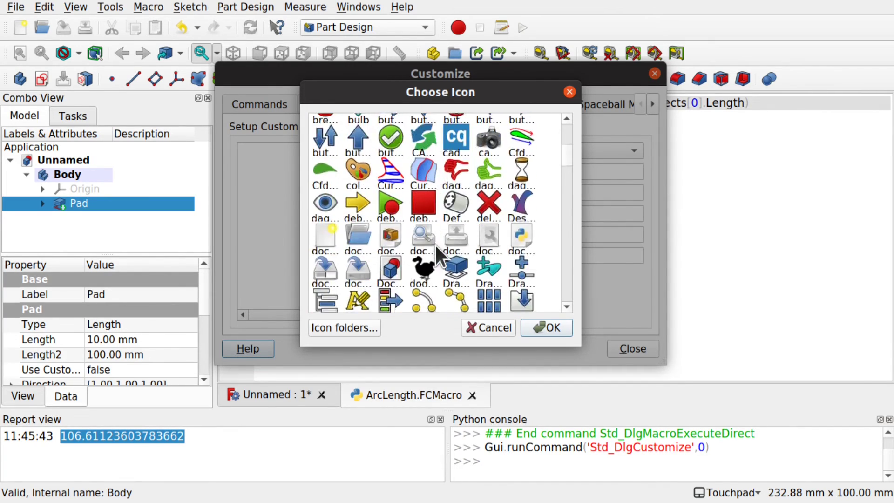
scroll(434, 245, down, 1)
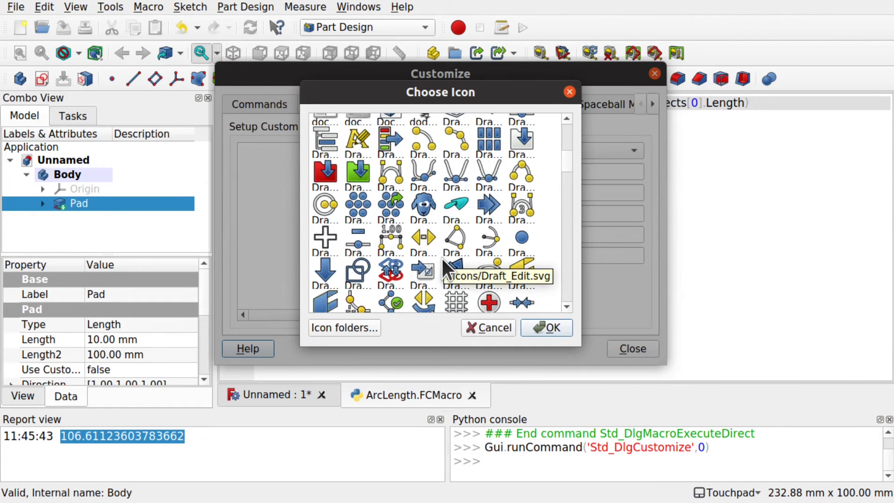
scroll(442, 260, down, 10)
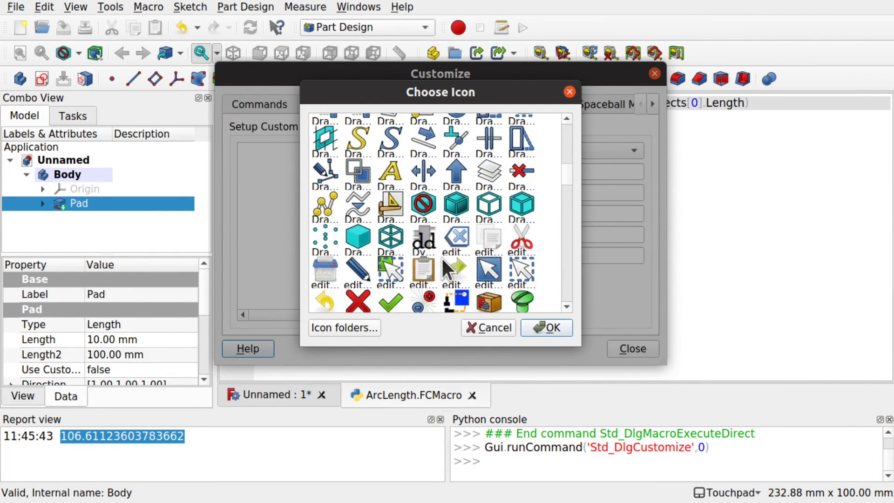
scroll(442, 256, up, 5)
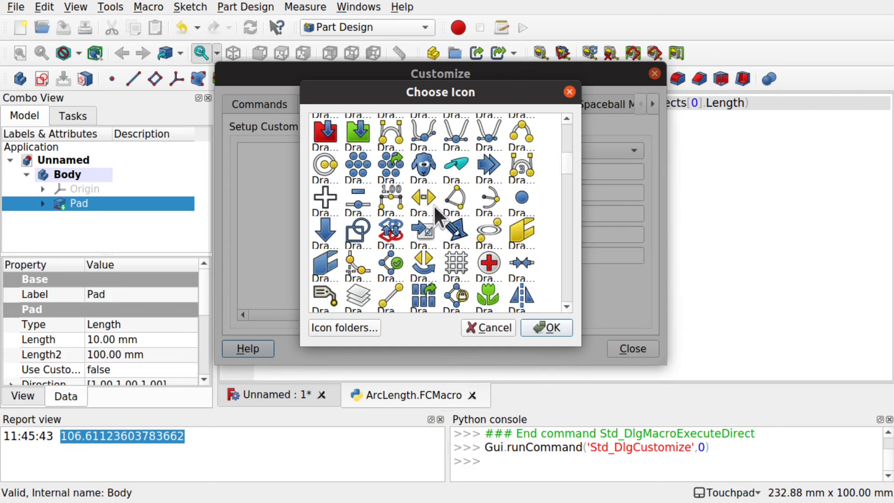
double_click(452, 198)
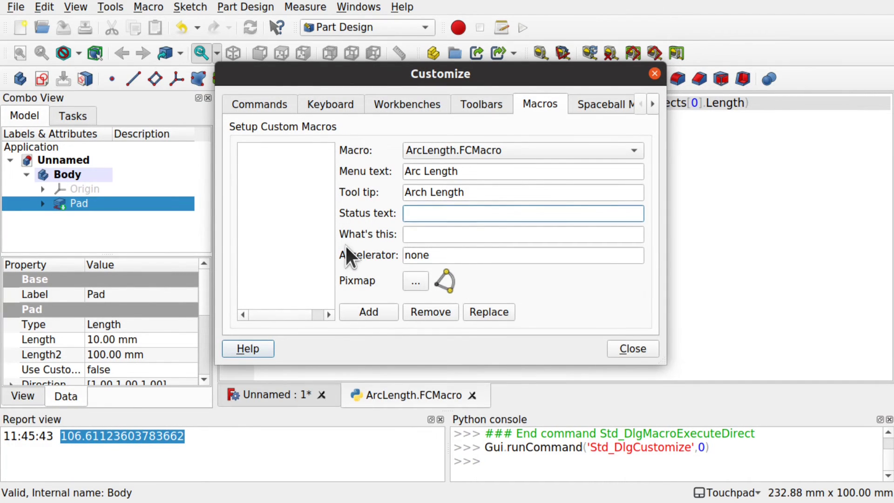
click(373, 312)
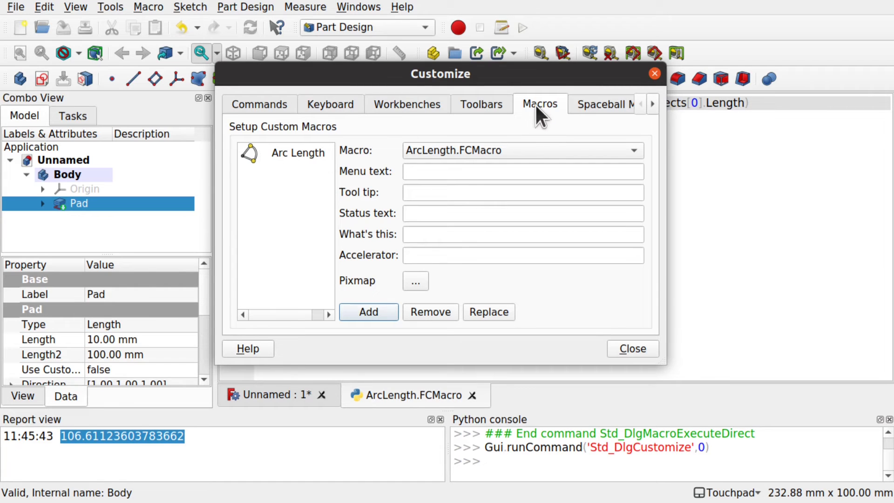
Step: Find the Arc Length command under the Macros category in the toolbar customization and select it
click(481, 105)
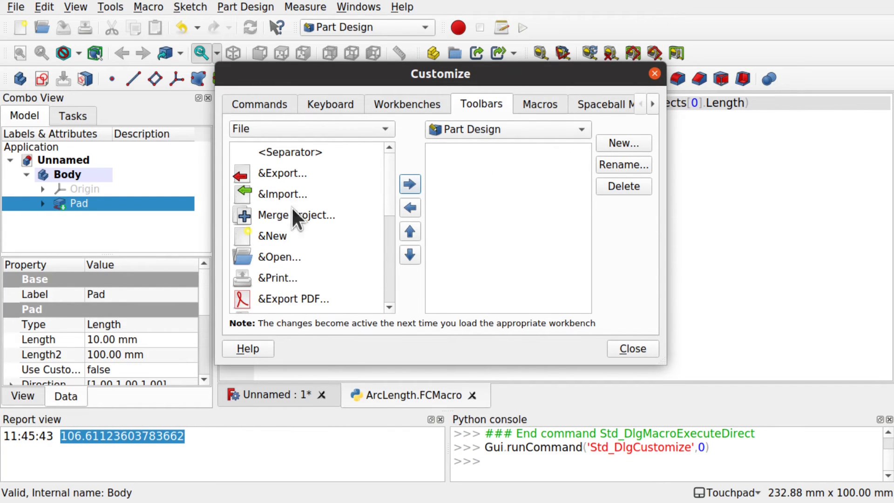
click(387, 251)
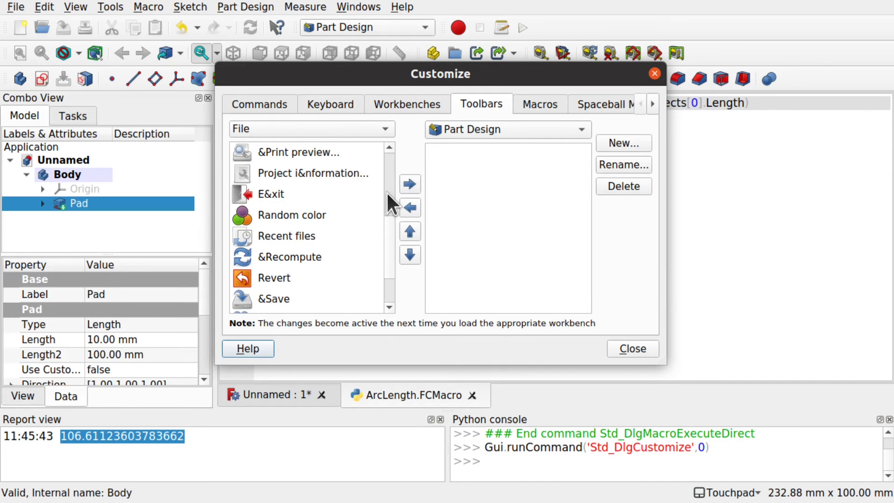
click(367, 128)
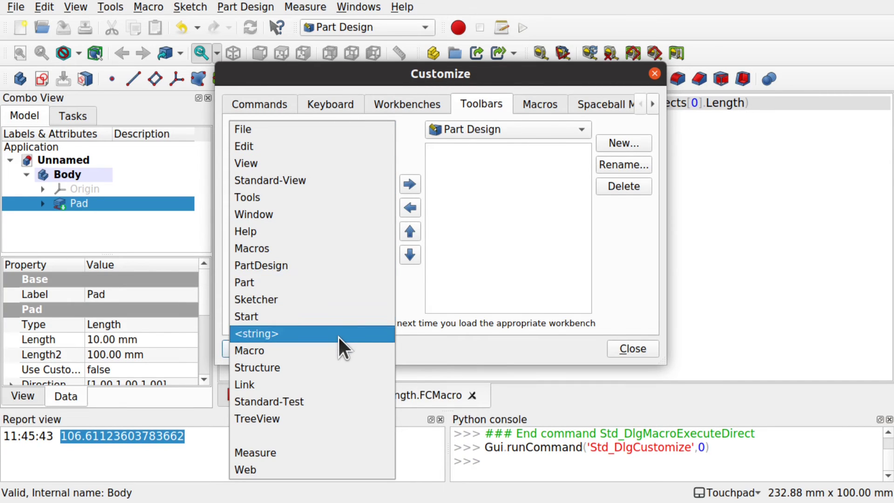
click(340, 356)
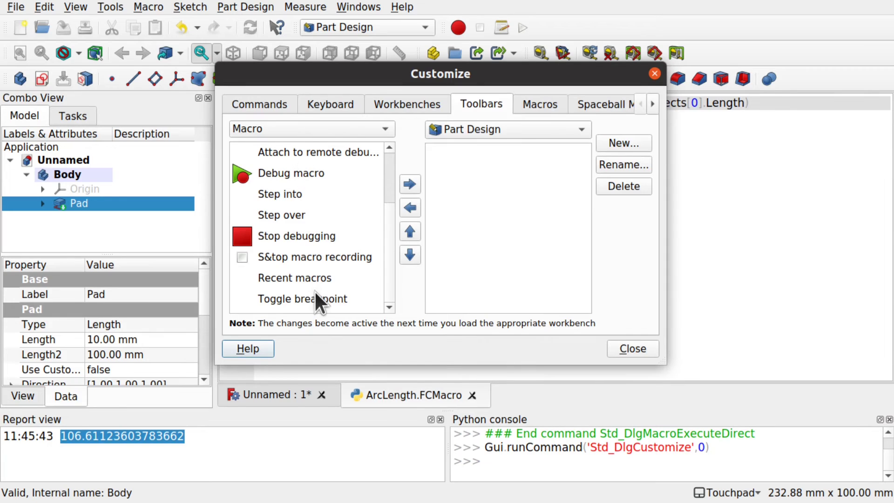
scroll(388, 229, up, 2)
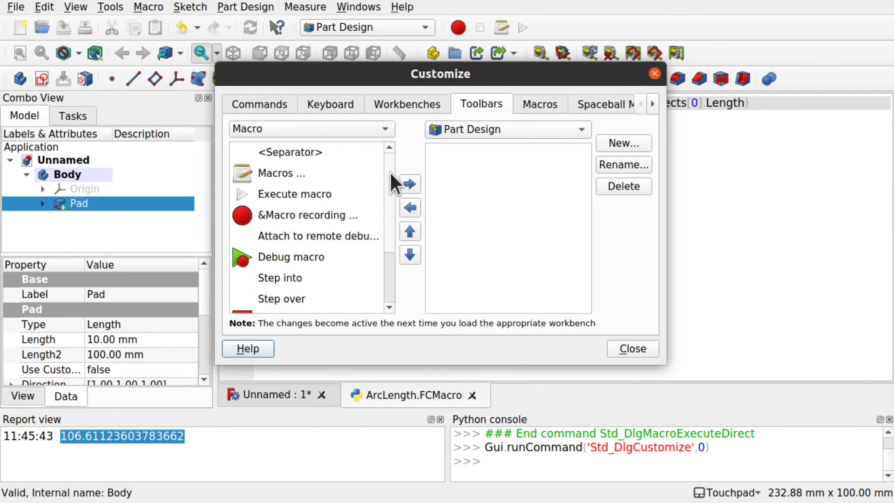
click(333, 127)
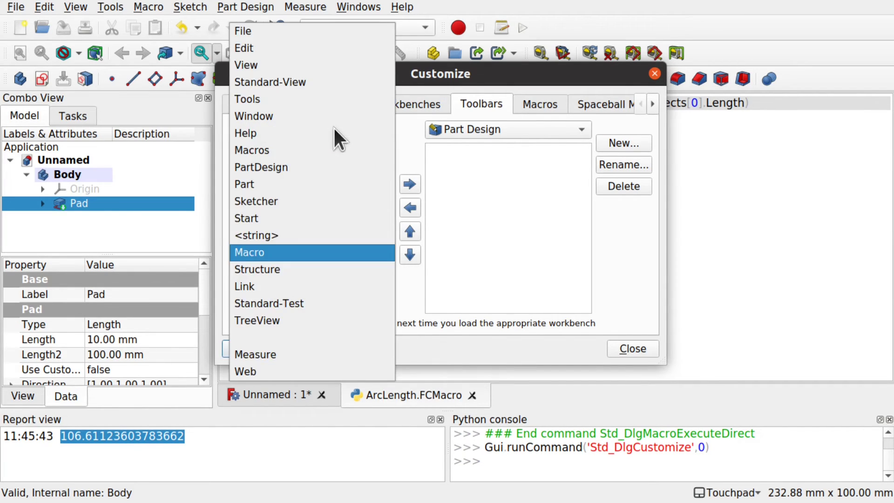
click(292, 145)
click(298, 171)
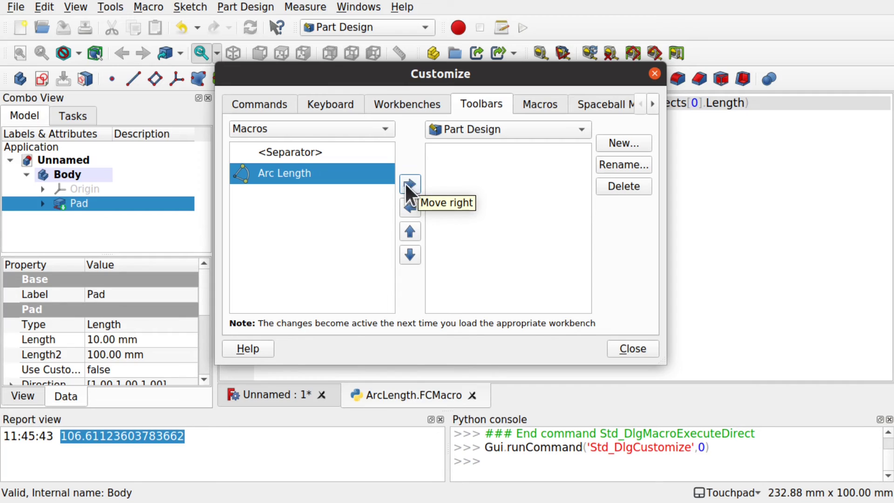
Step: Create a Part Design toolbar named Macros, add the Arc Length command to it, and finish customizing
click(619, 142)
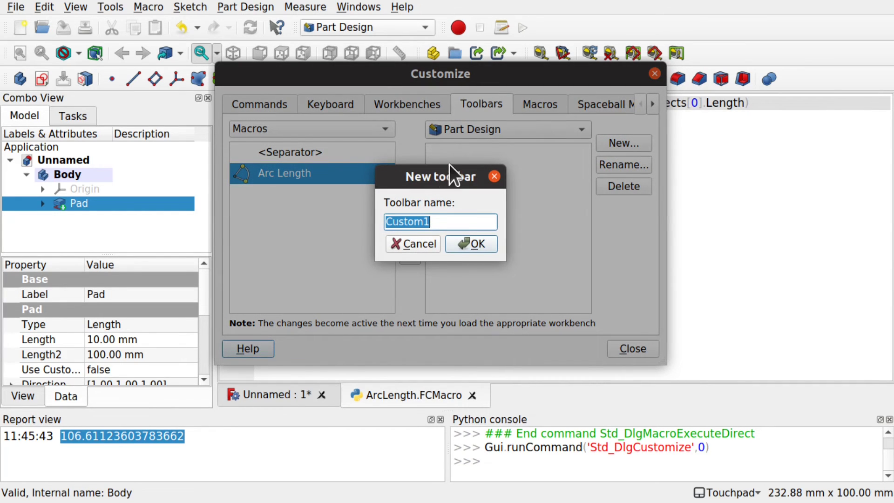
text(Ma)
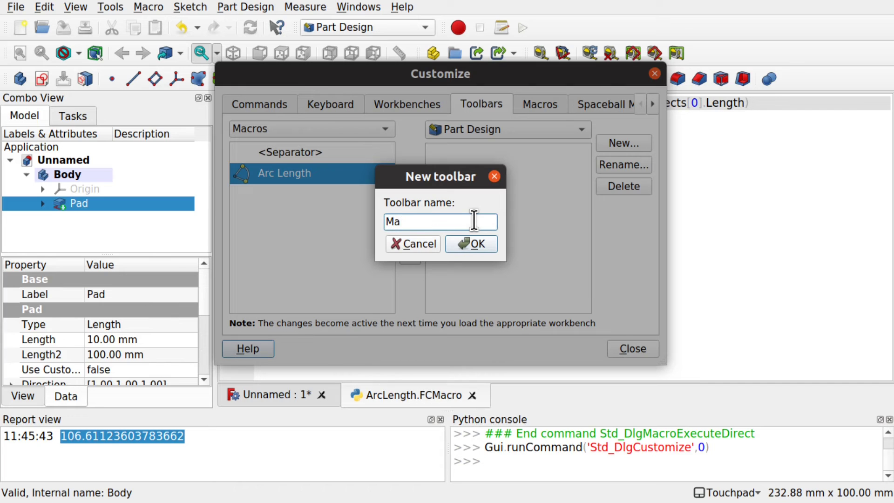
text(cros)
key(Return)
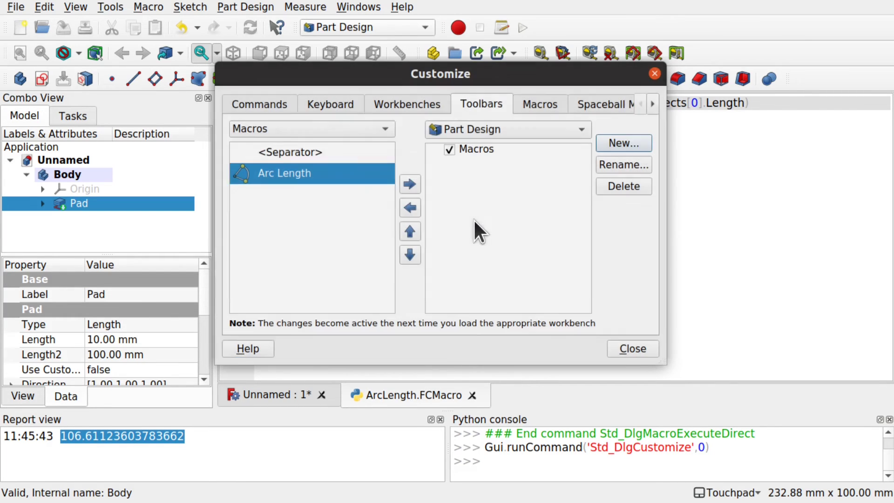
click(311, 172)
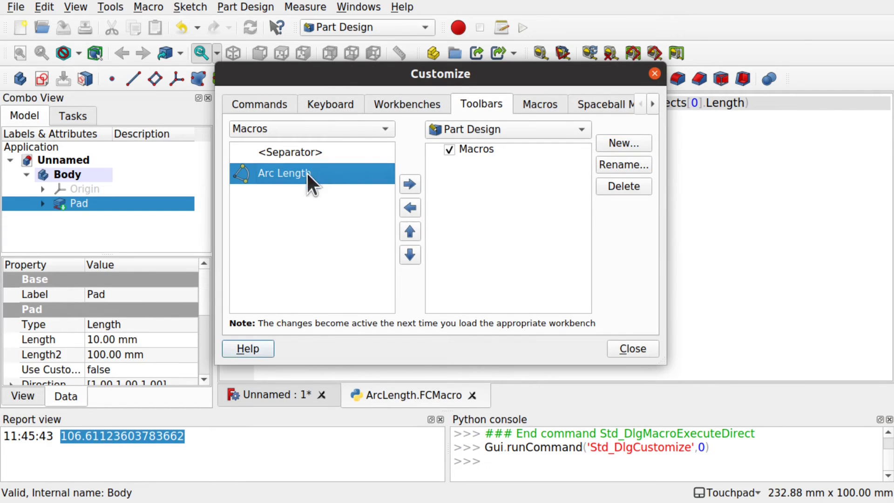
click(409, 185)
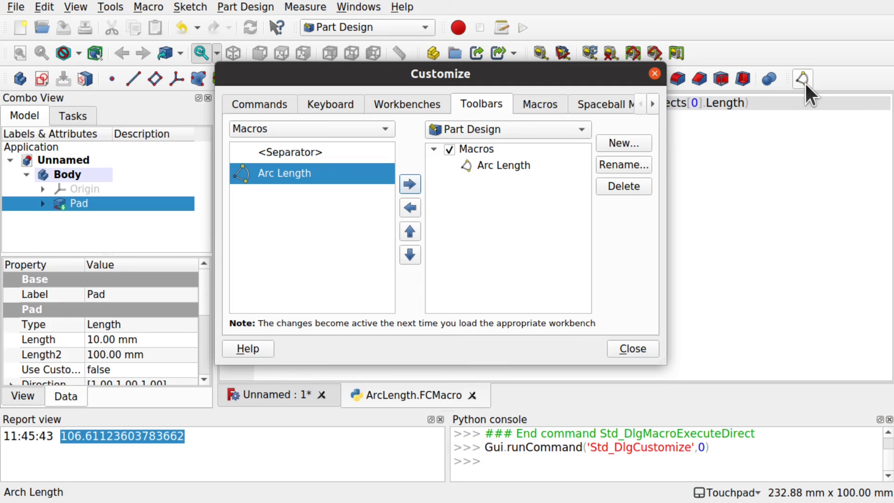
click(631, 348)
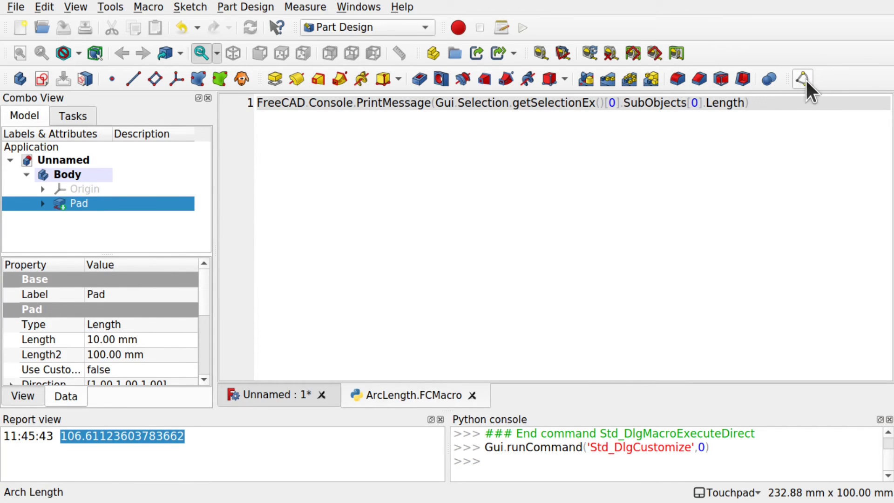
Step: Close the ArcLength macro editor, select the inner arc edge of the pad's top face, and run the Arc Length command twice
click(472, 395)
click(479, 326)
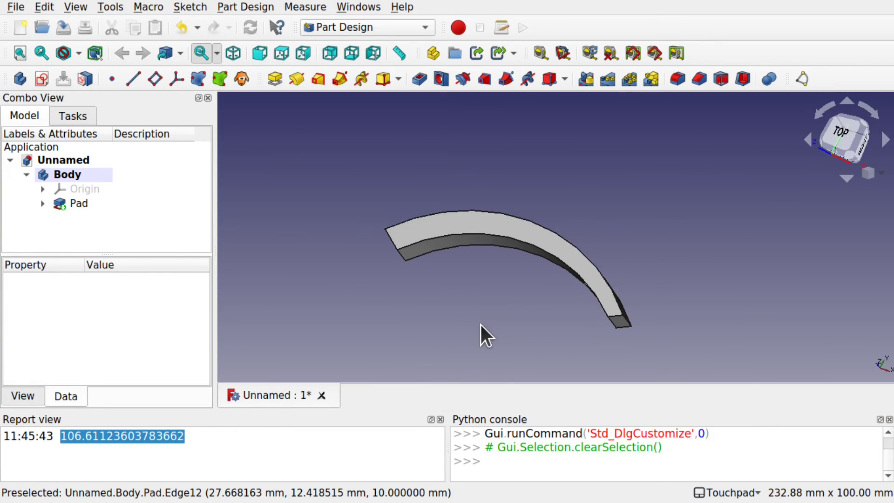
click(538, 249)
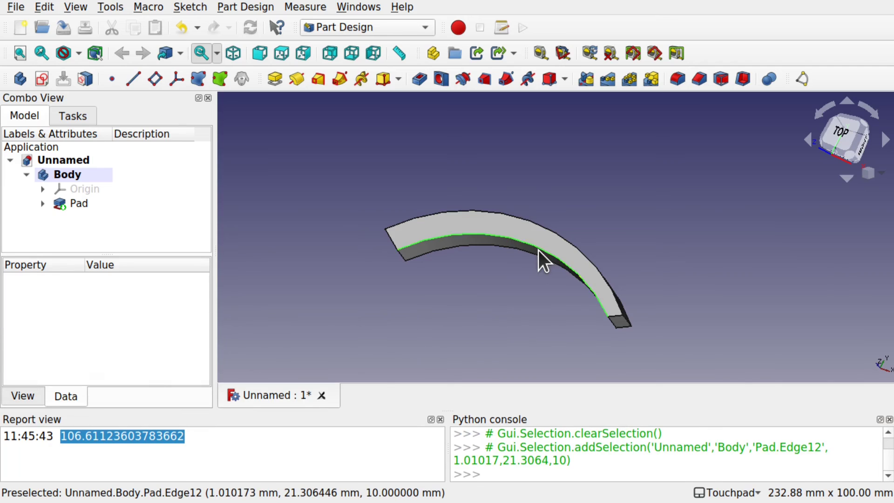
click(802, 83)
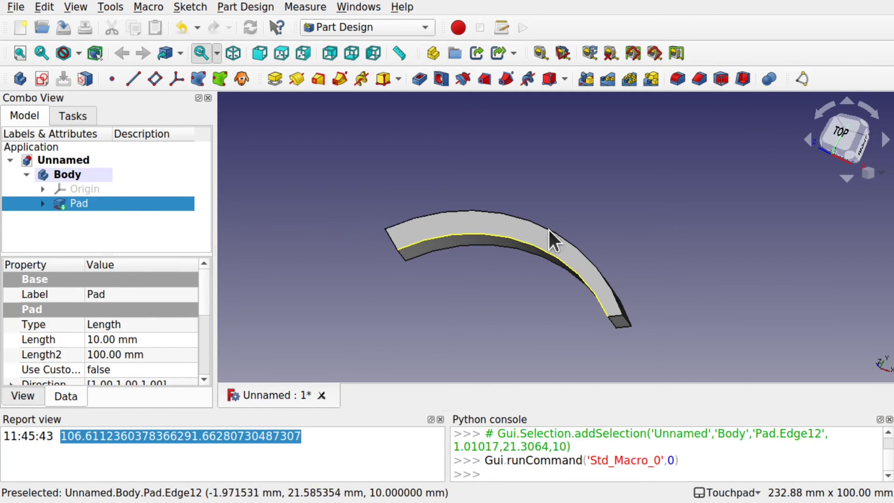
click(800, 80)
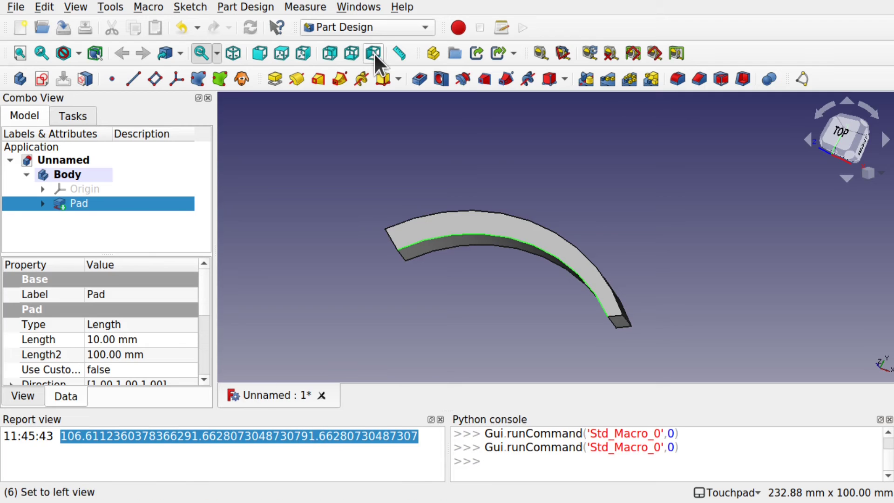
Step: Open the ArcLength.FCMacro user macro for editing
click(142, 7)
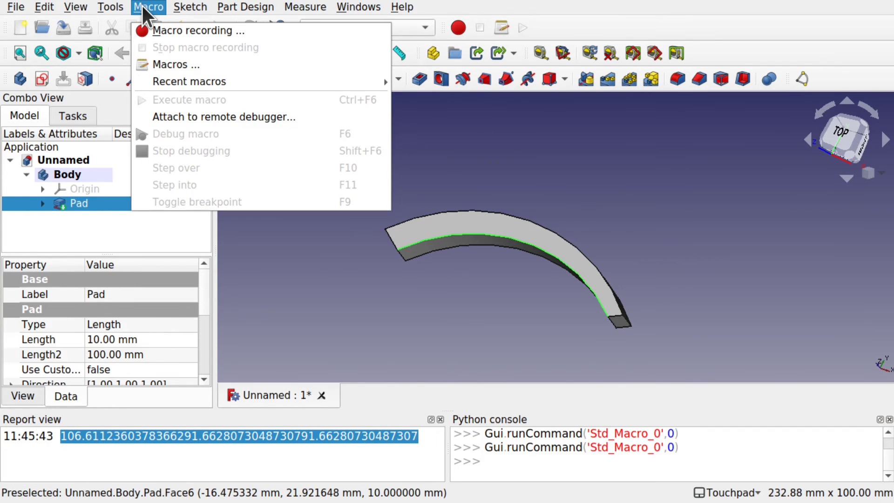
click(172, 63)
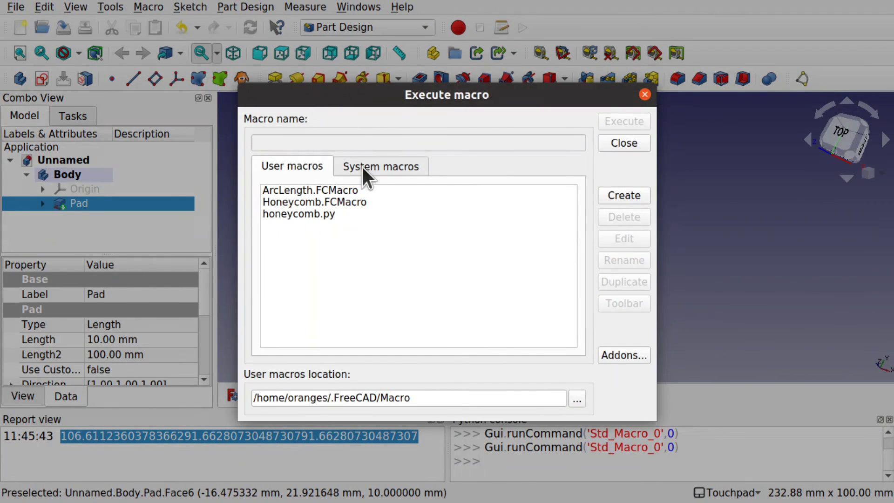
click(338, 190)
click(637, 237)
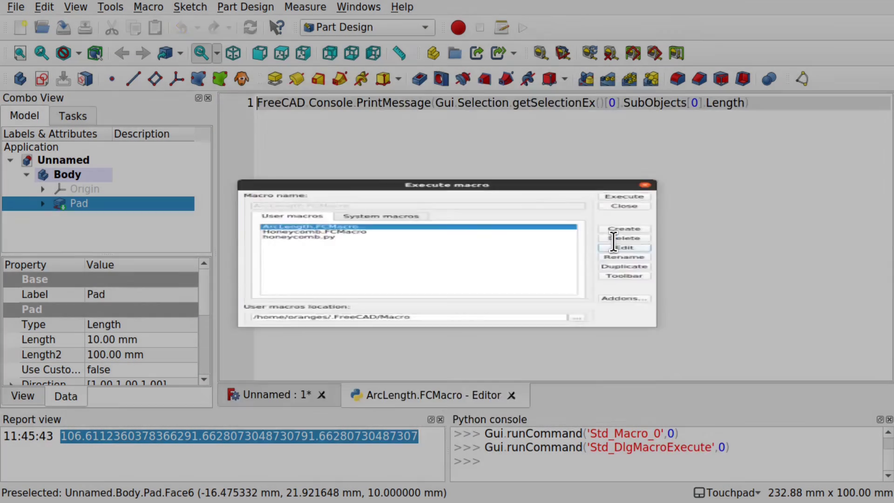
Step: Insert FreeCAD.Console.PrintMessage("\n") as a new first line of the macro and execute it on the selected edge
key(Return)
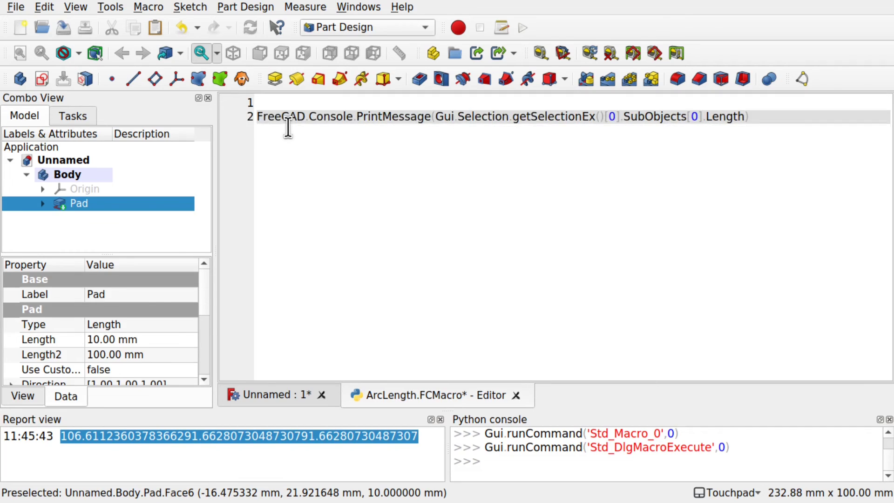
key(Up)
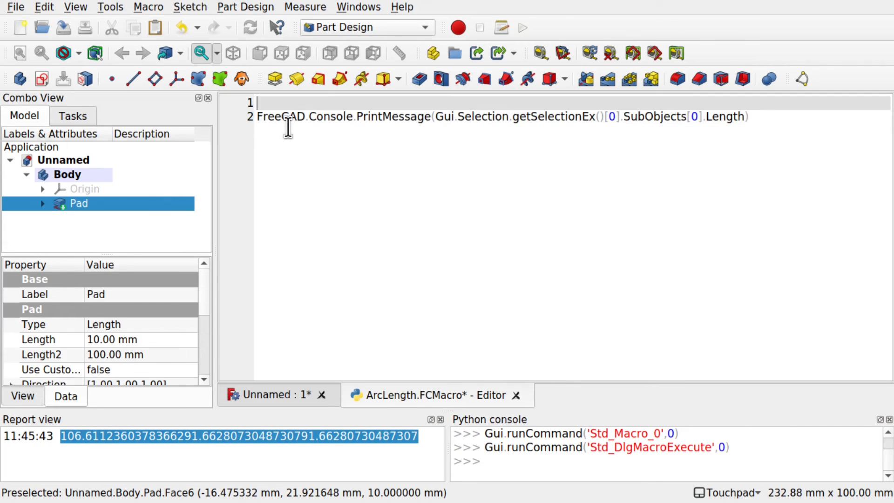
text(FreeCAD.Console.P)
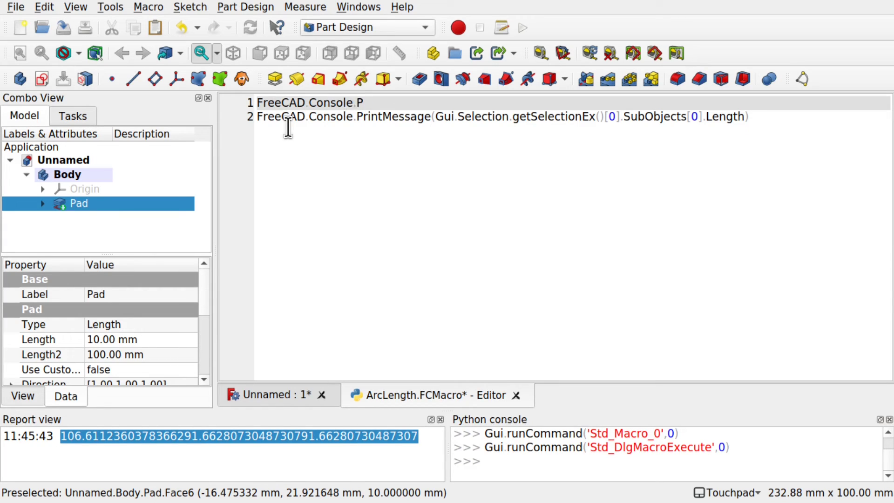
text(rintMessage()
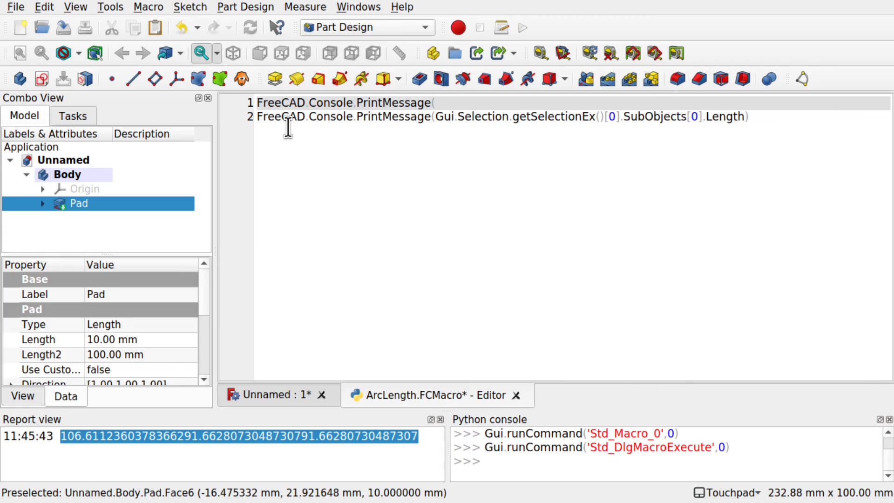
text("\n"))
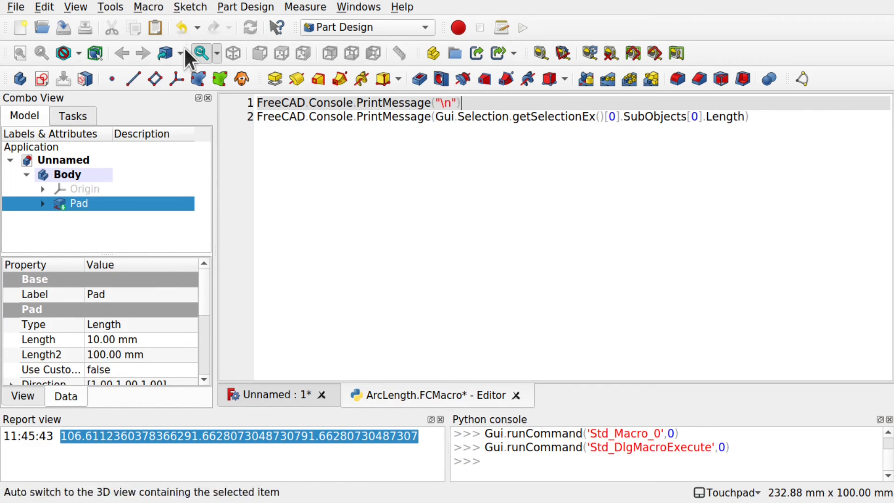
click(148, 7)
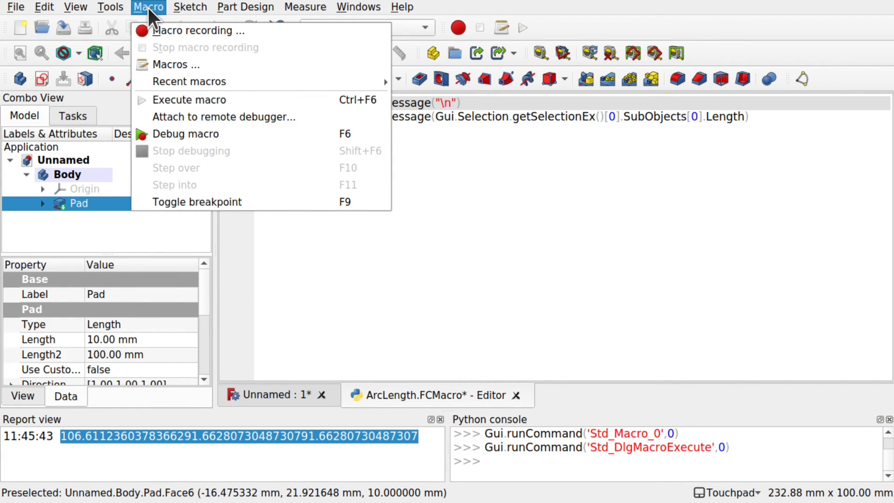
click(198, 96)
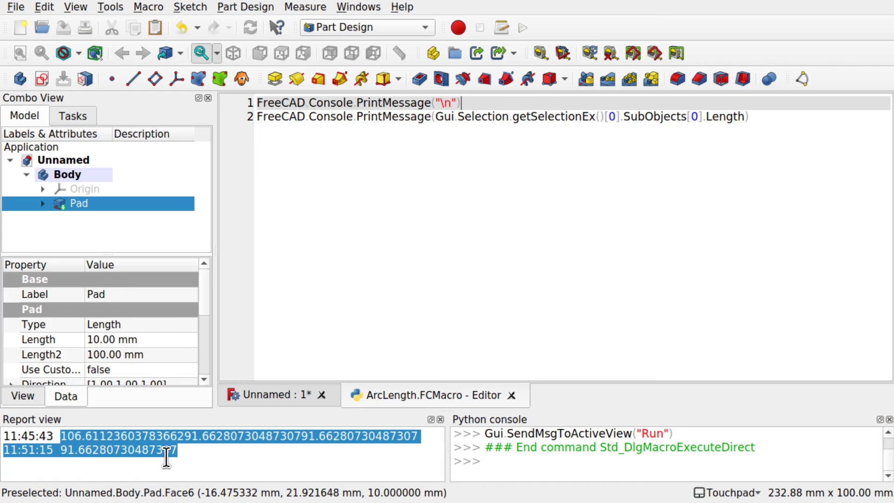
Step: Clear the edge selection in the model and try to execute the ArcLength macro with nothing selected
click(280, 394)
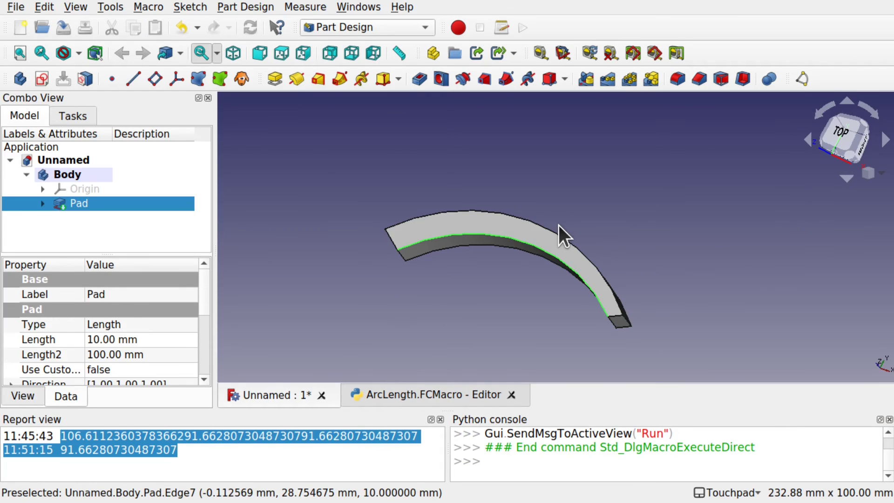
click(451, 289)
click(406, 394)
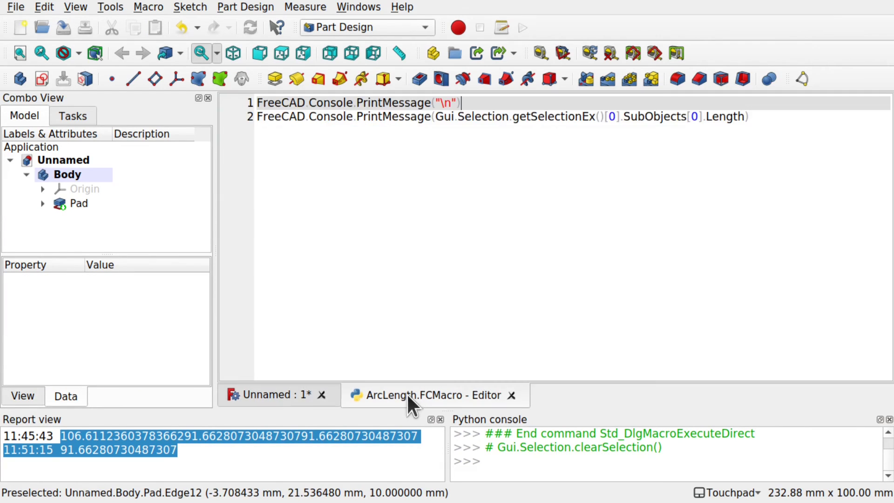
click(162, 4)
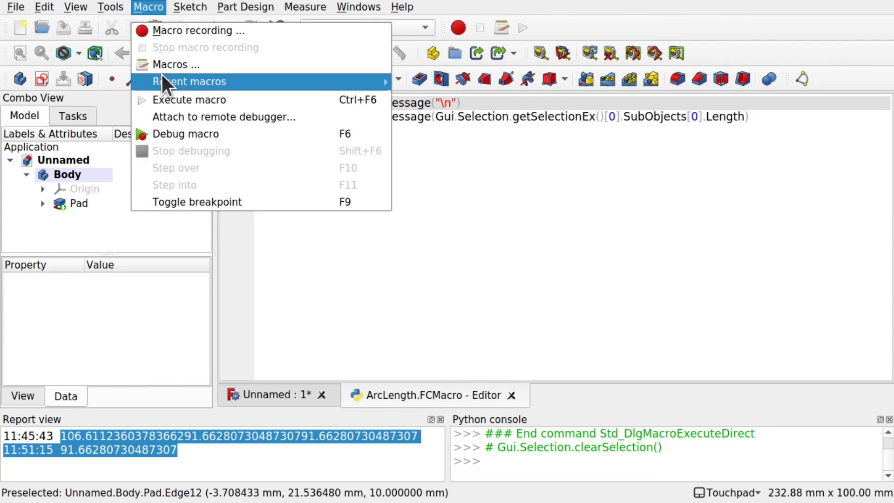
click(212, 100)
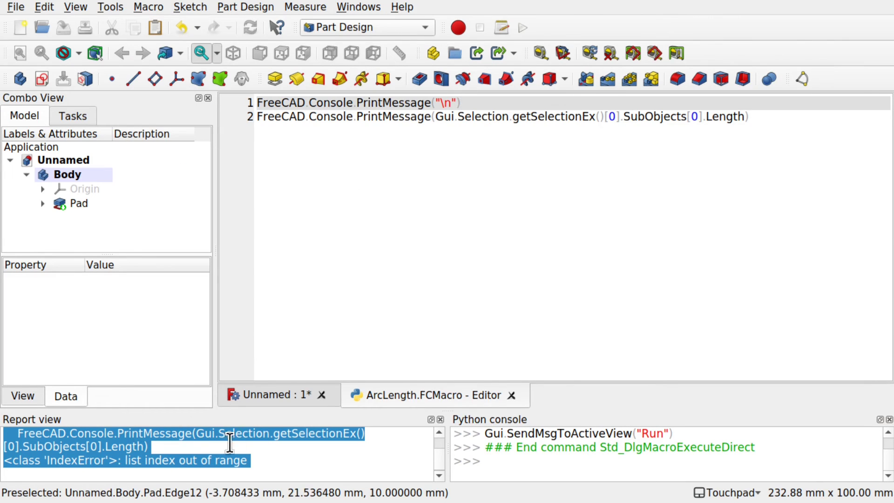
click(449, 376)
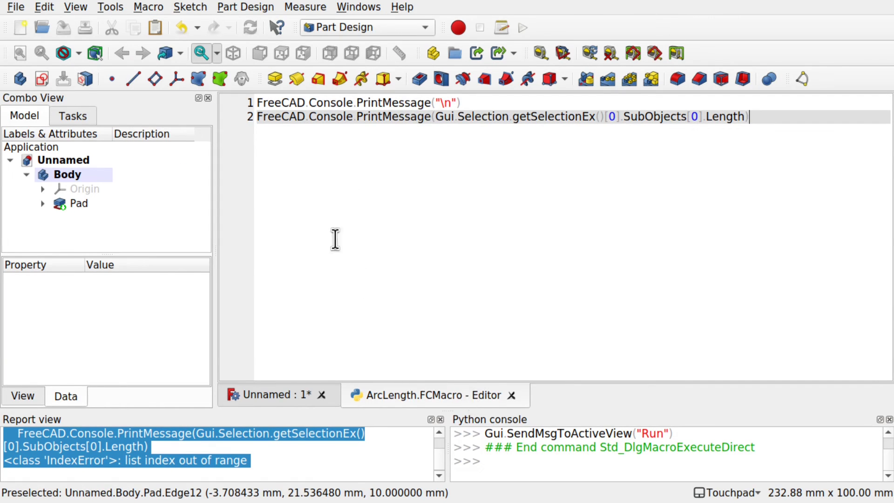
Step: Return to the model and measure the outer arc edge of the pad's top face with the Arc Length command
click(267, 396)
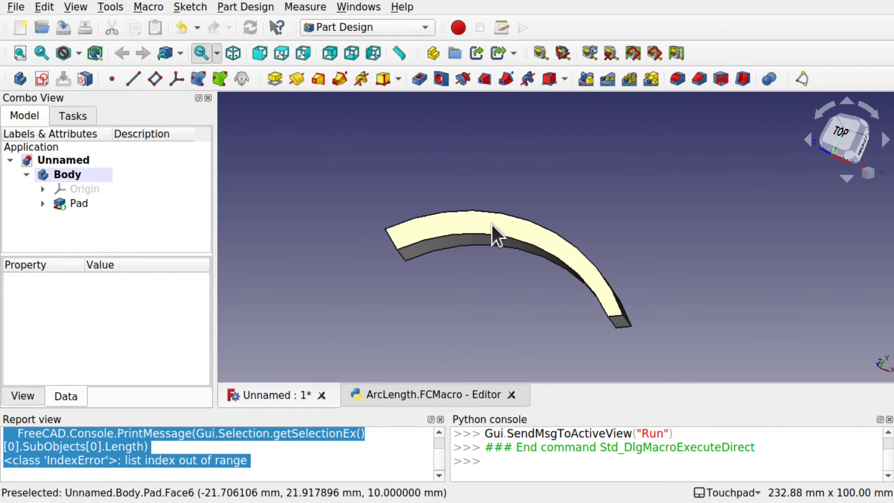
click(530, 220)
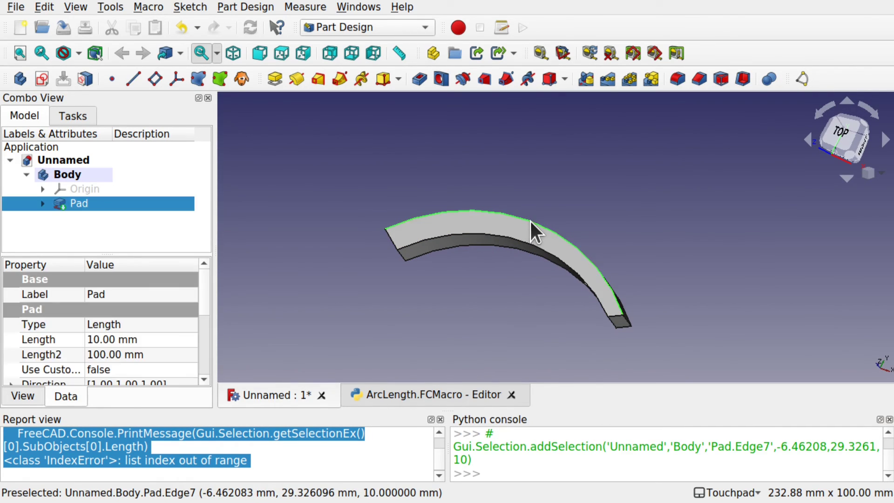
click(803, 77)
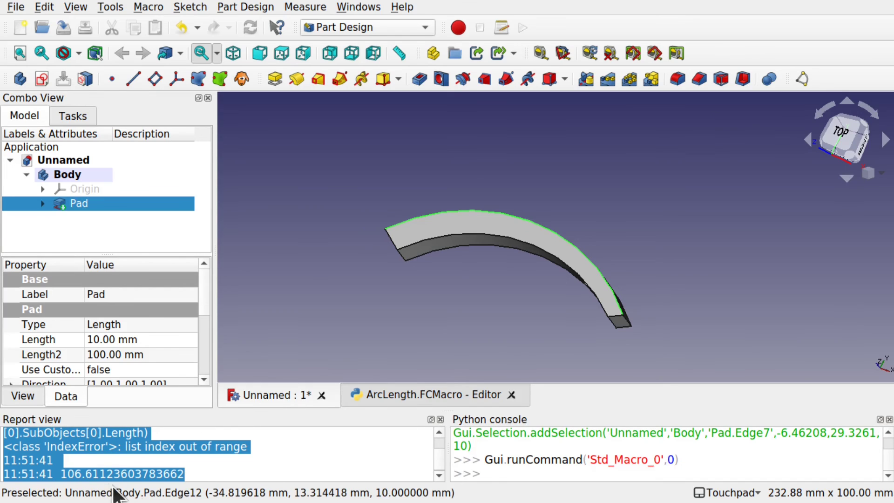
Step: Measure the two short straight end edges of the pad's top face one after the other with the Arc Length command
click(615, 317)
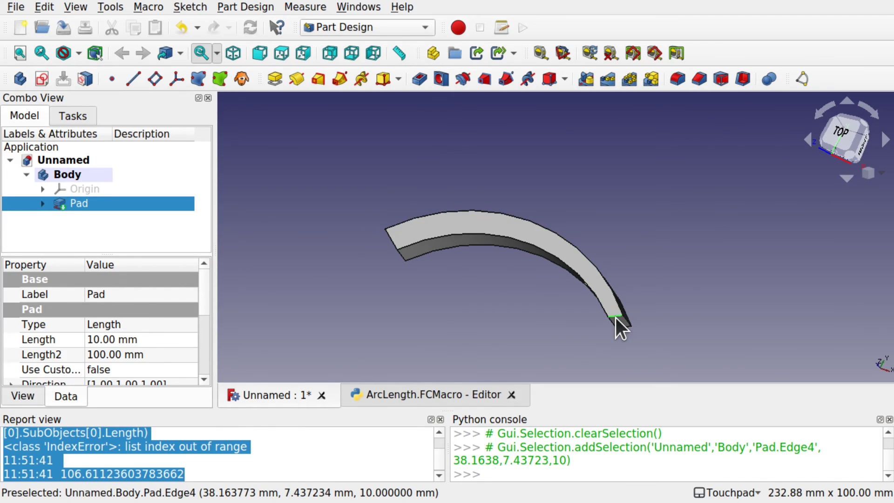
click(802, 78)
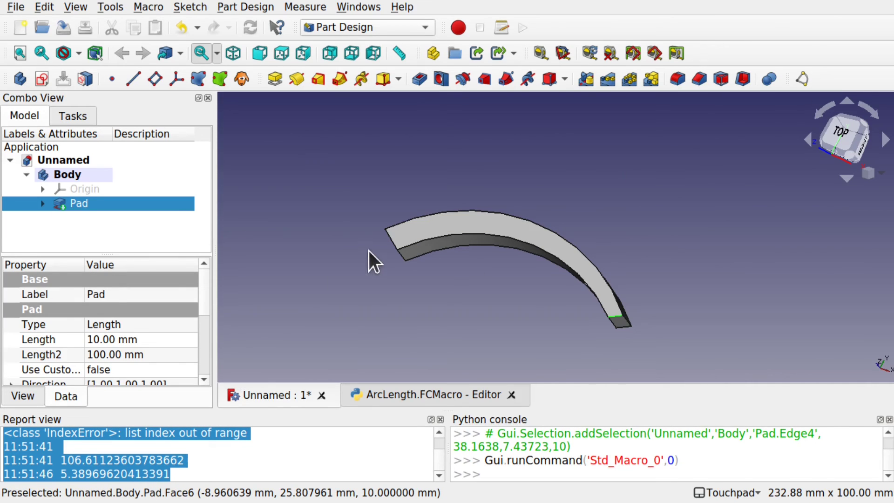
click(390, 241)
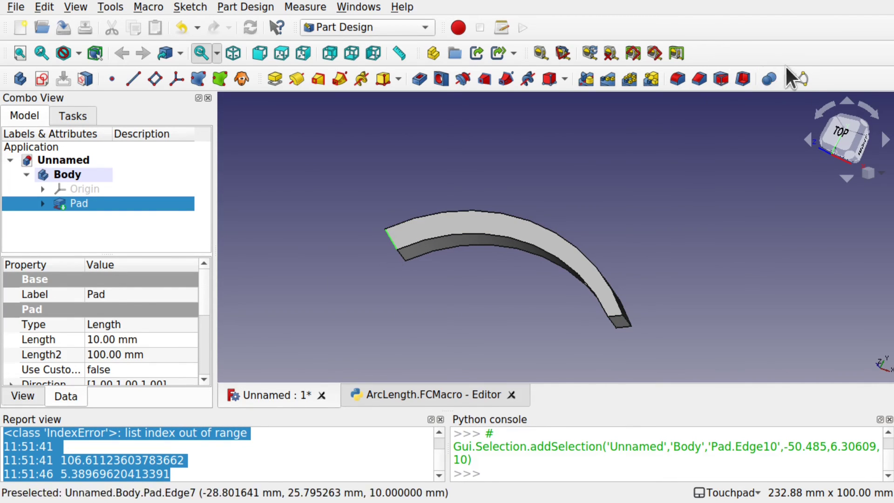
click(804, 72)
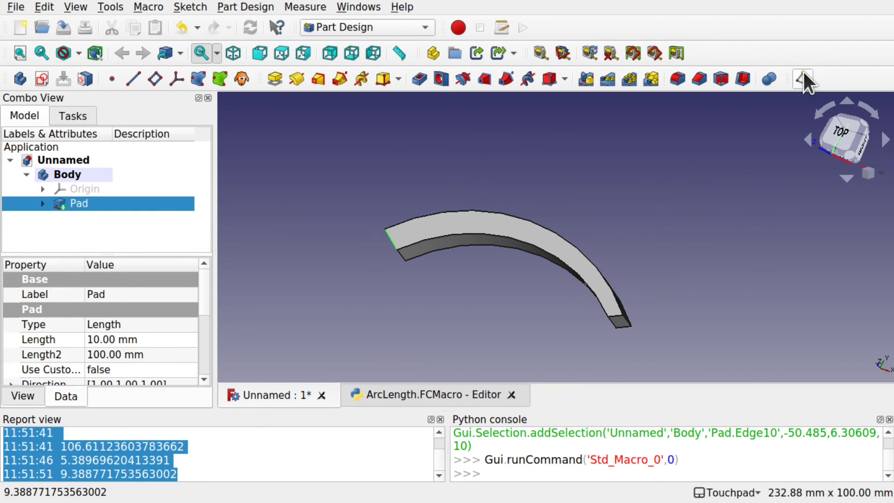
Step: Measure the inner arc edge of the pad's top face with the Arc Length command and clear the selection
click(481, 248)
click(500, 236)
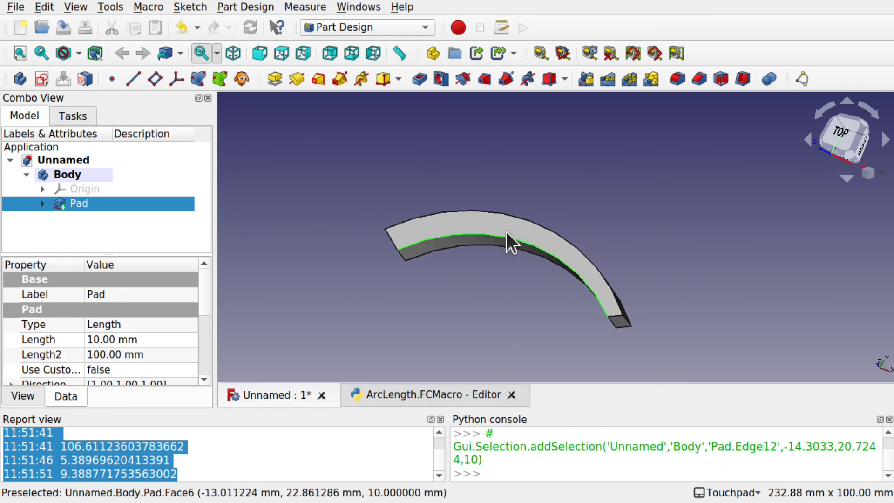
click(799, 81)
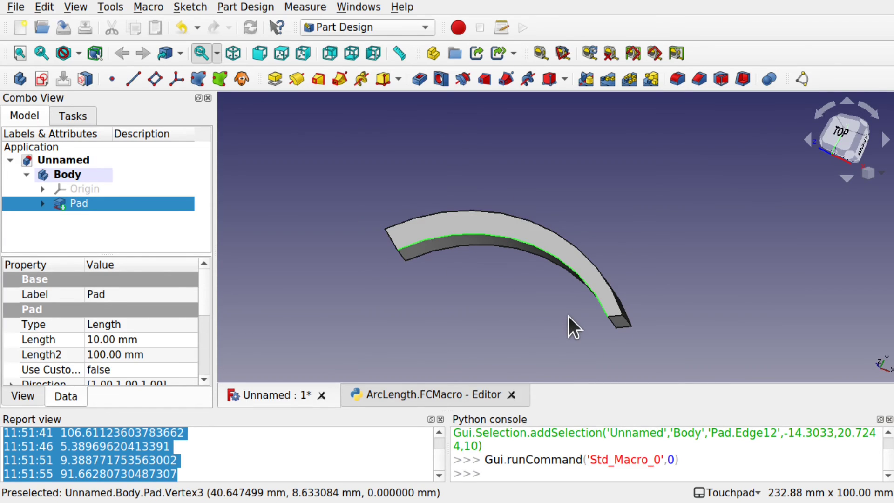
click(495, 309)
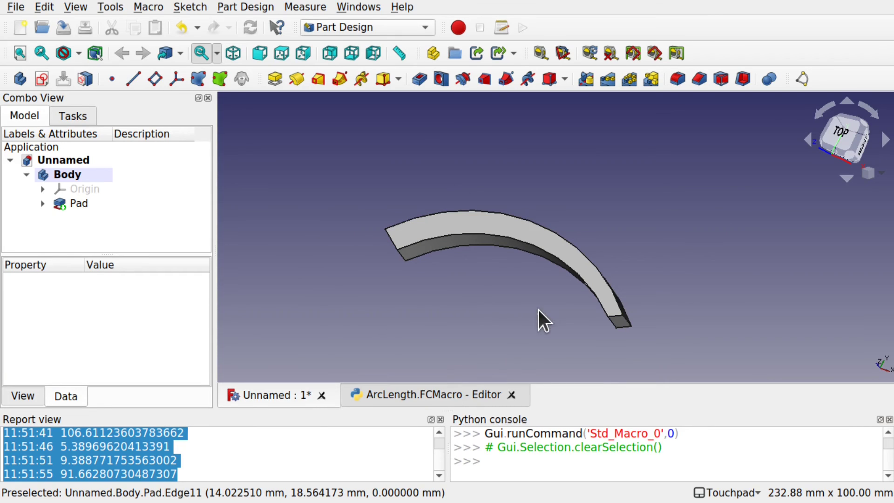
Step: Switch to the Curves workbench, and find the Curves entry among the Addon Manager's workbenches before closing it
click(379, 24)
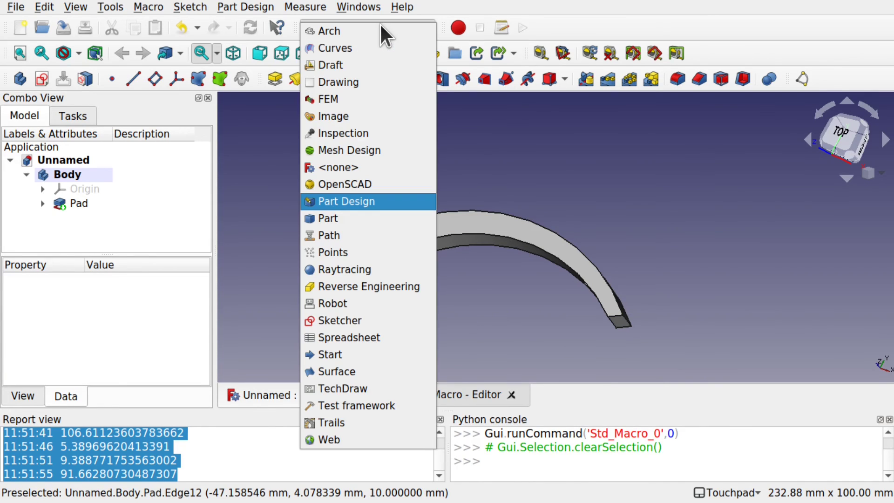
click(362, 45)
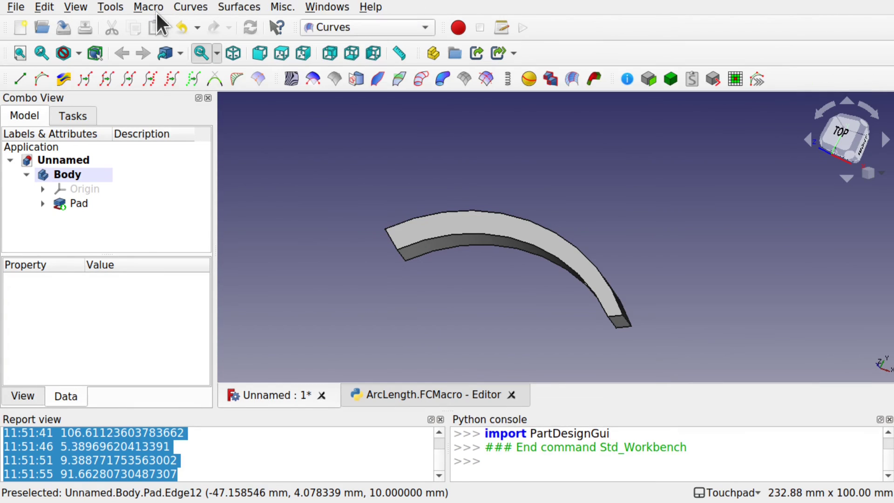
click(110, 7)
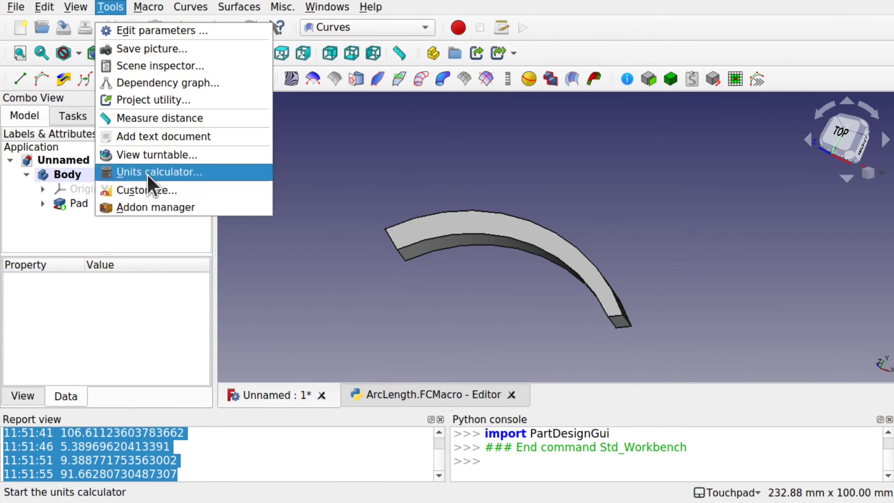
click(194, 208)
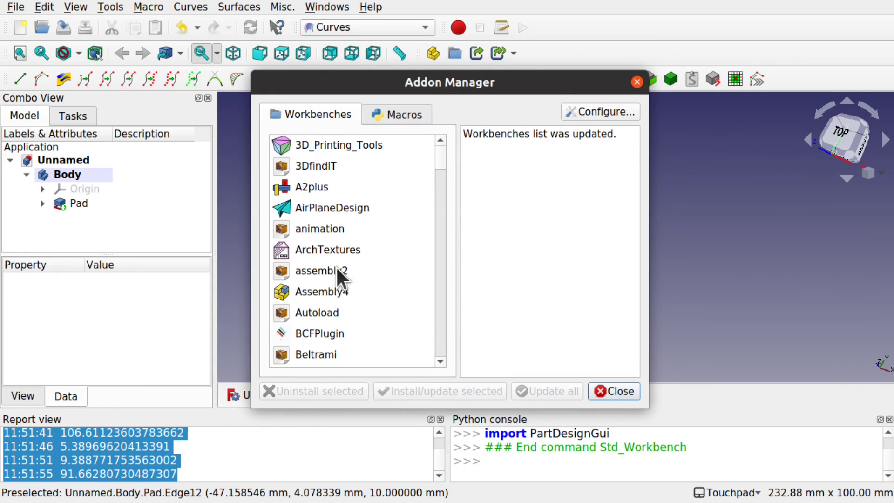
scroll(436, 165, down, 5)
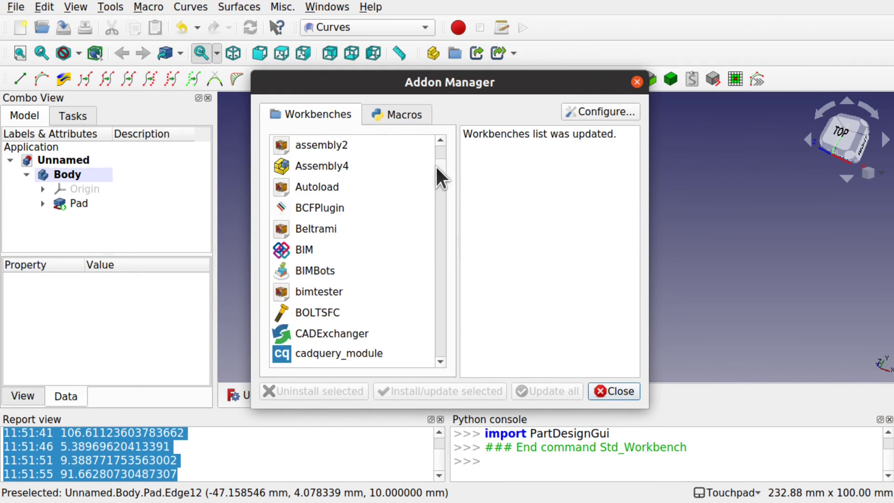
scroll(433, 188, down, 1)
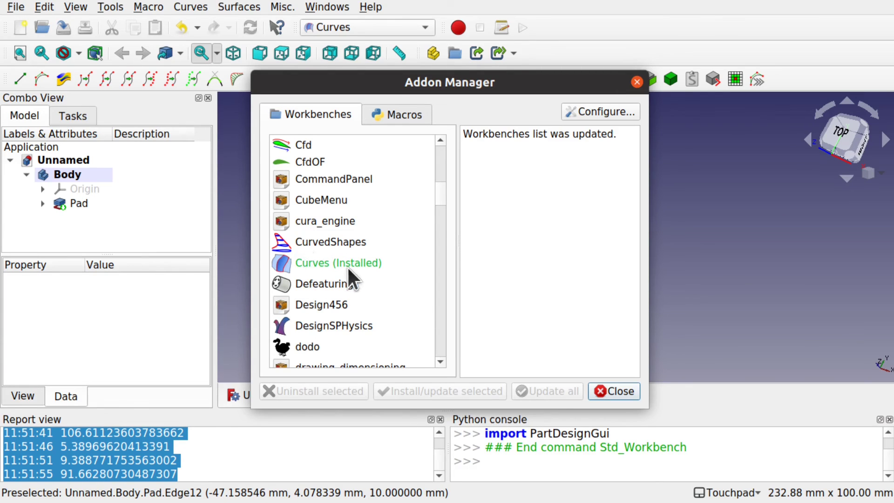
click(607, 390)
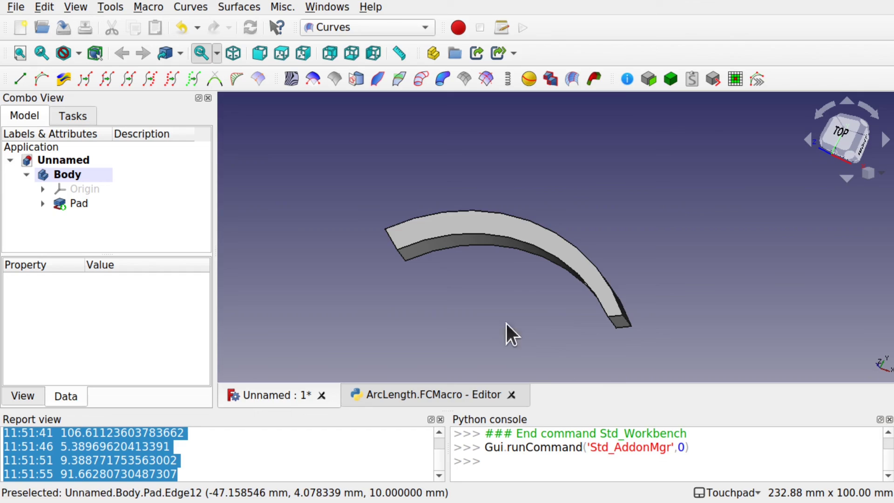
Step: Activate the Curves geometry info tool and inspect the top face's outer arc edge and its short end edge farthest from the origin axes
click(627, 81)
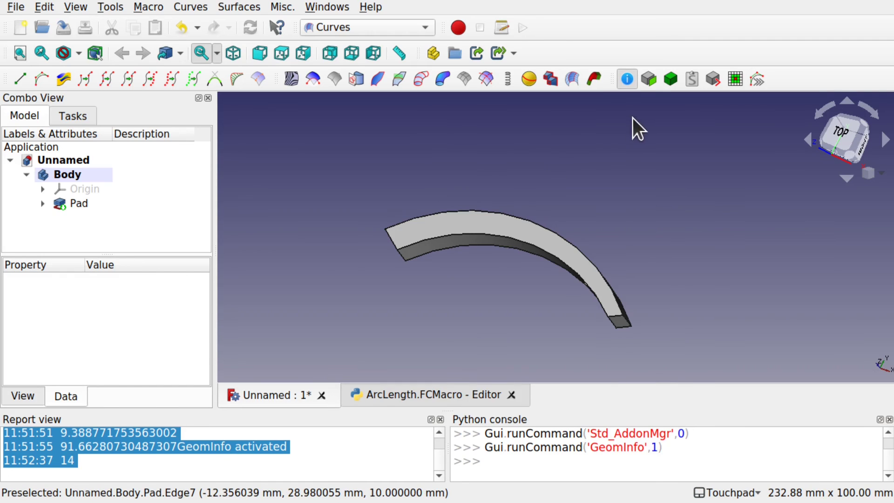
click(454, 212)
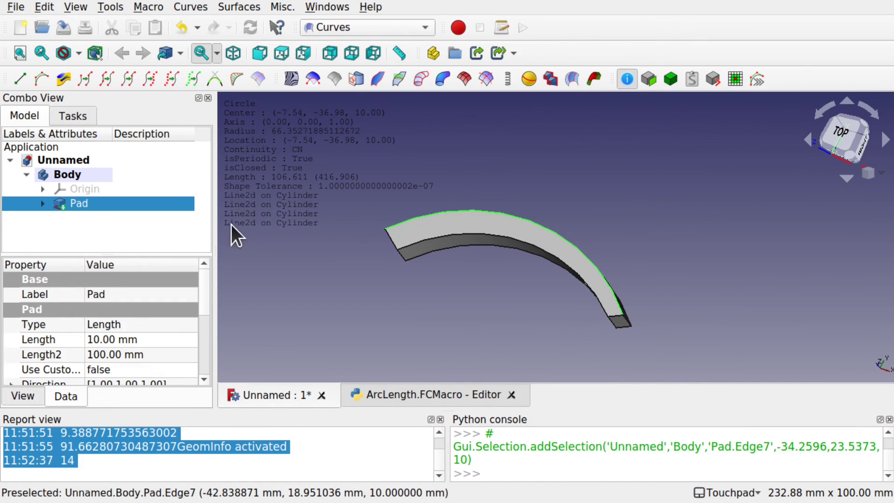
click(390, 239)
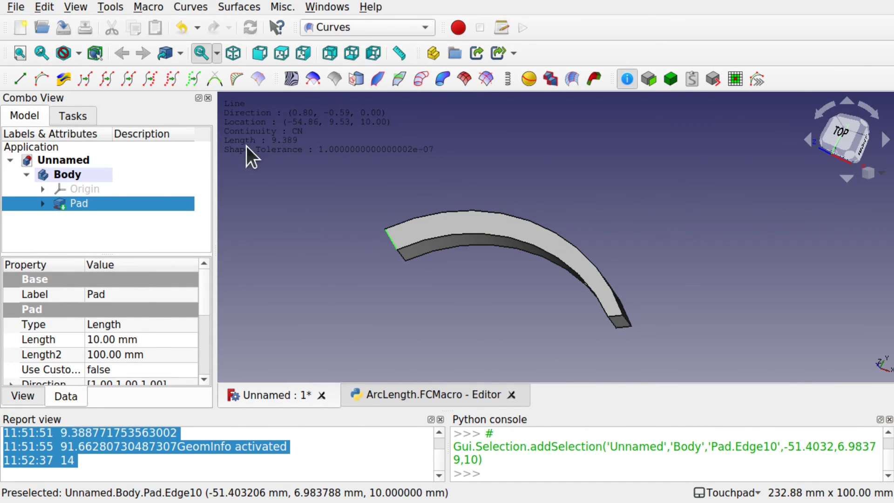
Step: Inspect the geometry info of the top face's other short end edge and compare it with the earlier lengths in the Report view
click(614, 315)
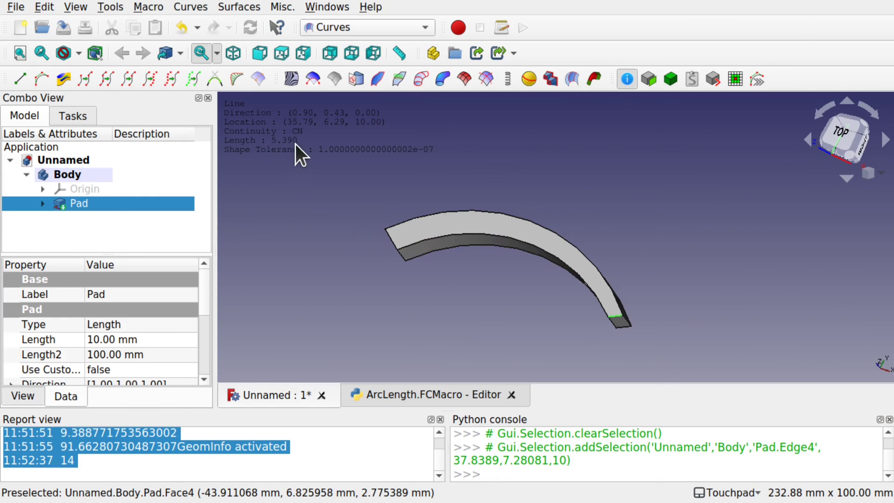
click(438, 431)
click(438, 431)
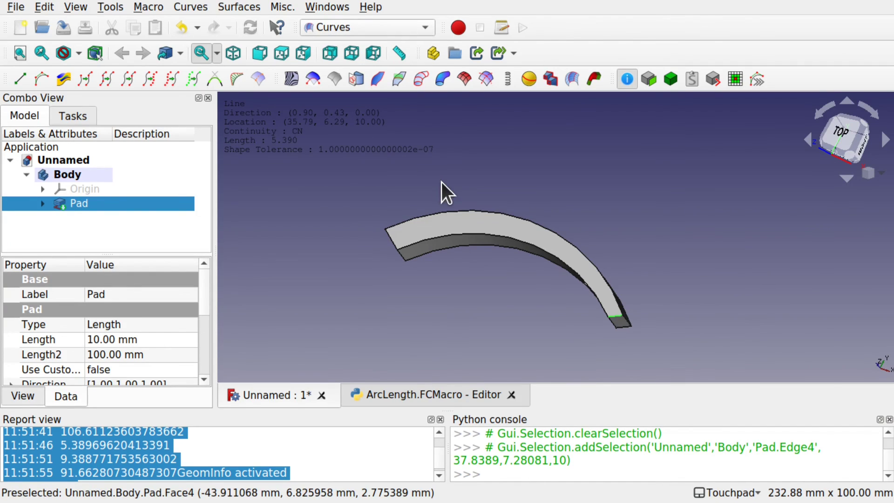
Step: Open the pad's sketch for editing and inspect its outer arc with the active geometry info tool, deselecting it after each check
click(42, 202)
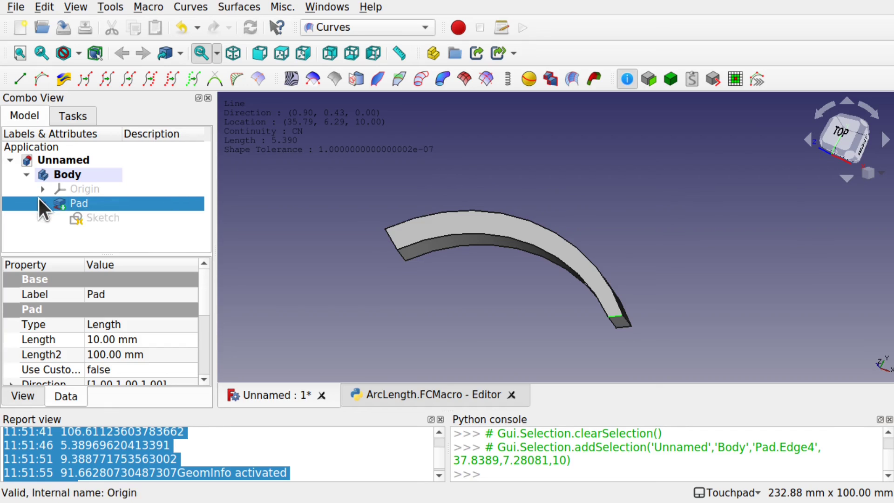
click(82, 218)
double_click(82, 219)
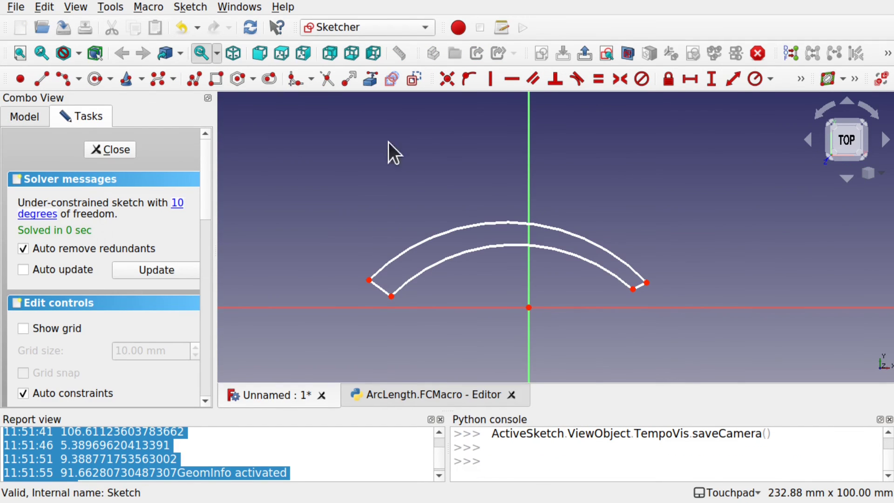
click(426, 238)
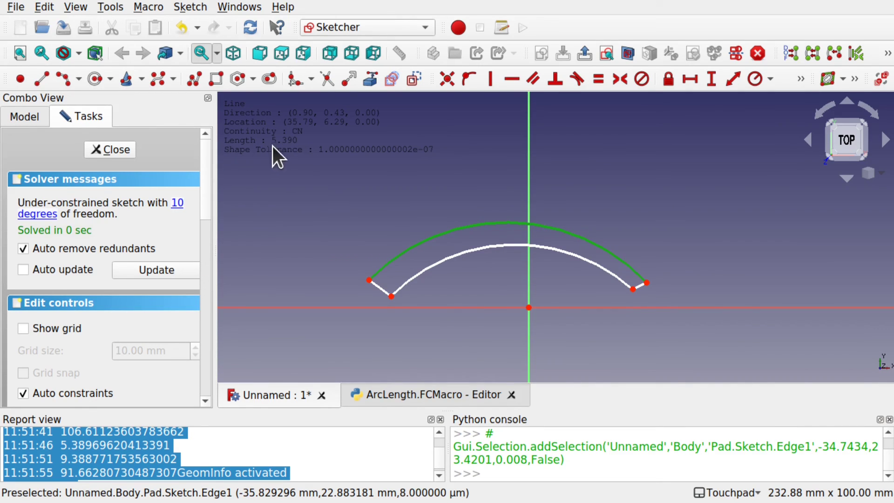
click(339, 208)
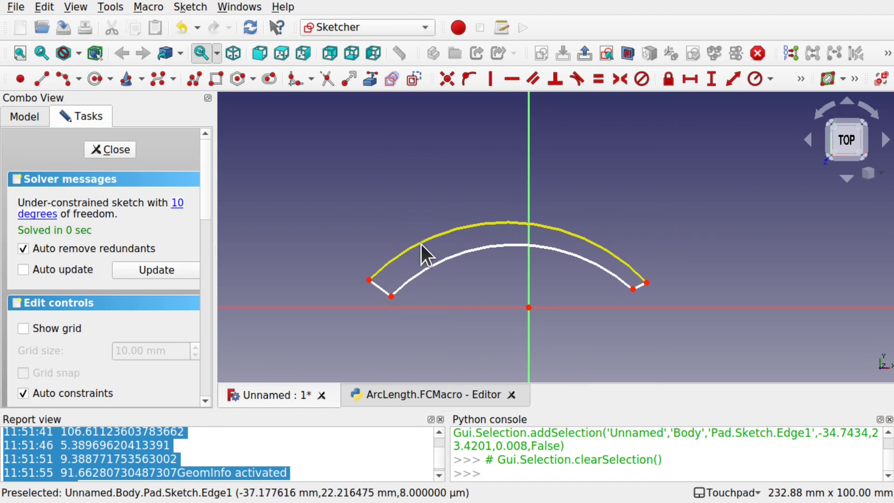
click(420, 243)
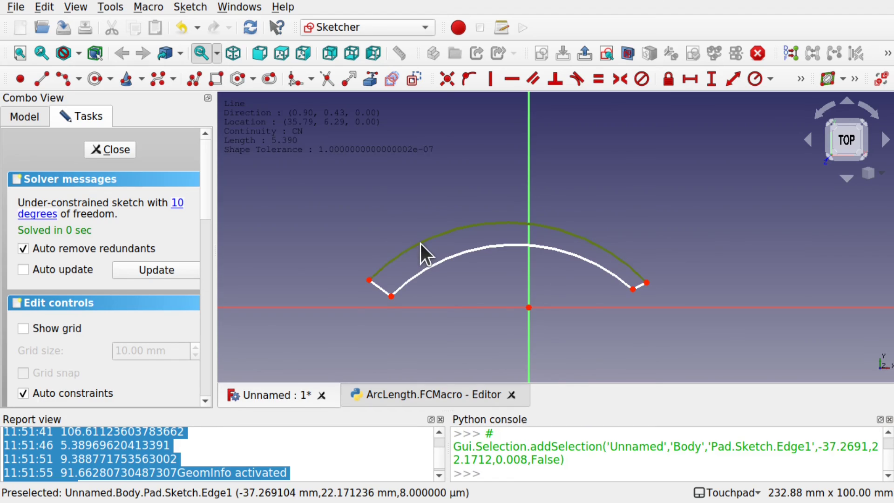
click(337, 223)
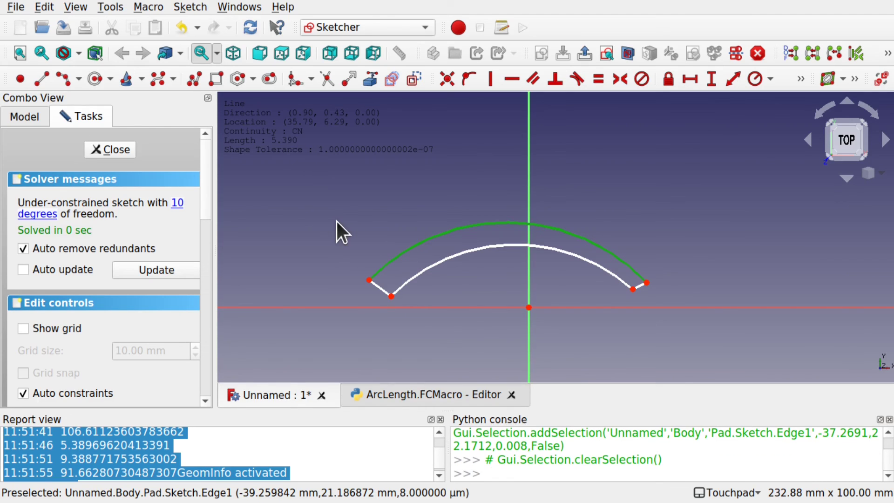
Step: Check the geometry info for the sketch's short end line on the negative X side and for its inner arc, then clear the selection
click(381, 291)
click(472, 273)
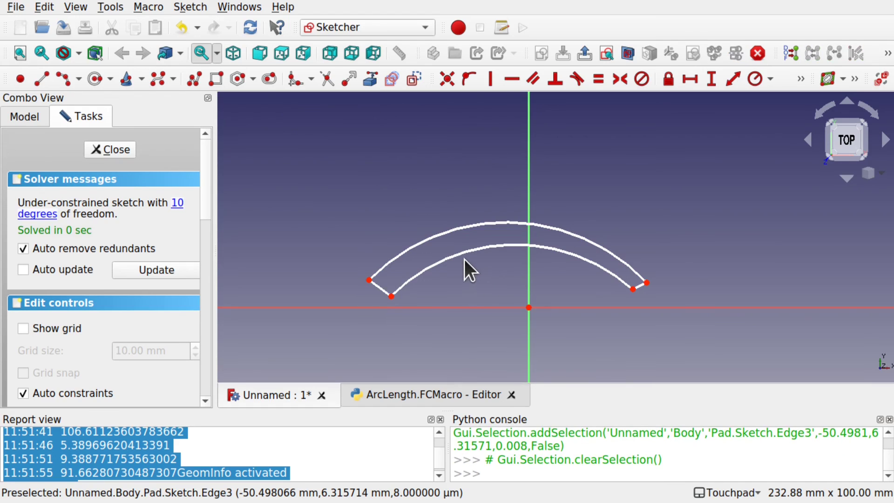
click(465, 255)
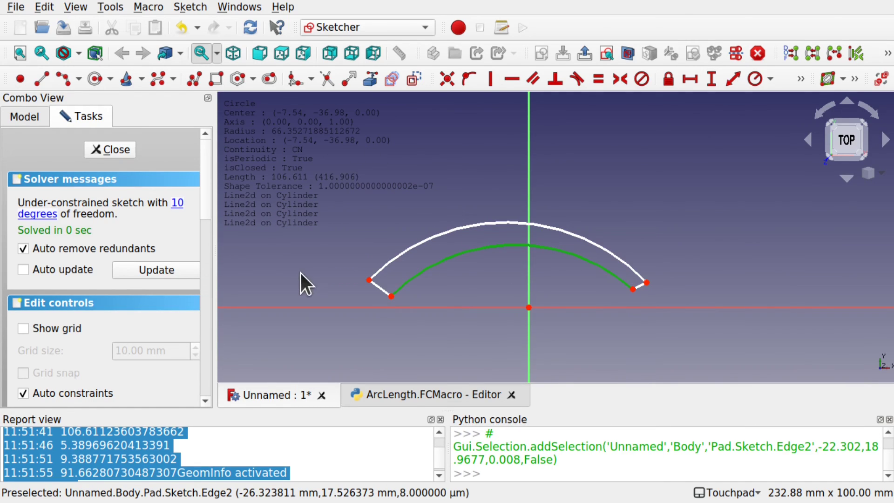
click(625, 196)
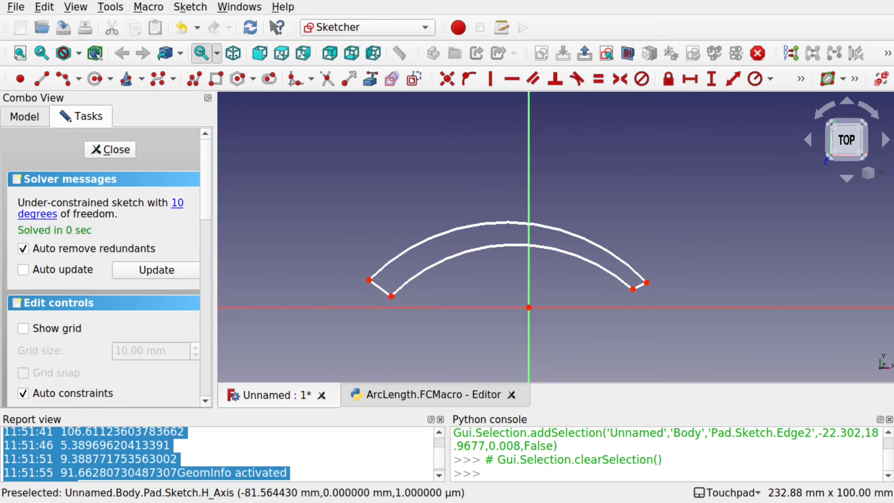
Step: Close the sketch and inspect the geometry info of the outer arc edge on the pad's top face
click(116, 150)
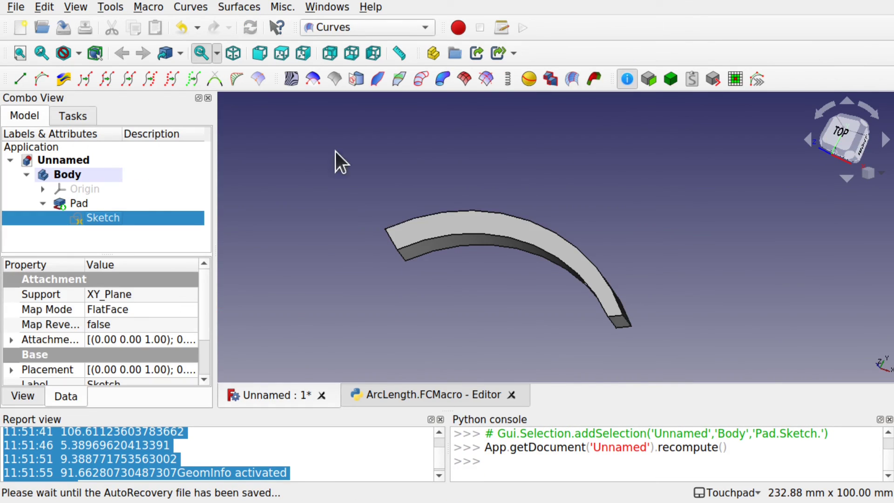
click(500, 211)
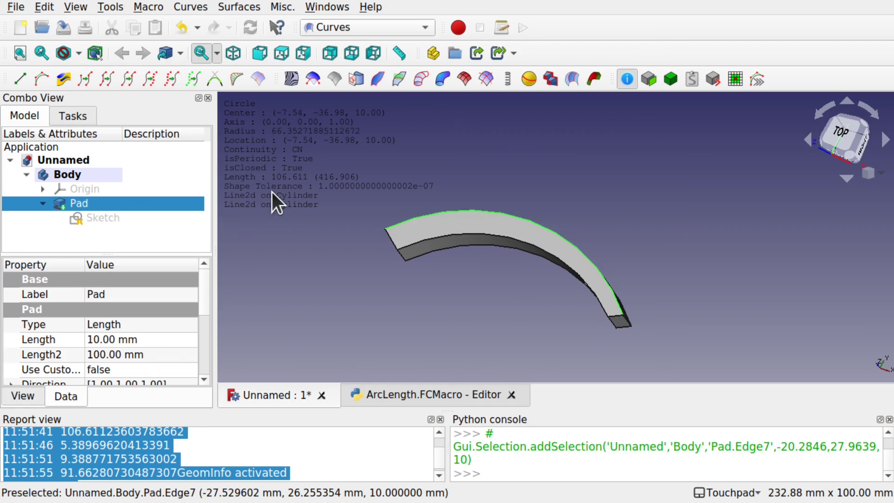